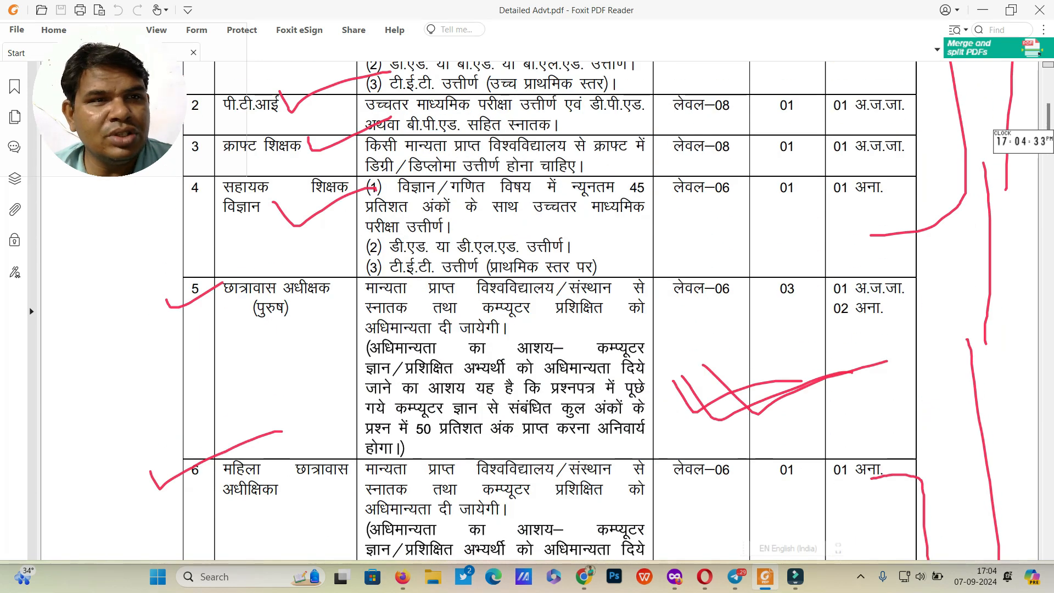
Step: Scroll through the advertisement PDF to review the listed posts
scroll(549, 310, "down", 2)
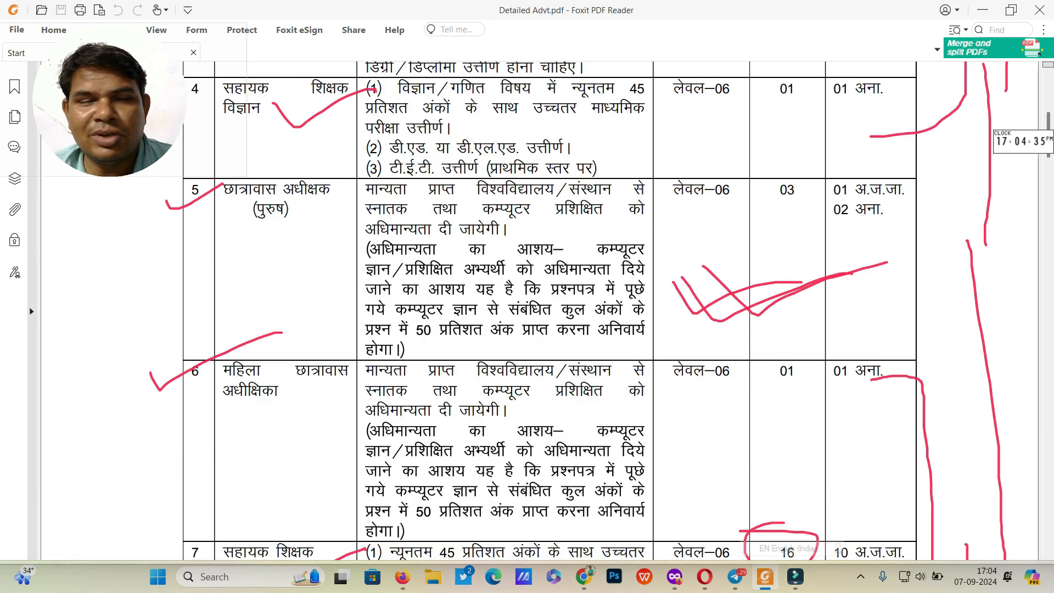
scroll(549, 311, "down", 9)
scroll(549, 310, "down", 17)
scroll(550, 310, "down", 9)
scroll(549, 311, "down", 8)
scroll(549, 310, "down", 7)
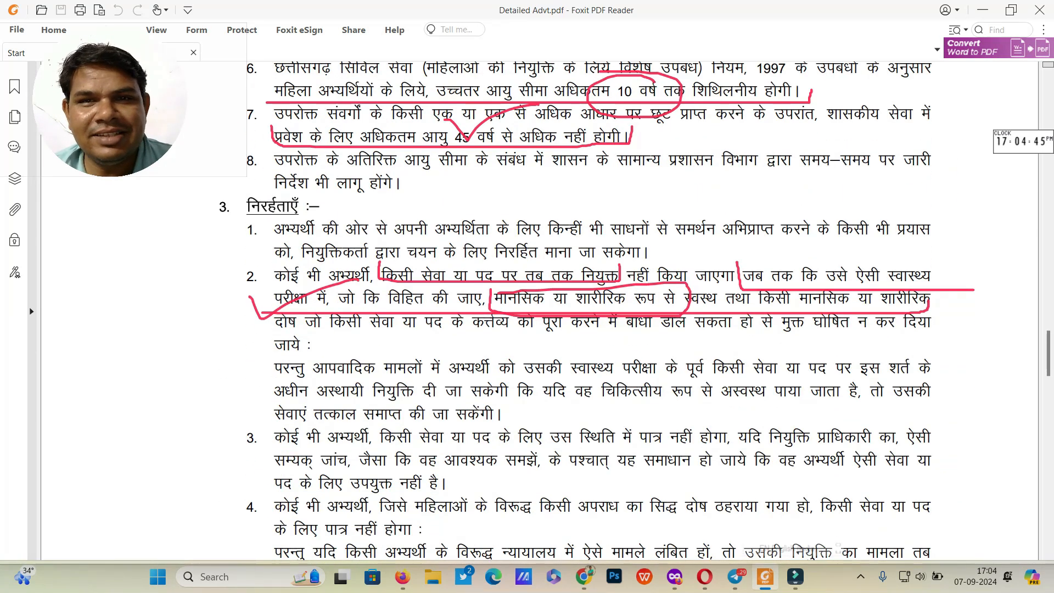
scroll(549, 310, "down", 15)
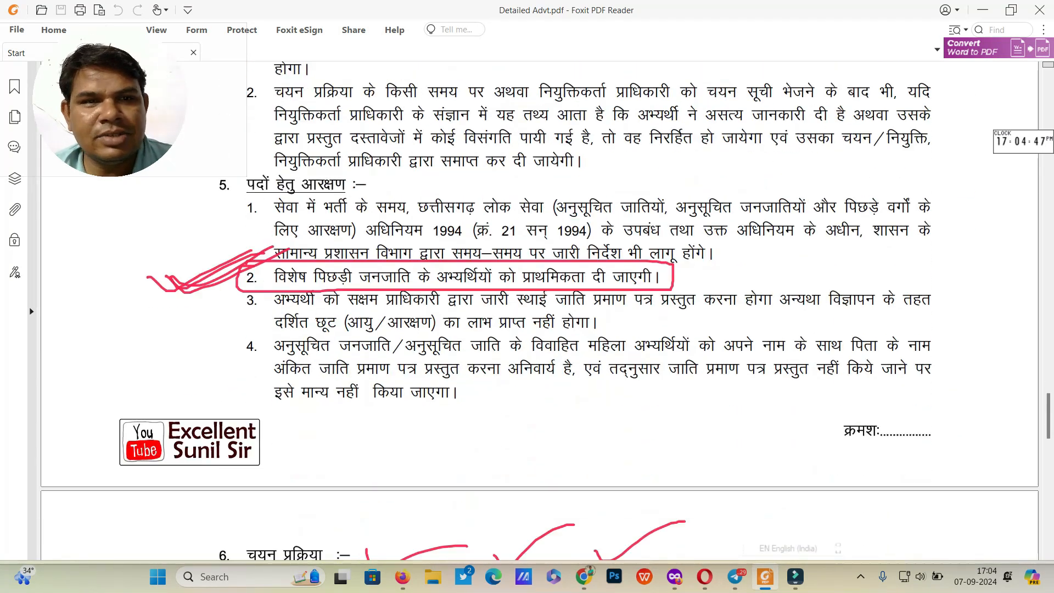
scroll(549, 310, "down", 2)
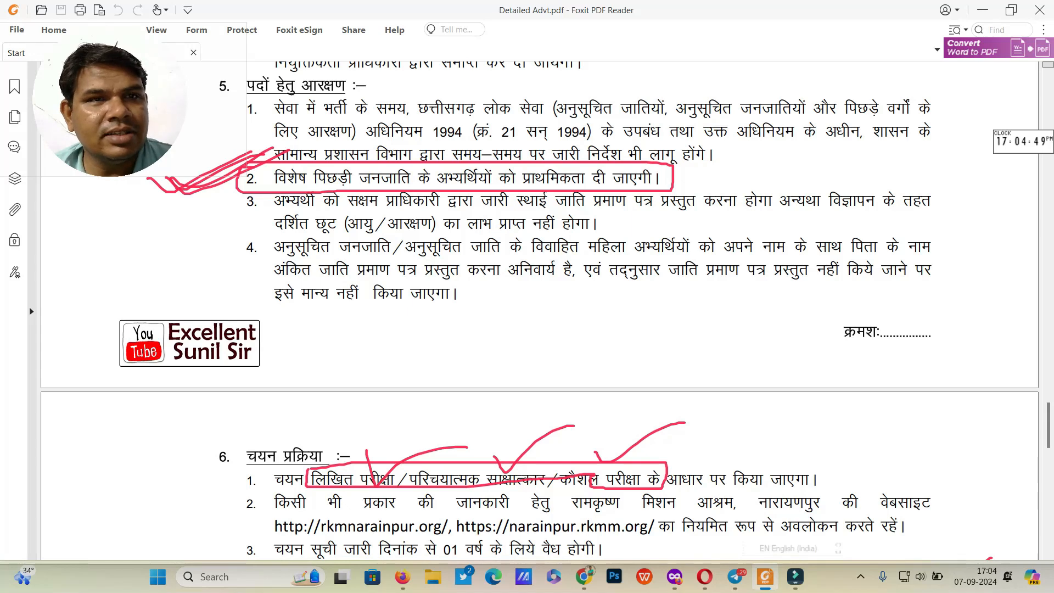
scroll(549, 310, "up", 12)
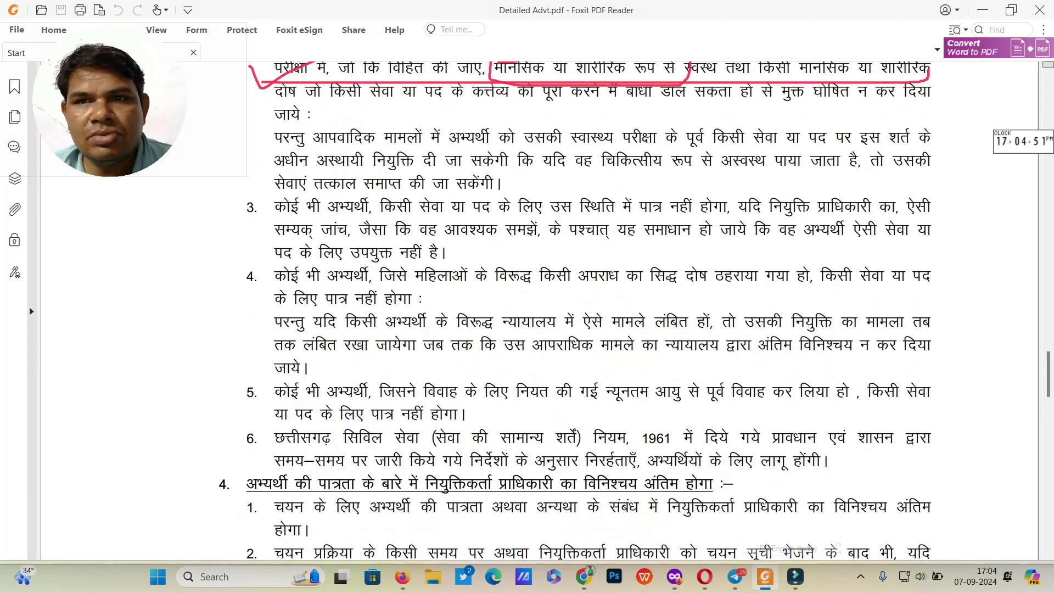
scroll(549, 310, "up", 2)
scroll(549, 310, "up", 15)
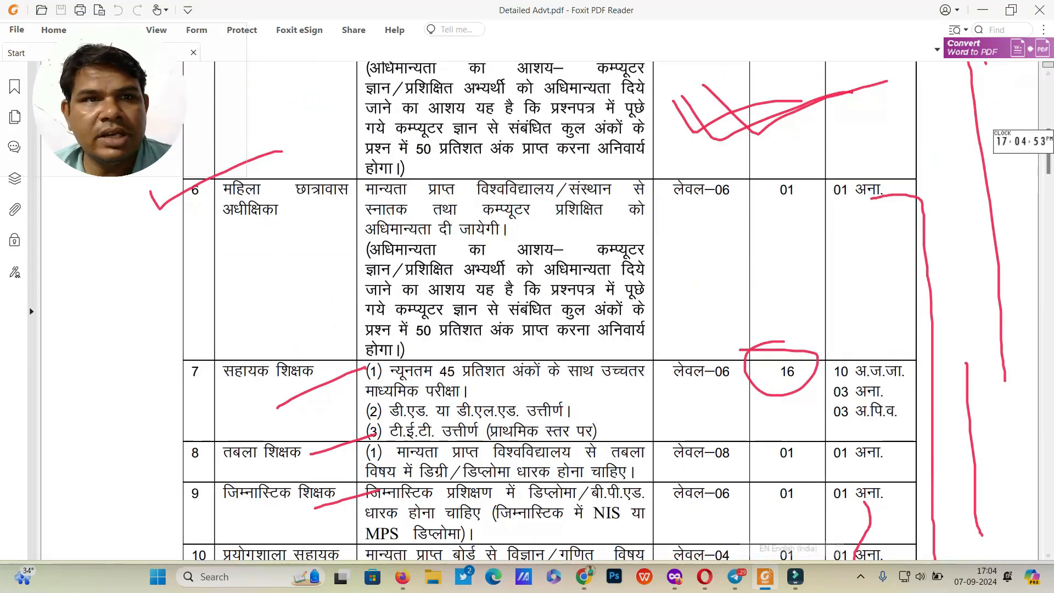
scroll(549, 311, "up", 1)
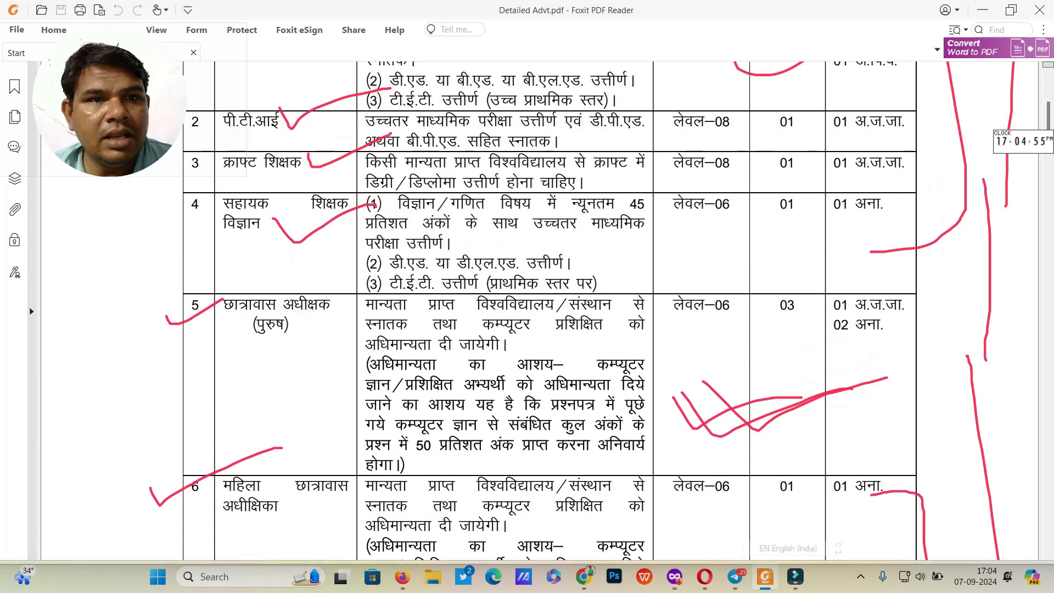
scroll(549, 310, "down", 17)
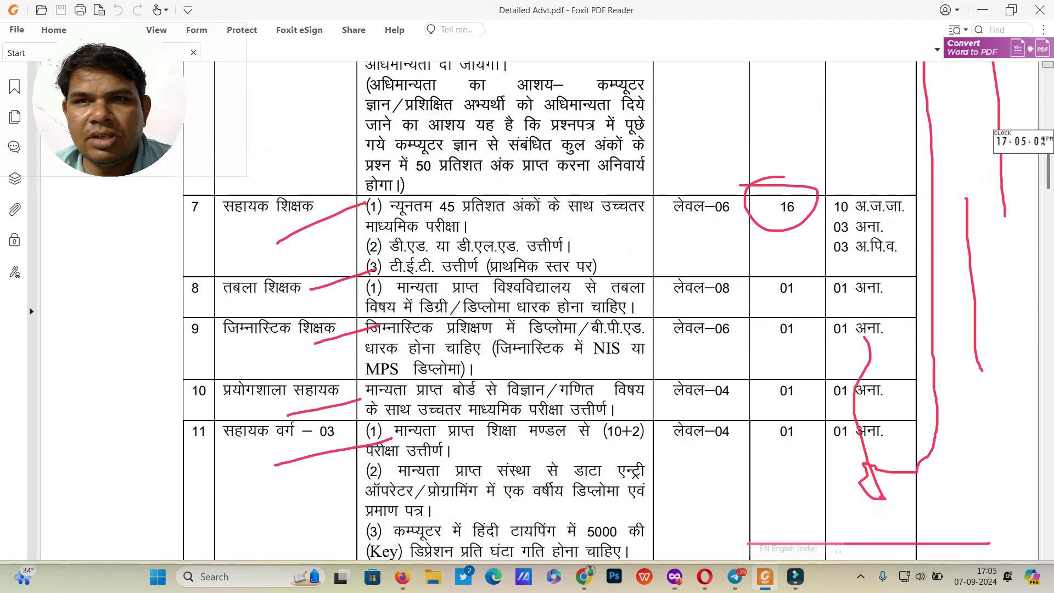
scroll(549, 310, "down", 15)
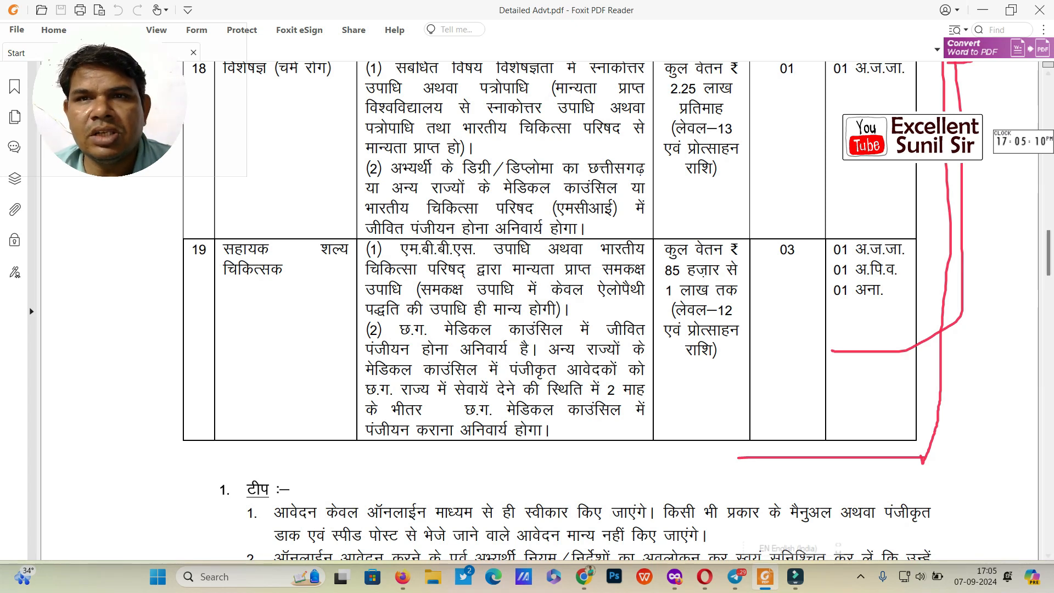
Step: Choose Hostel Warden (Male) as the post applied for, then bring back the advertisement PDF
left_click(983, 10)
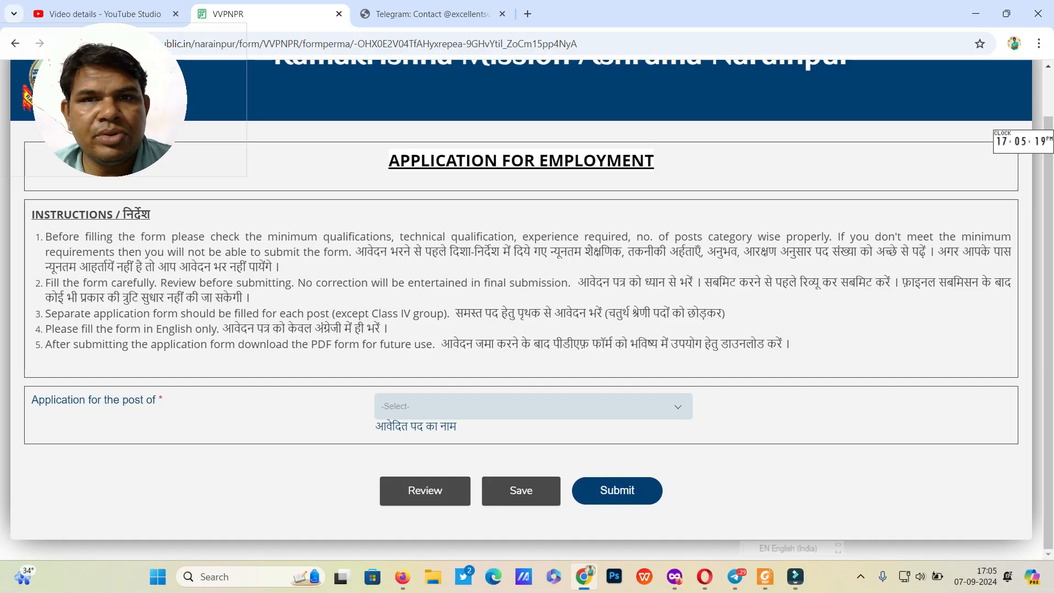
scroll(527, 310, "up", 1)
scroll(527, 310, "down", 1)
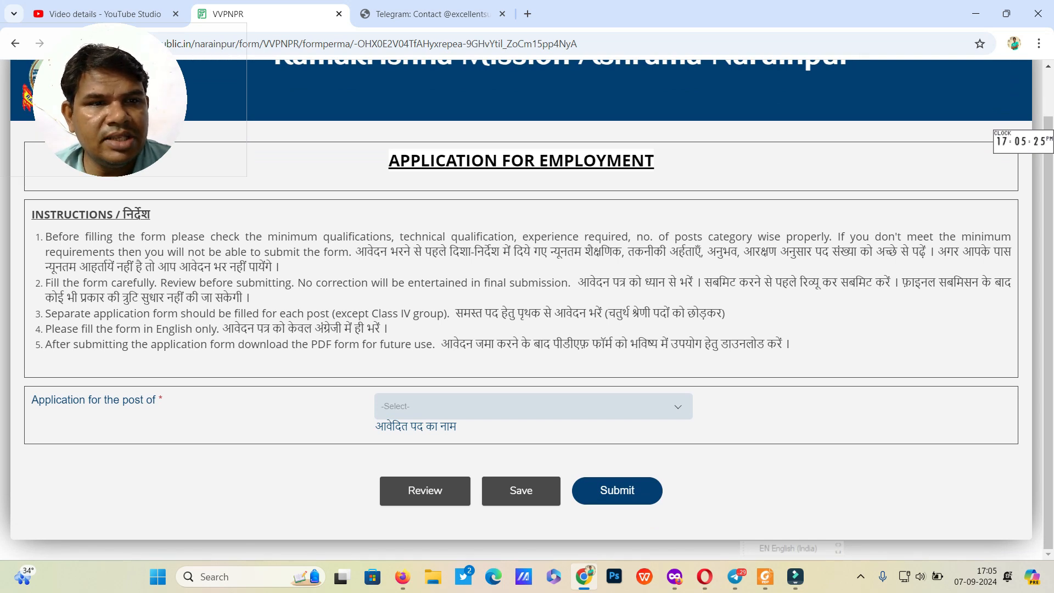
left_click(532, 406)
scroll(528, 286, "down", 3)
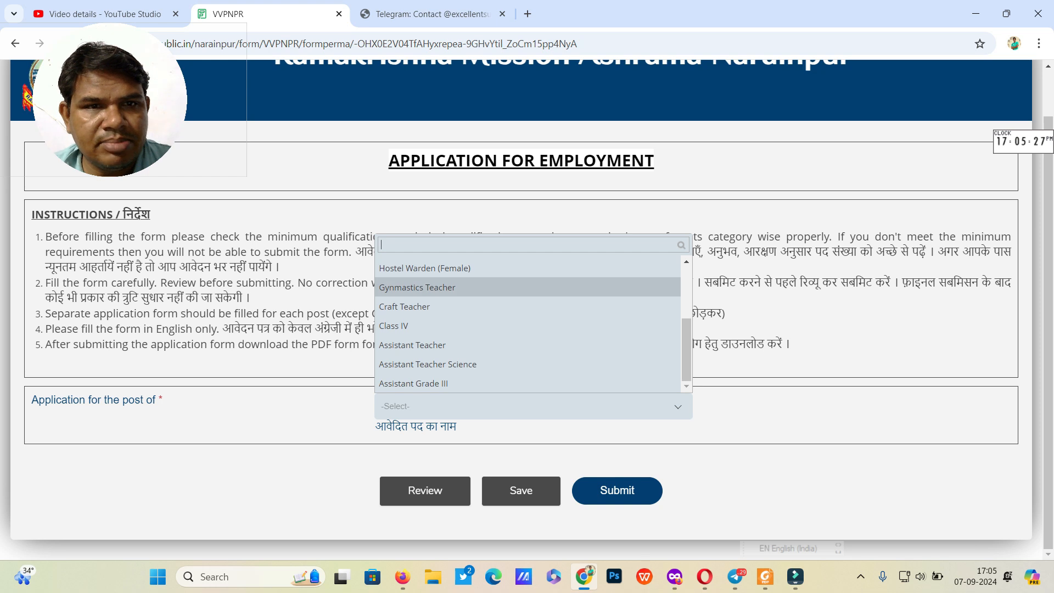
scroll(528, 318, "up", 2)
left_click(528, 318)
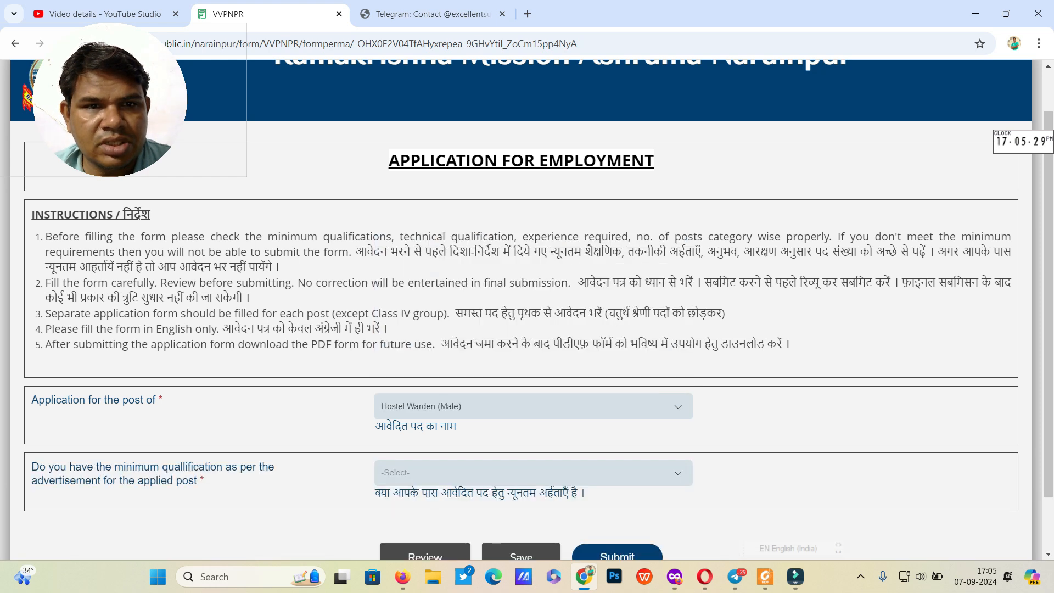
scroll(527, 307, "down", 2)
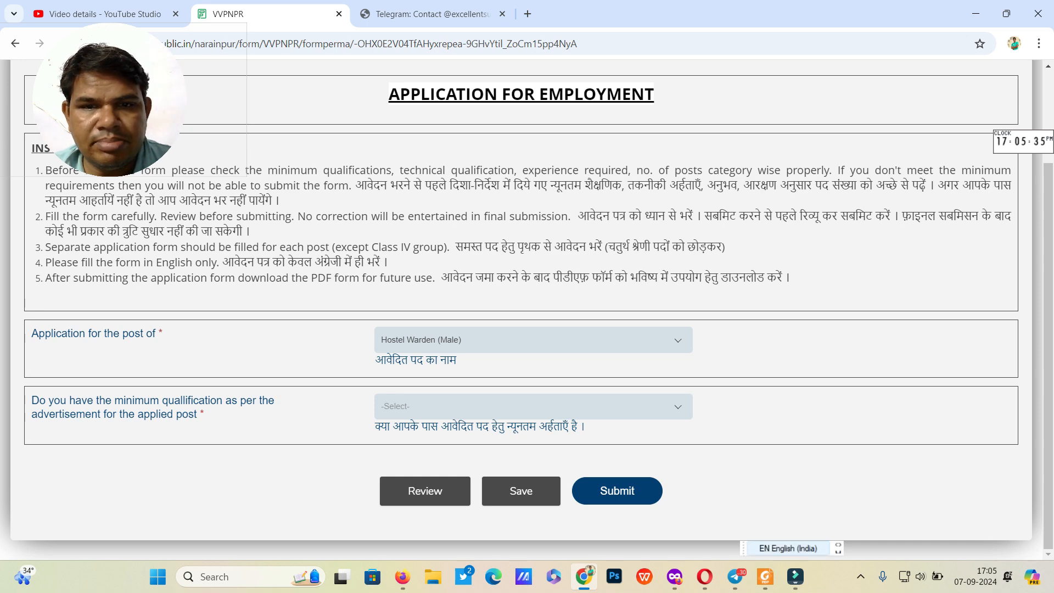
left_click(766, 576)
scroll(549, 307, "up", 5)
scroll(549, 308, "up", 15)
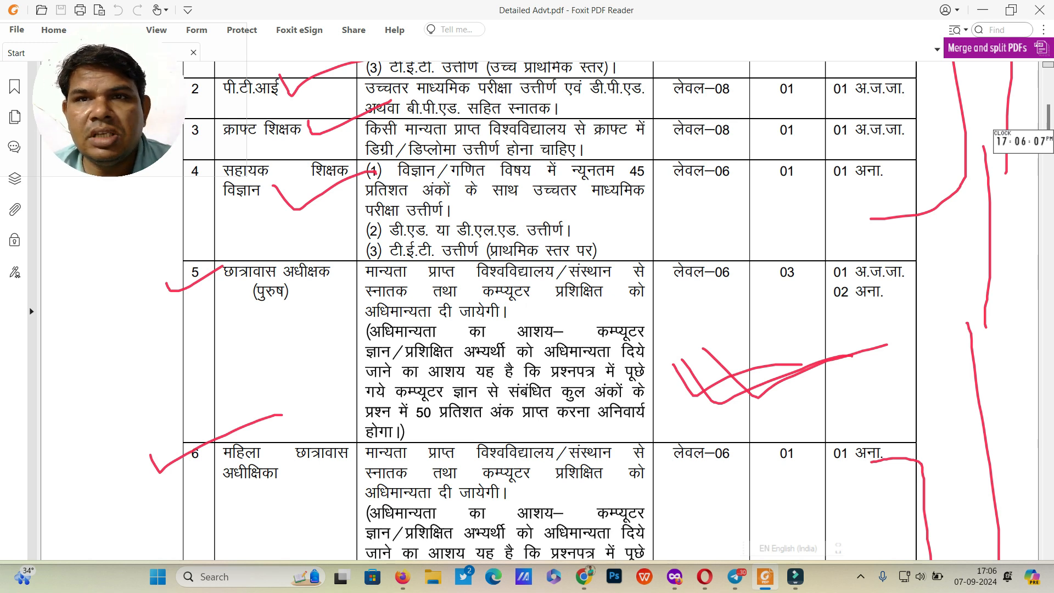
Step: Answer Yes to having the minimum qualification
left_click(982, 10)
left_click(533, 407)
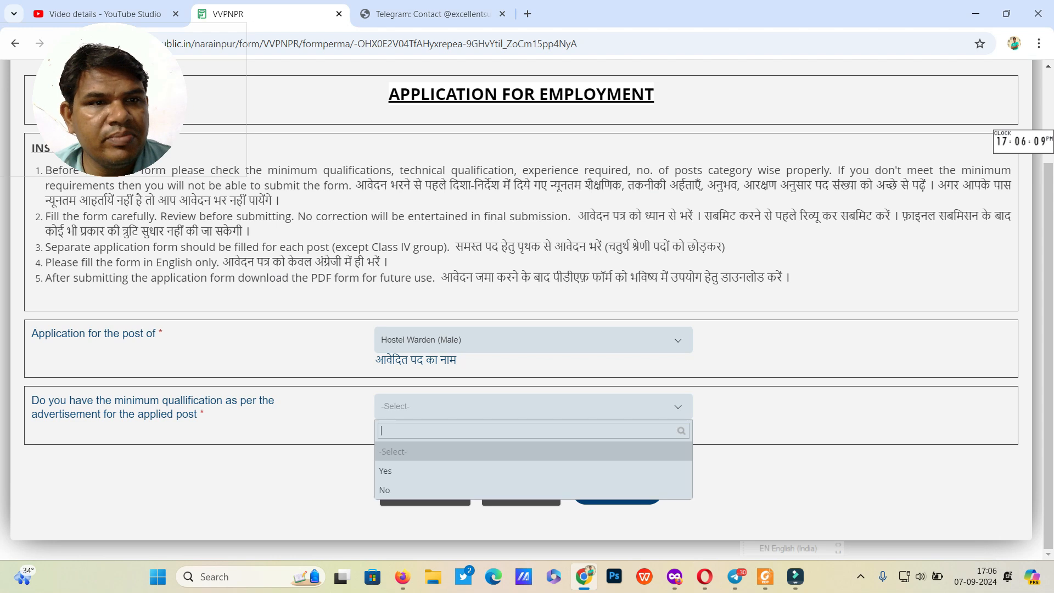
left_click(533, 471)
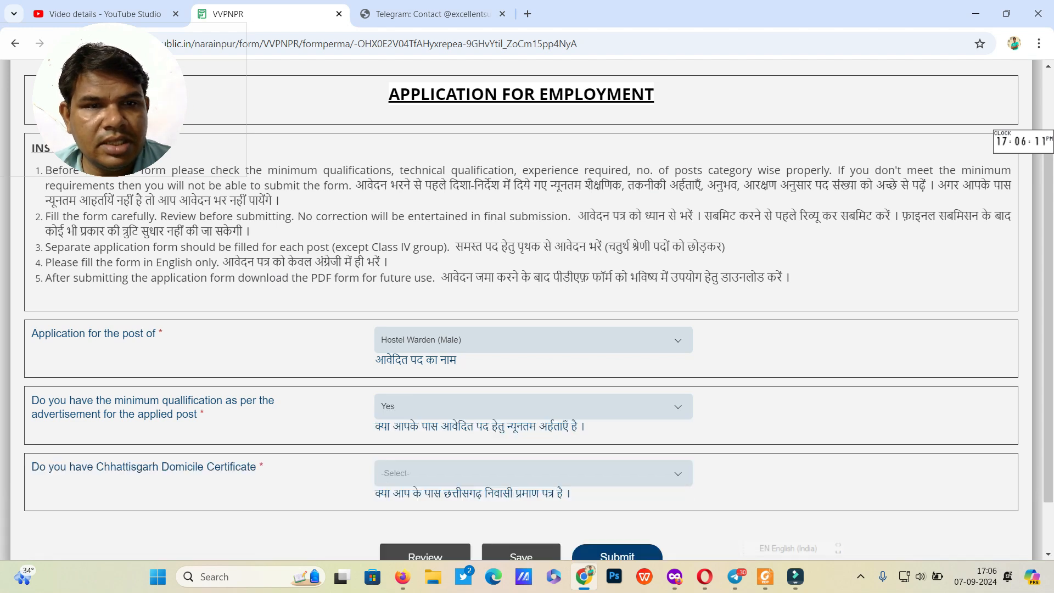
scroll(527, 308, "down", 2)
Step: Answer Yes to holding a Chhattisgarh Domicile Certificate
left_click(533, 406)
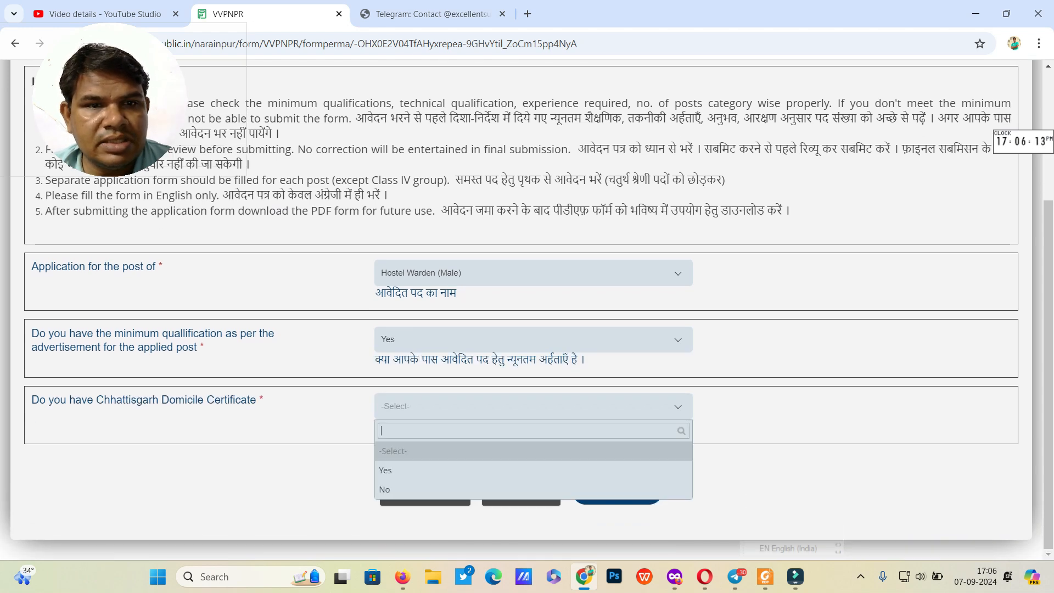
left_click(533, 471)
scroll(521, 307, "down", 5)
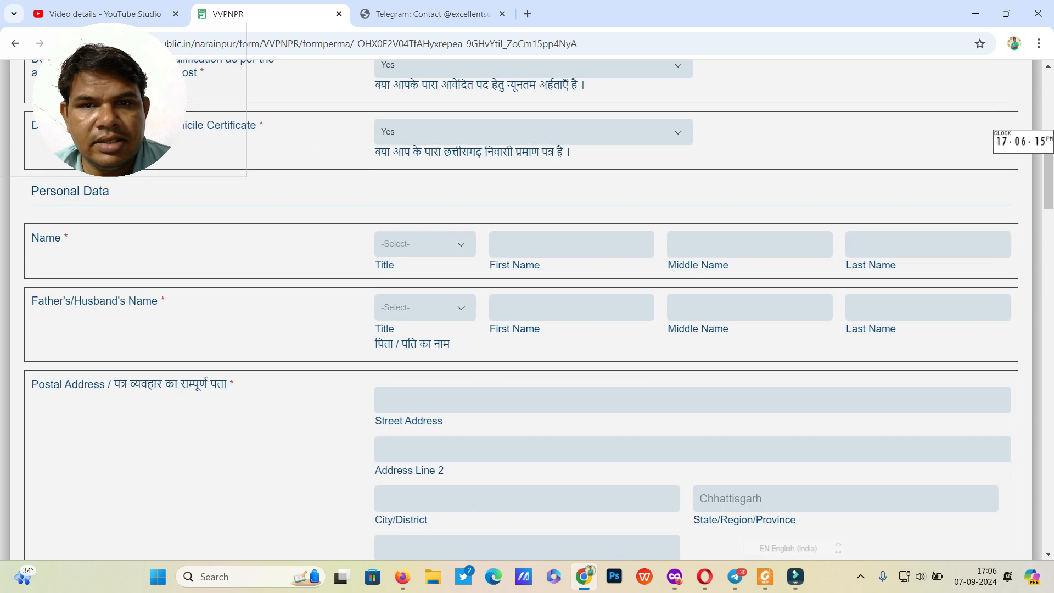
scroll(522, 307, "up", 1)
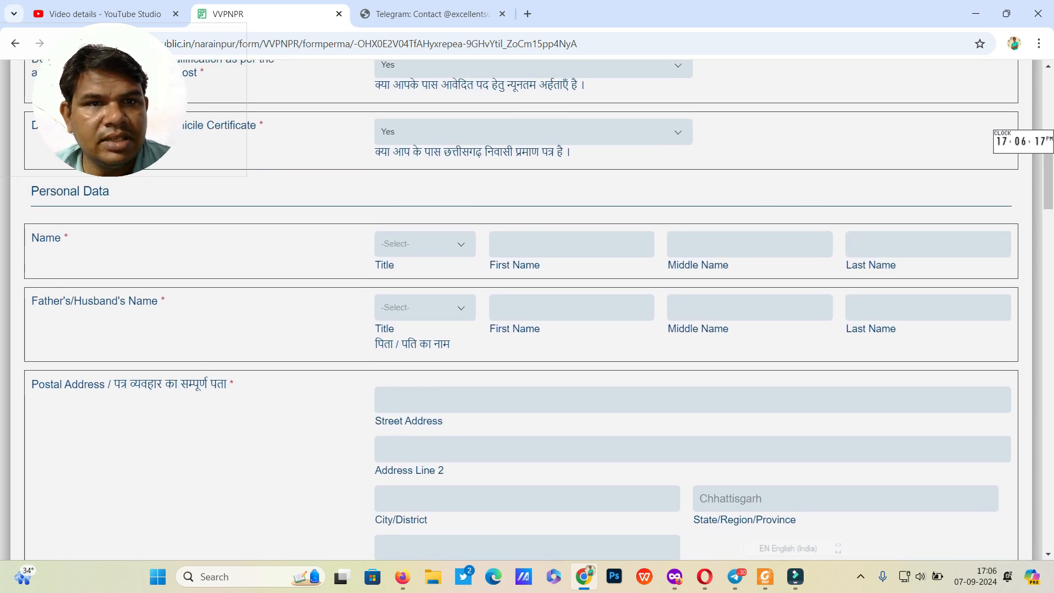
left_click(425, 244)
Step: Set the applicant's title to Mr. and enter their first, middle and last names
left_click(396, 307)
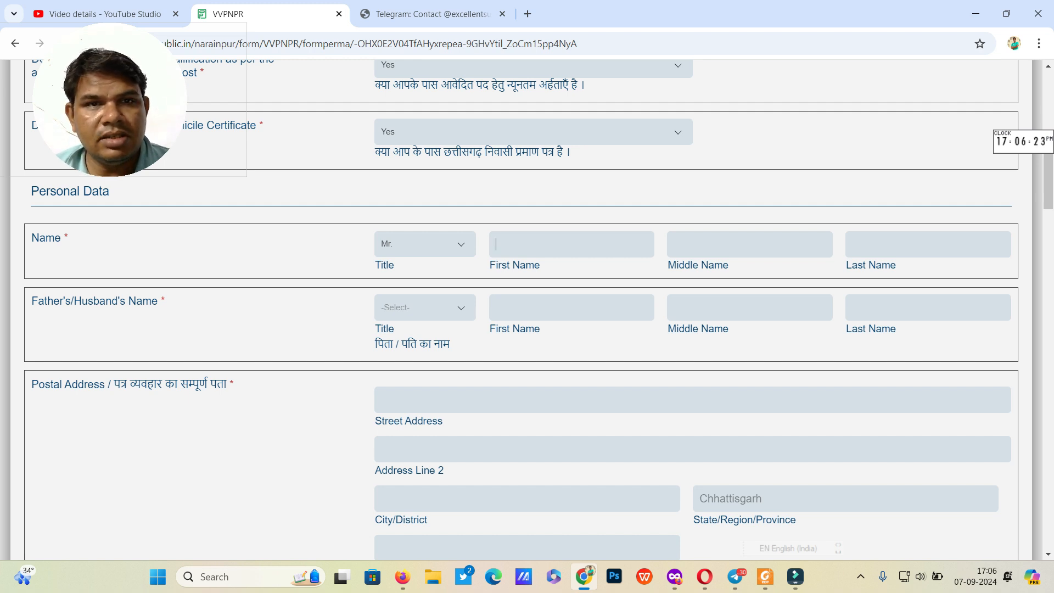
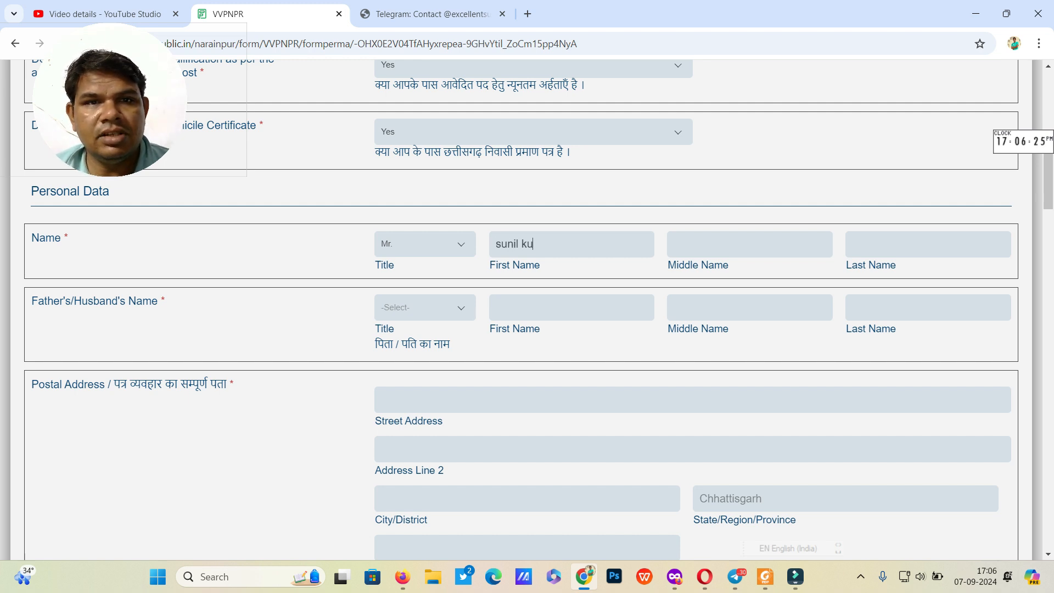
key("Tab")
key("Tab")
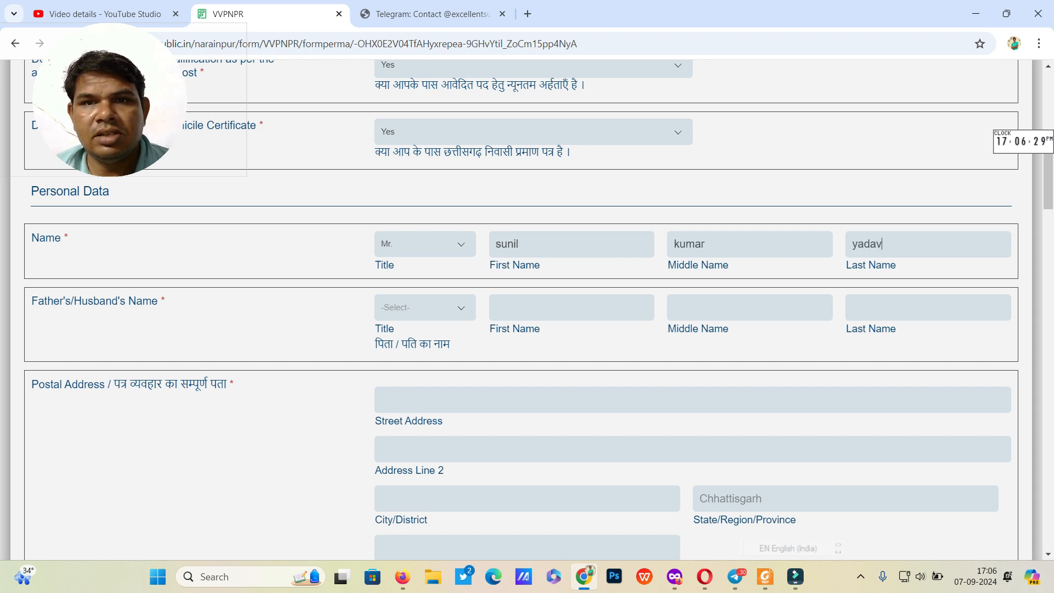
Step: Set the father's title to Mr. and enter his first and middle names
key("Tab")
key("Down")
key("Return")
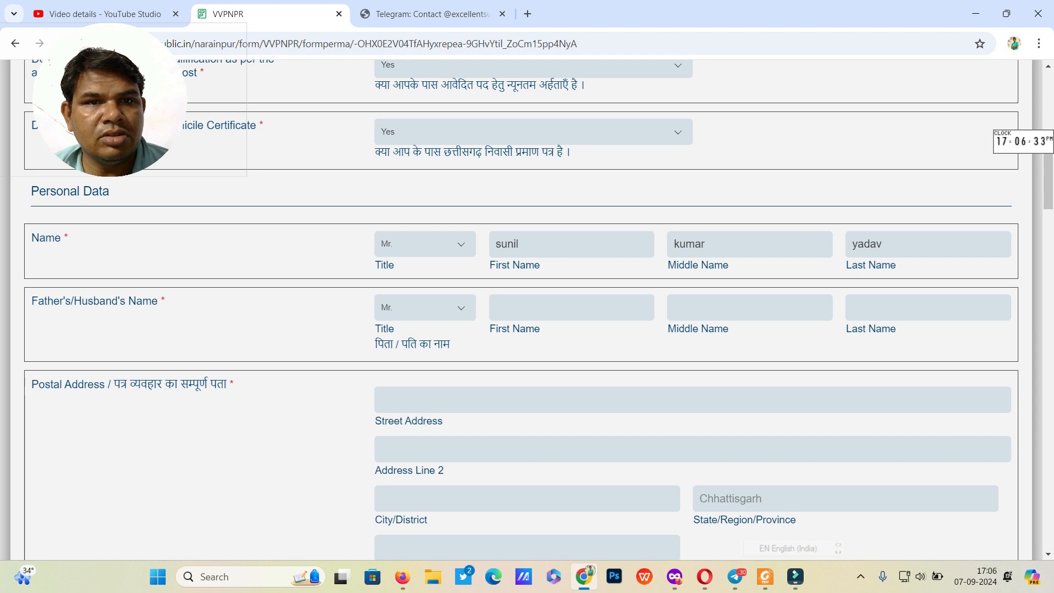
type("RAM")
key("Tab")
type("BHAROS")
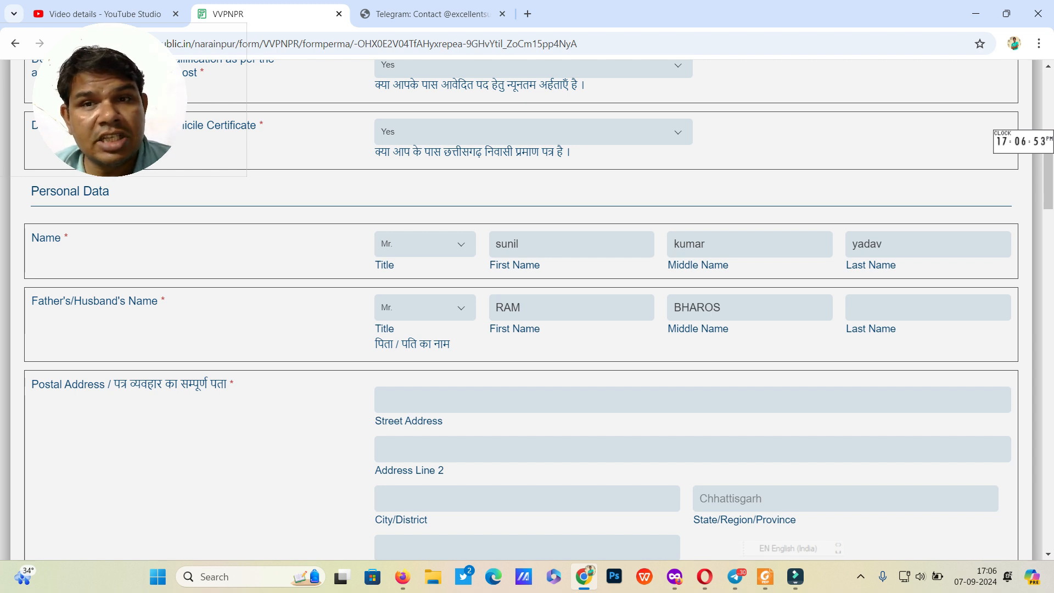
Step: Fill in the father's last name, the postal and permanent addresses, and the PIN code
left_click(853, 307)
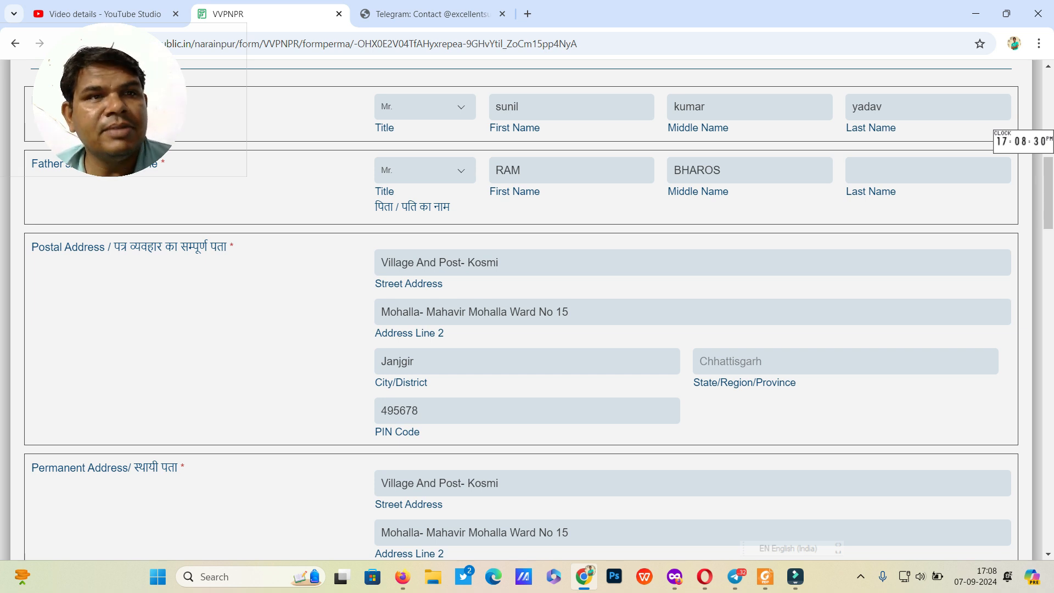
scroll(521, 313, "down", 4)
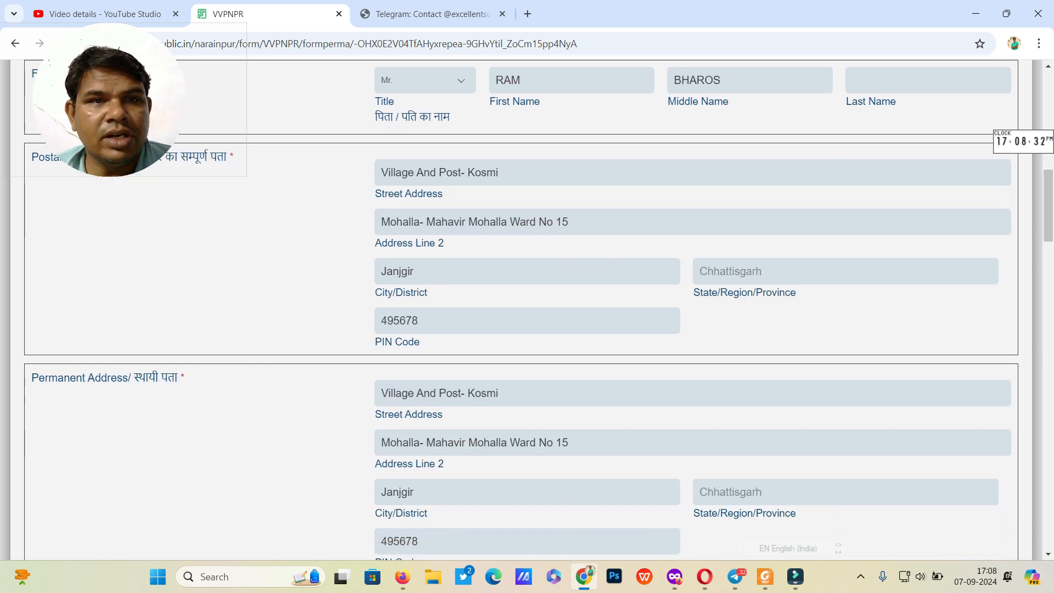
scroll(522, 313, "down", 3)
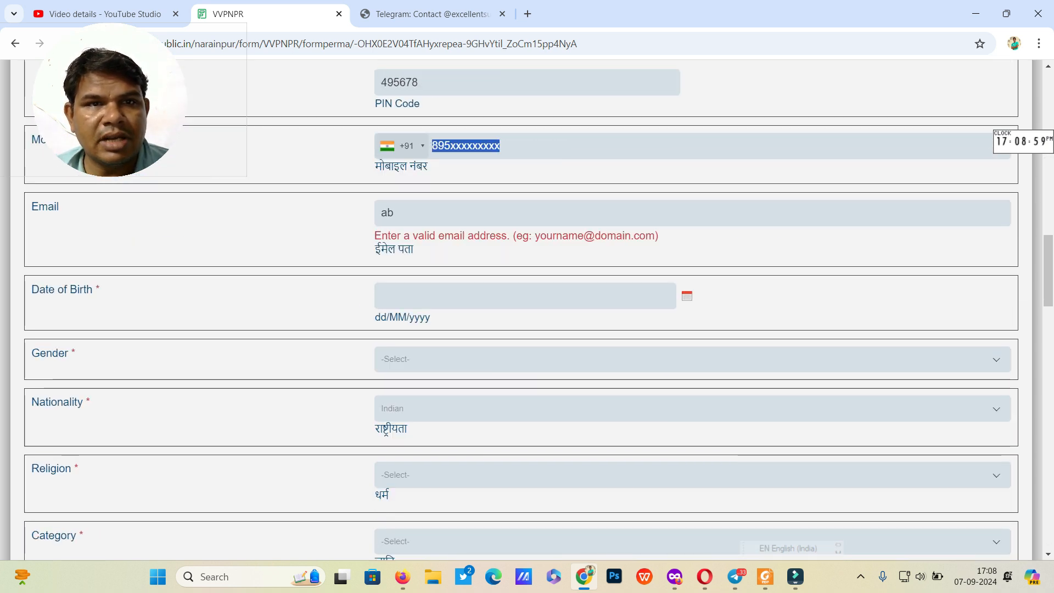
Step: Enter the applicant's mobile number and e-mail address
type("89")
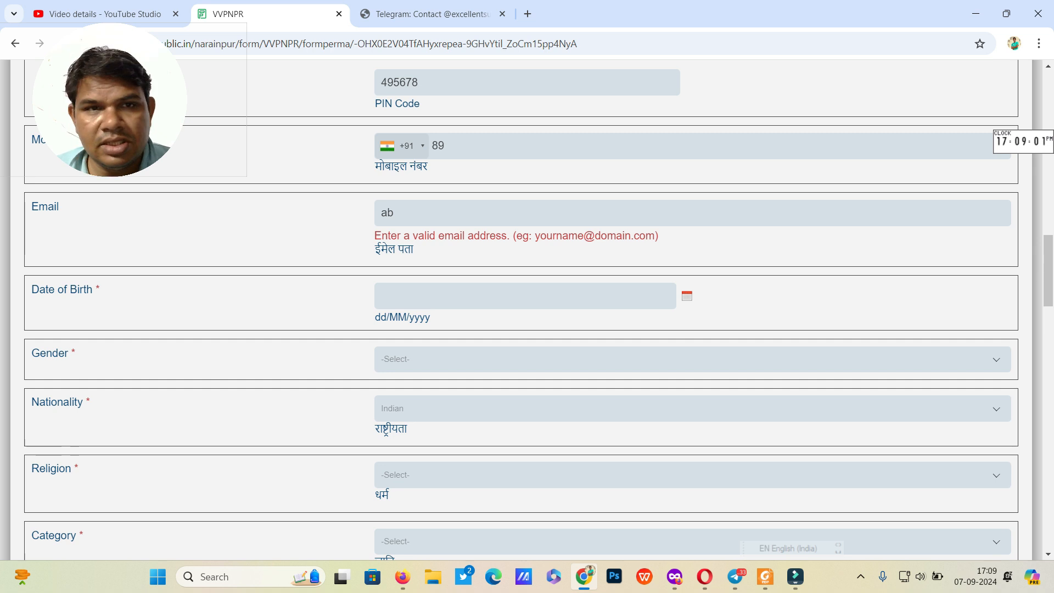
type("6253453")
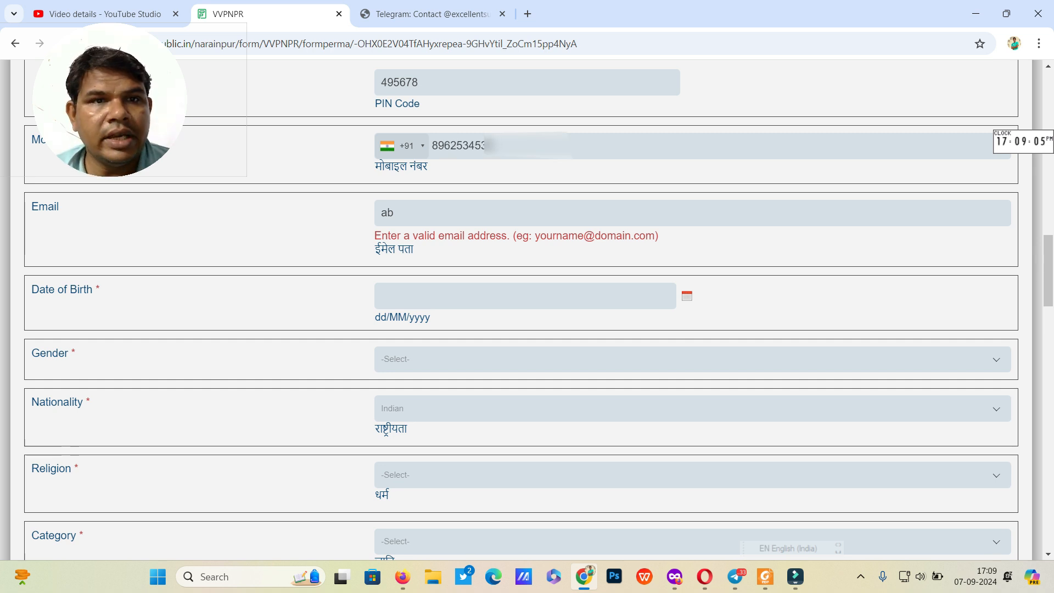
key("Tab")
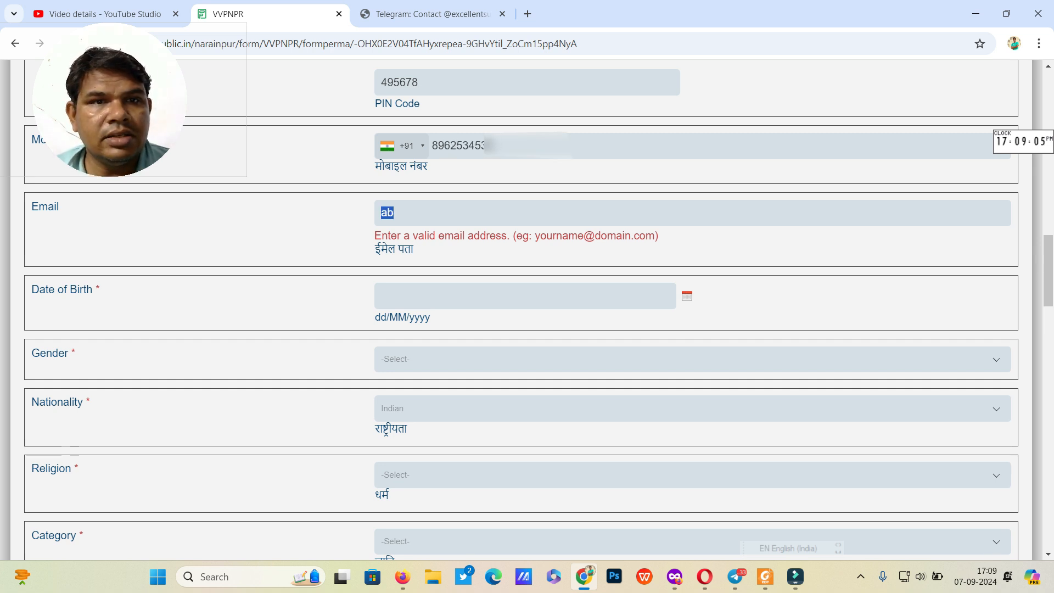
type("abc")
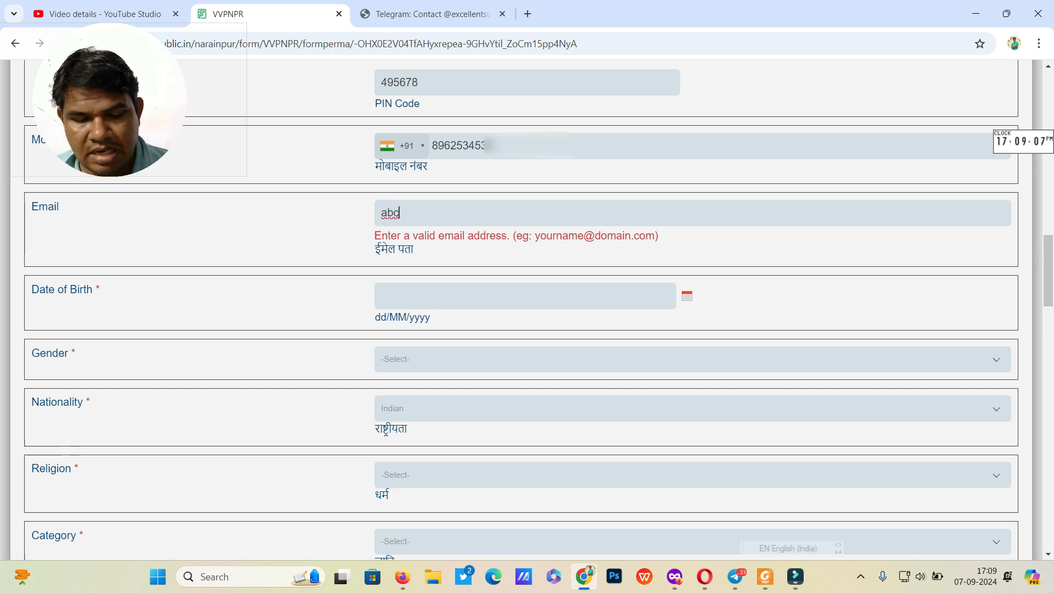
type("@gmail")
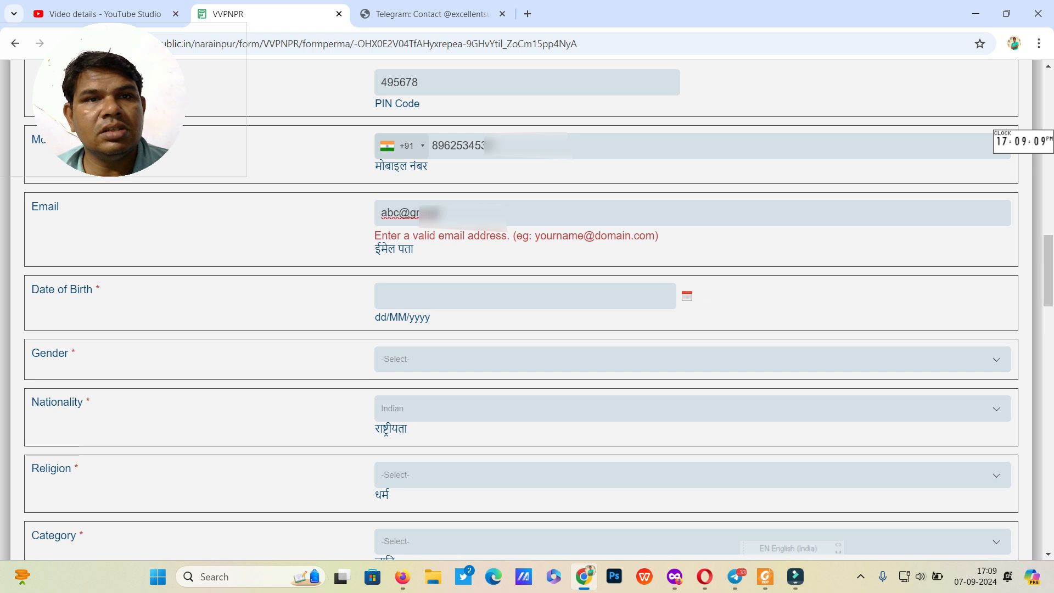
type(".com")
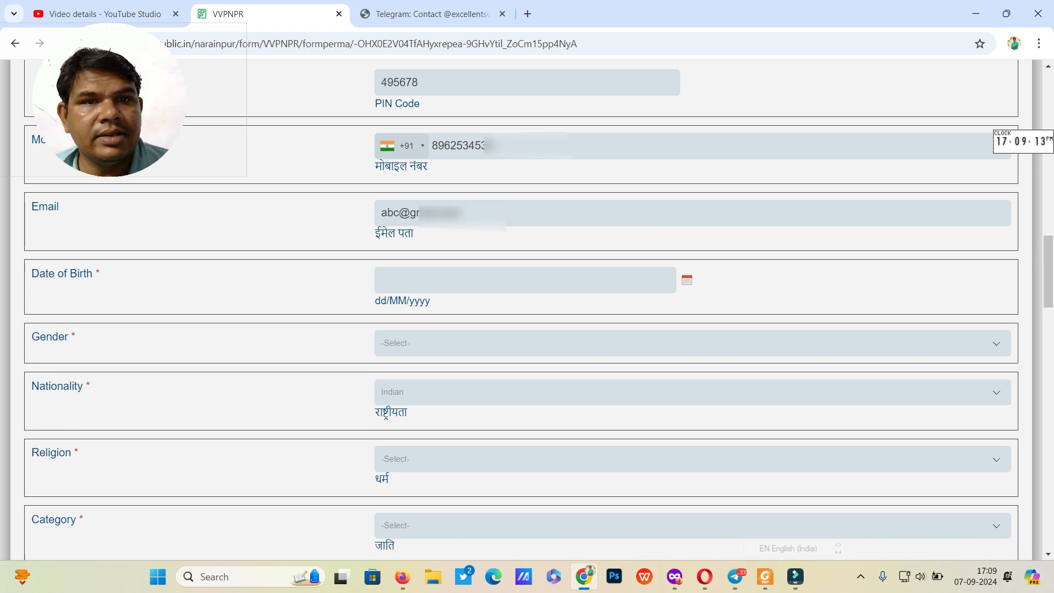
Step: Set the date of birth to 07/09/1990 so age shows 34
left_click(439, 280)
left_click(520, 313)
scroll(517, 392, "up", 3)
scroll(518, 420, "up", 5)
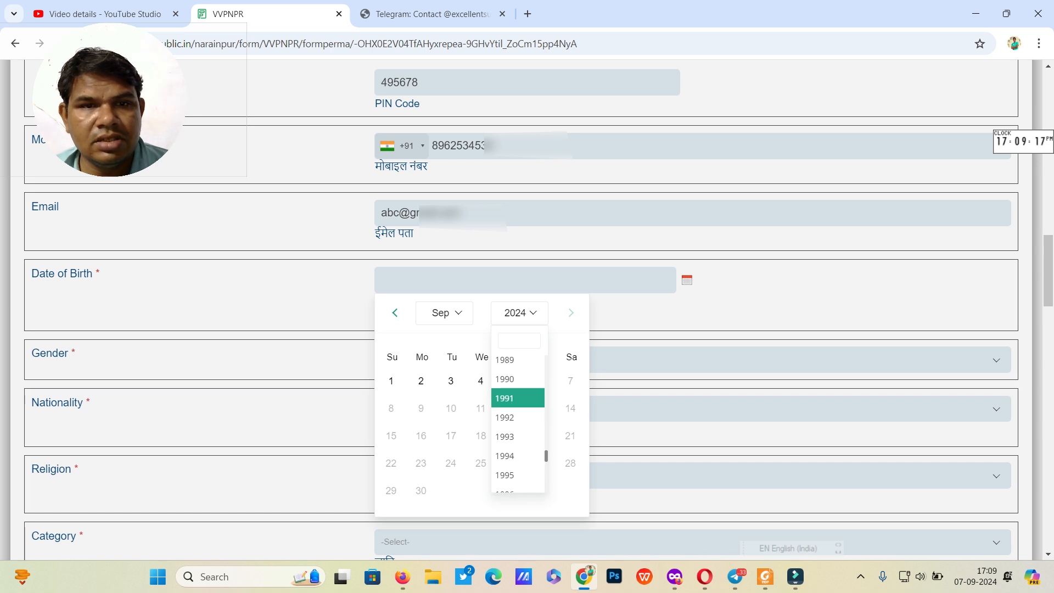
left_click(505, 379)
left_click(540, 407)
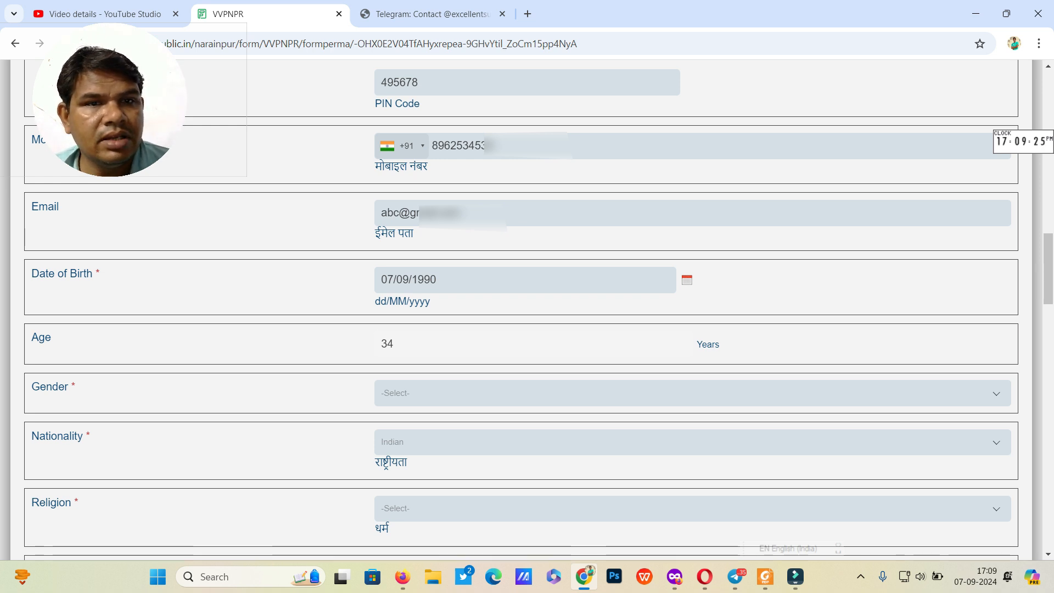
Step: Choose Male as gender and keep nationality as Indian
left_click(494, 393)
left_click(472, 456)
left_click(472, 442)
left_click(596, 386)
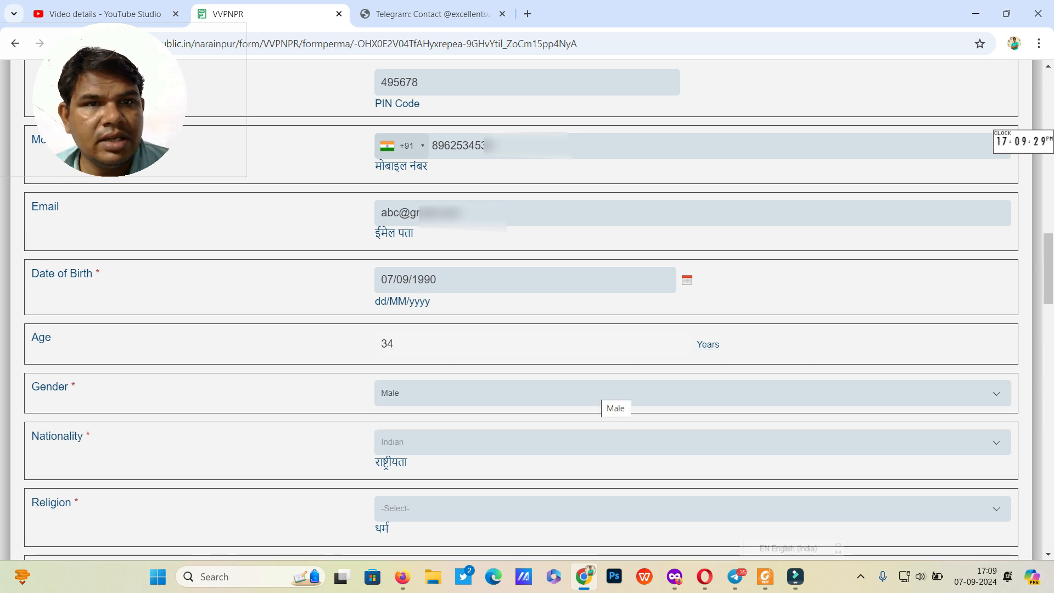
left_click(582, 509)
Step: Set religion to Hindu and category to OBC
left_click(582, 430)
scroll(528, 308, "down", 8)
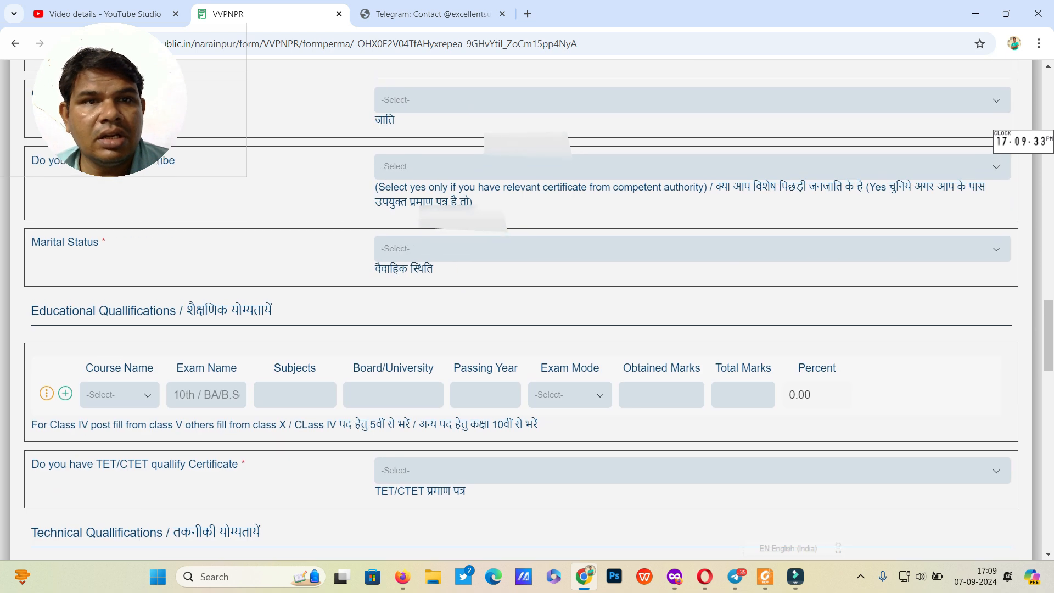
scroll(527, 307, "up", 1)
scroll(527, 308, "down", 1)
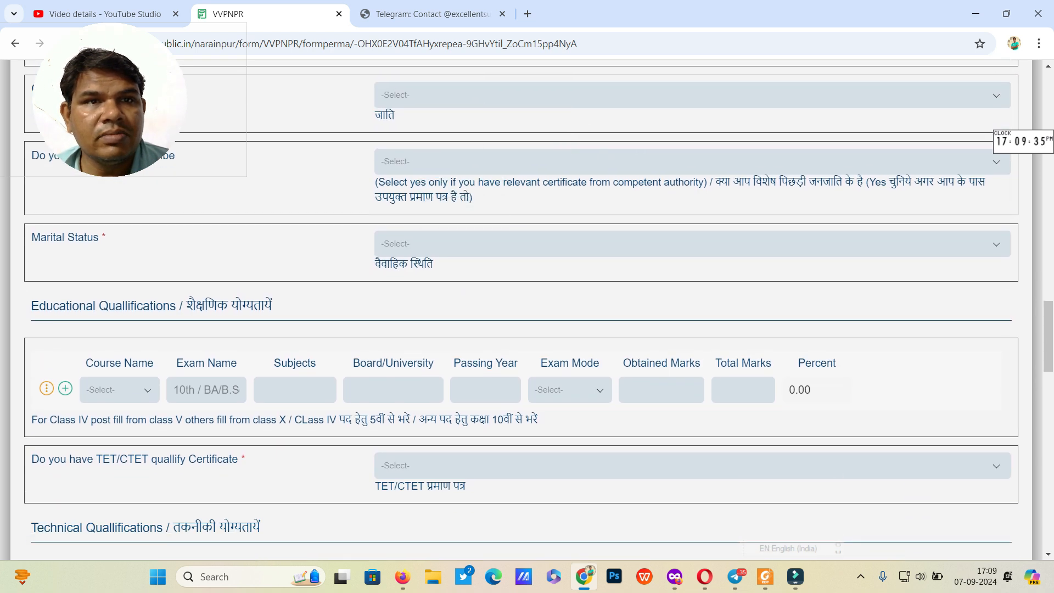
left_click(582, 95)
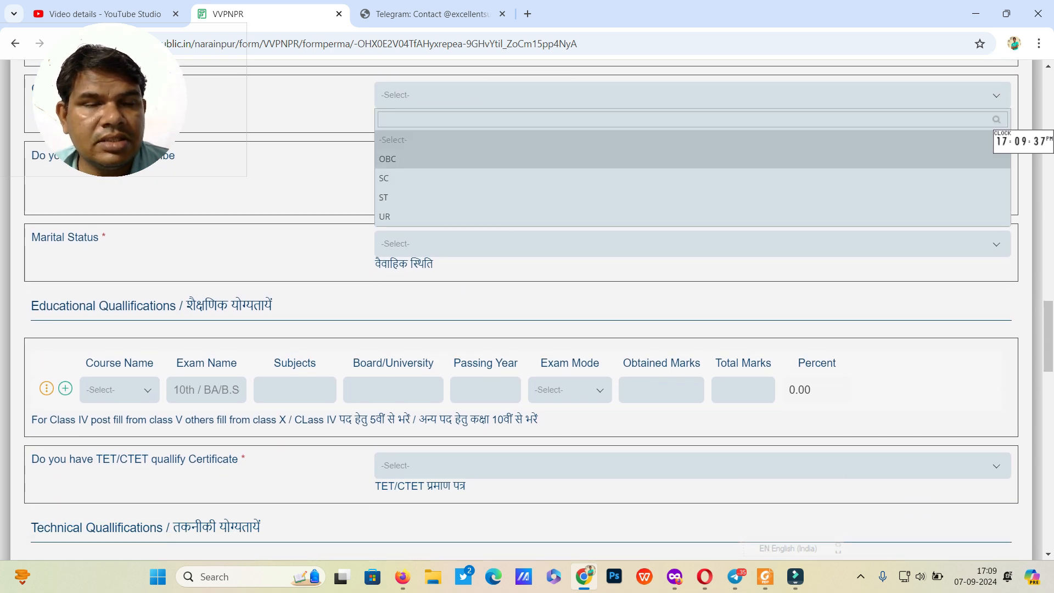
left_click(582, 159)
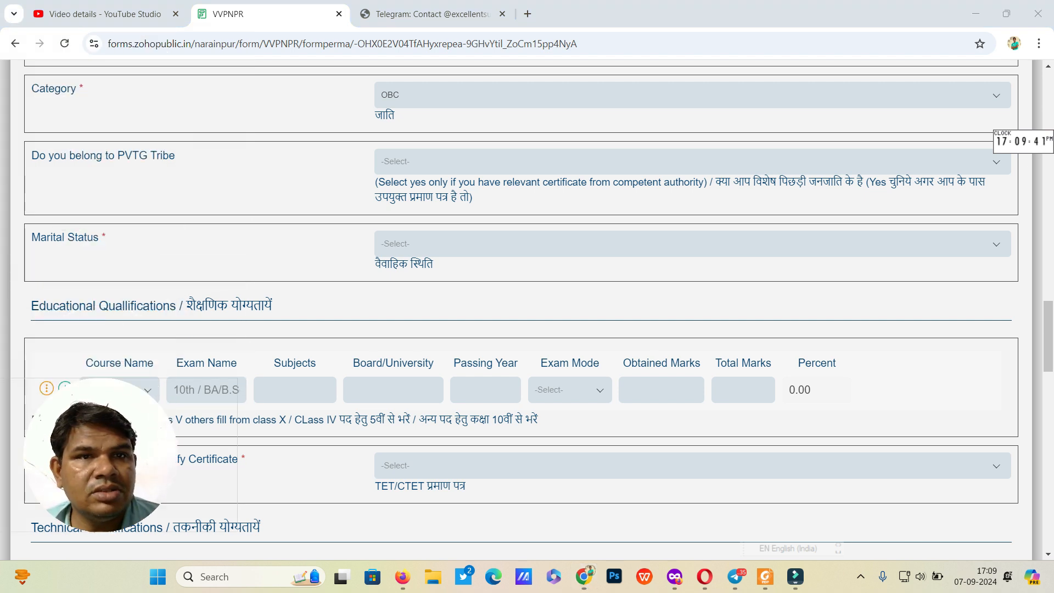
Step: Answer No for PVTG tribe, set marital status to Married with 2 living children
left_click(522, 162)
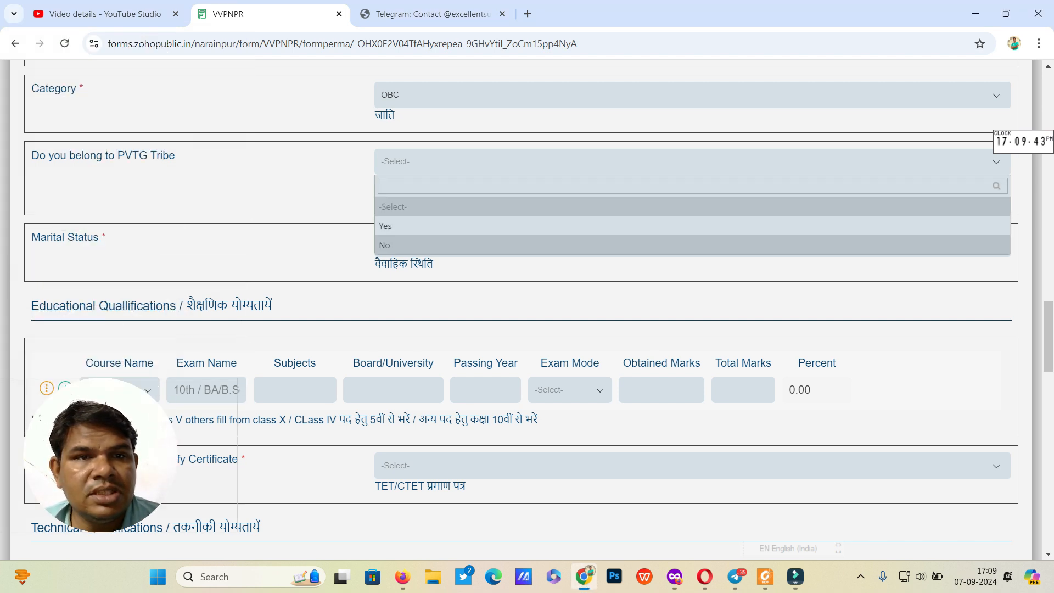
left_click(521, 245)
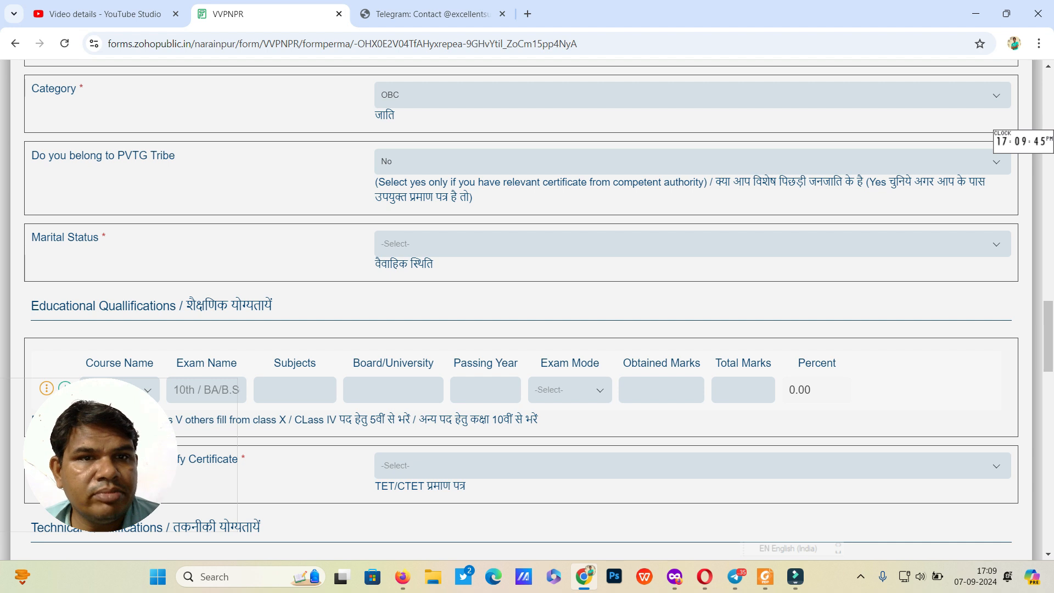
left_click(522, 244)
left_click(521, 308)
left_click(522, 311)
type("2")
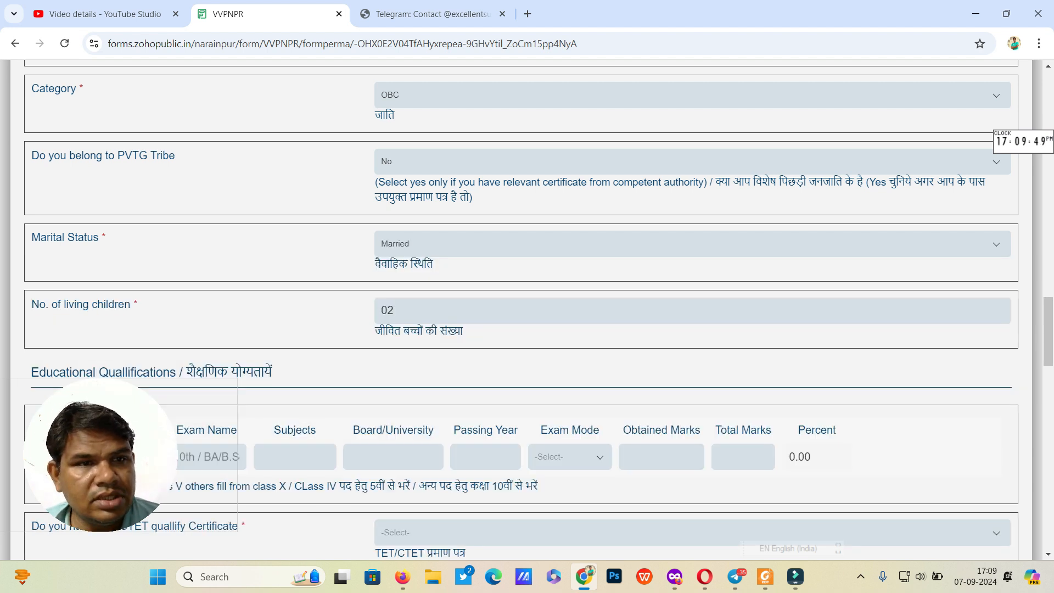
triple_click(231, 371)
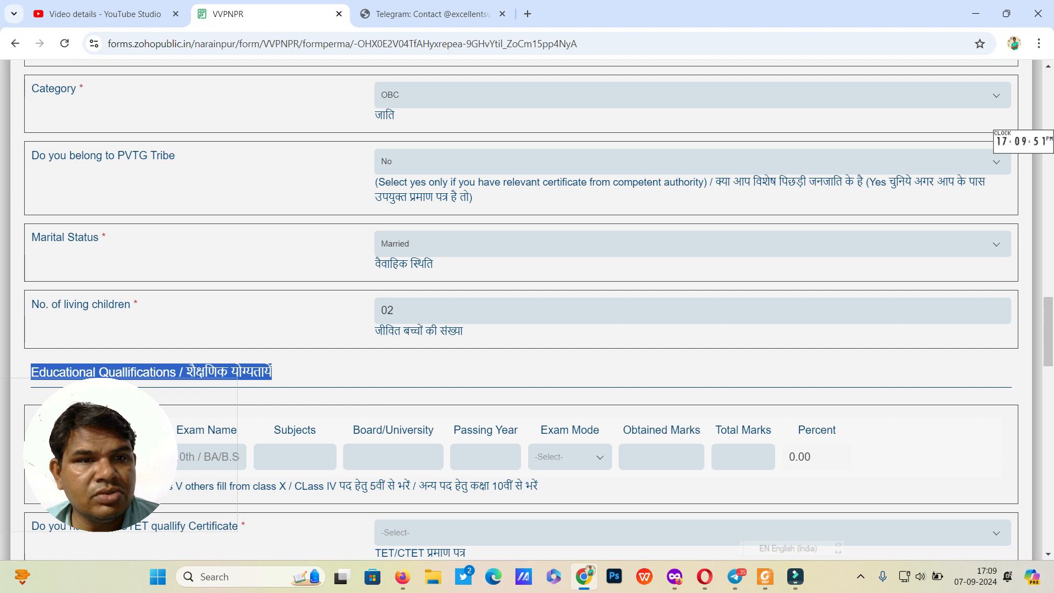
scroll(527, 307, "down", 5)
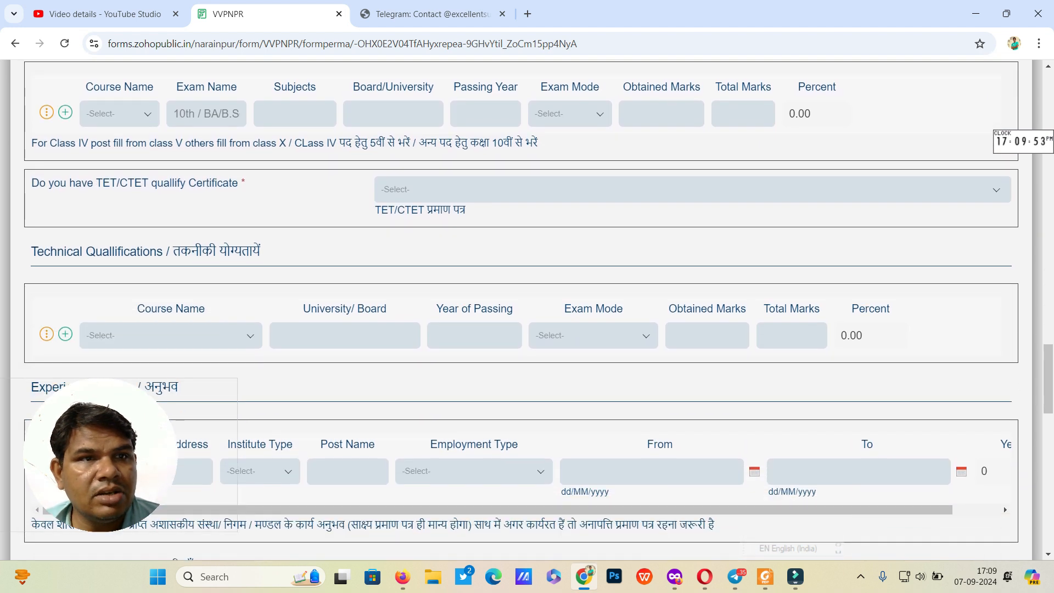
scroll(1004, 507, "up", 1)
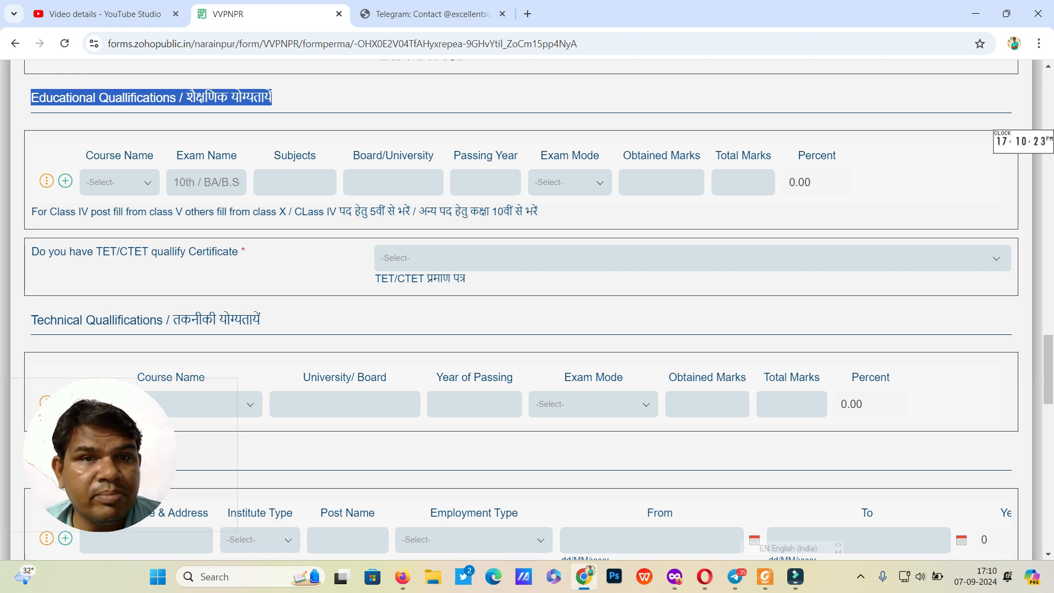
left_click_drag(538, 212, 418, 212)
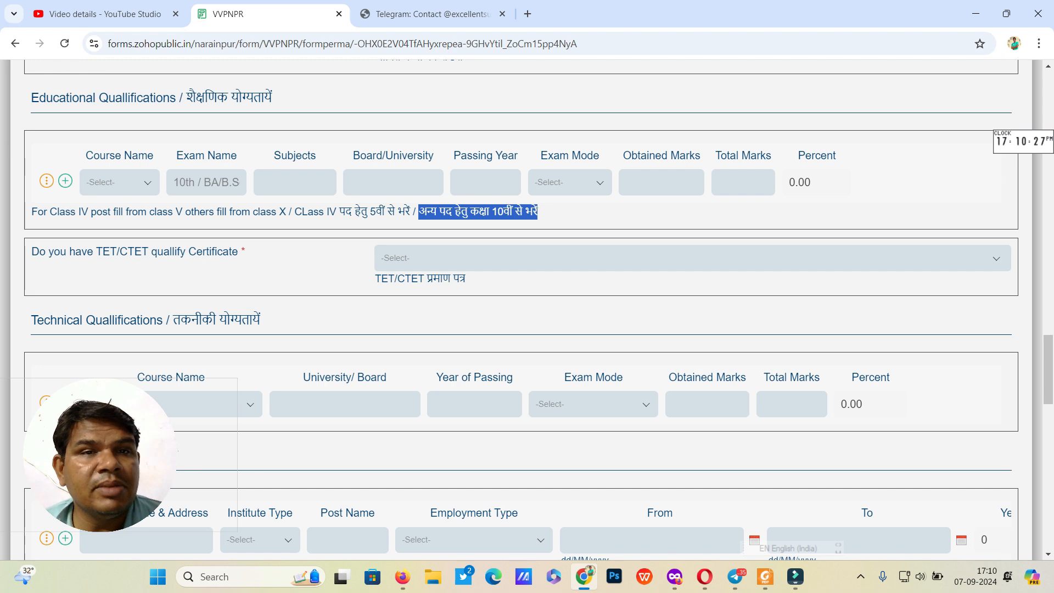
left_click(420, 213)
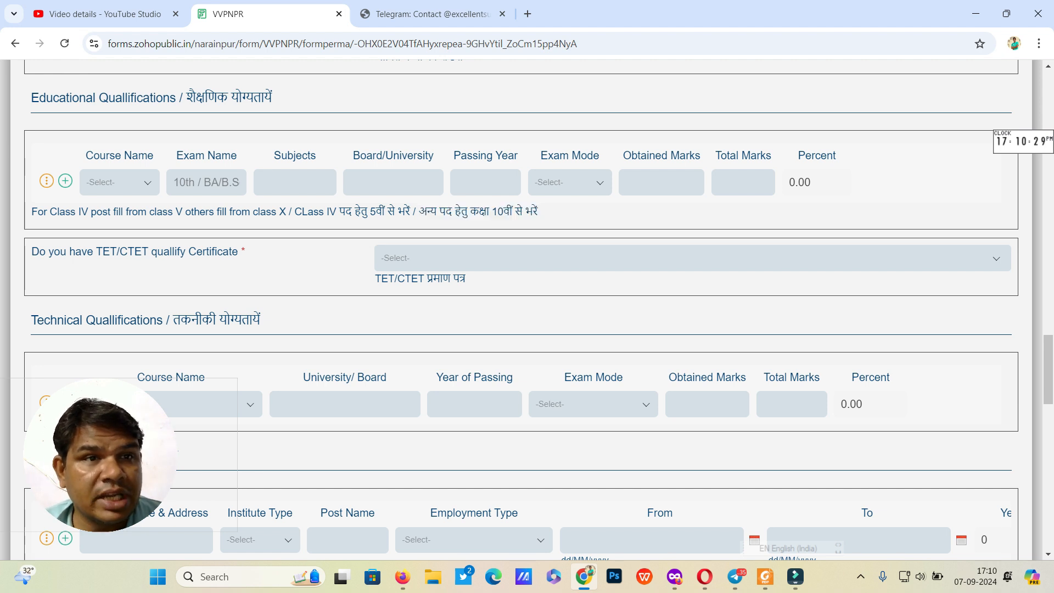
left_click(120, 182)
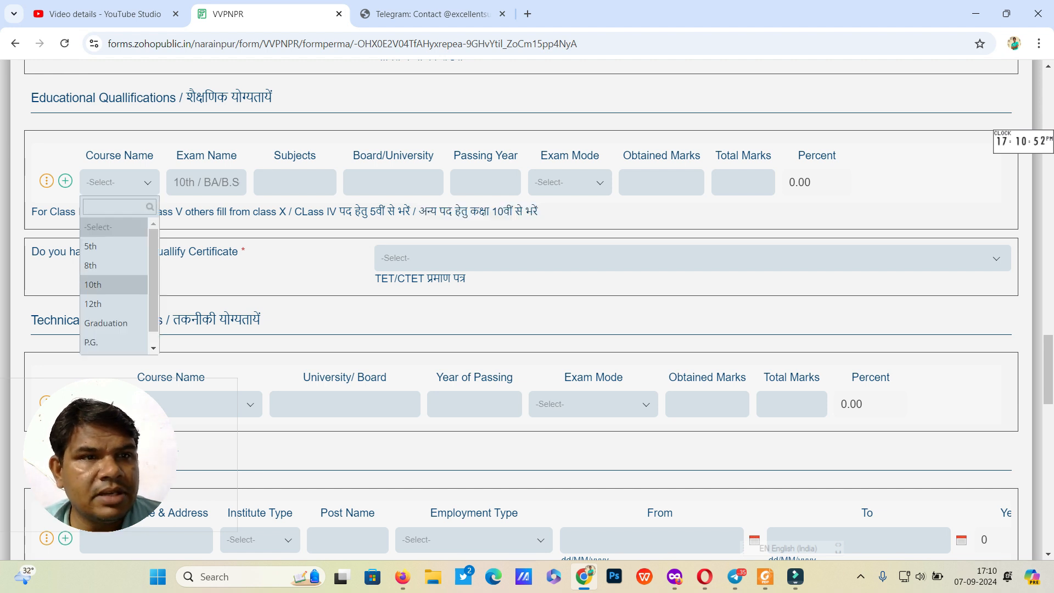
Step: Fill the first row as 10th with subjects, CG board of secondary education, passing year 2007
left_click(104, 285)
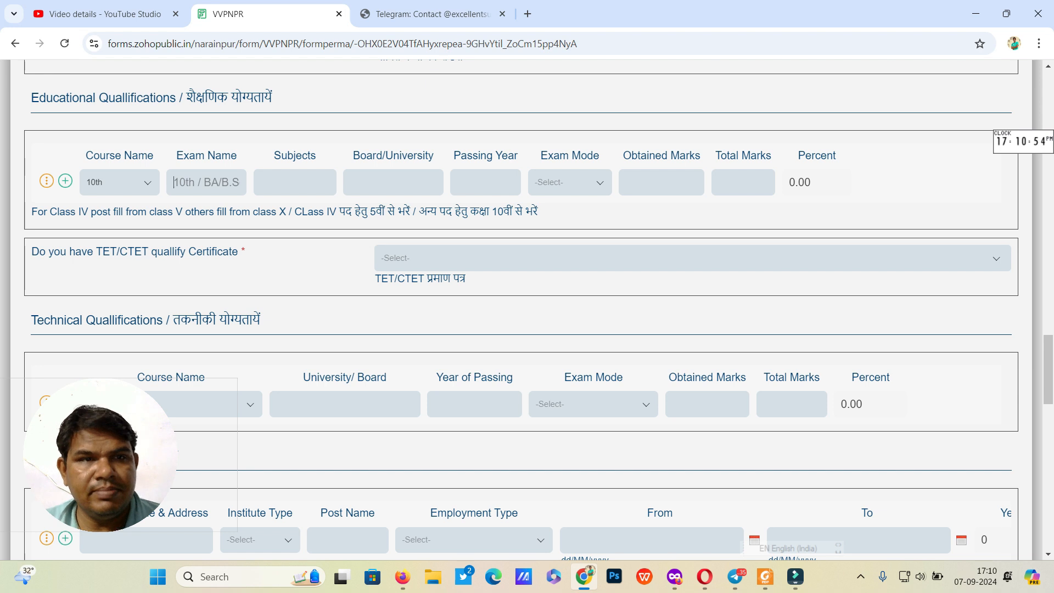
type("10TH")
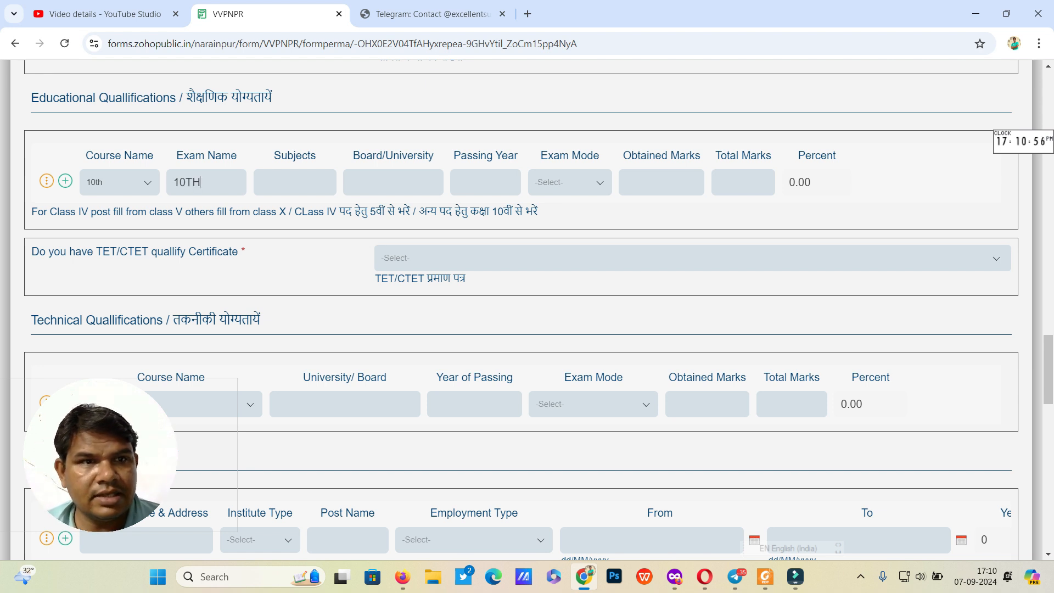
key("BackSpace")
key("BackSpace")
type("th")
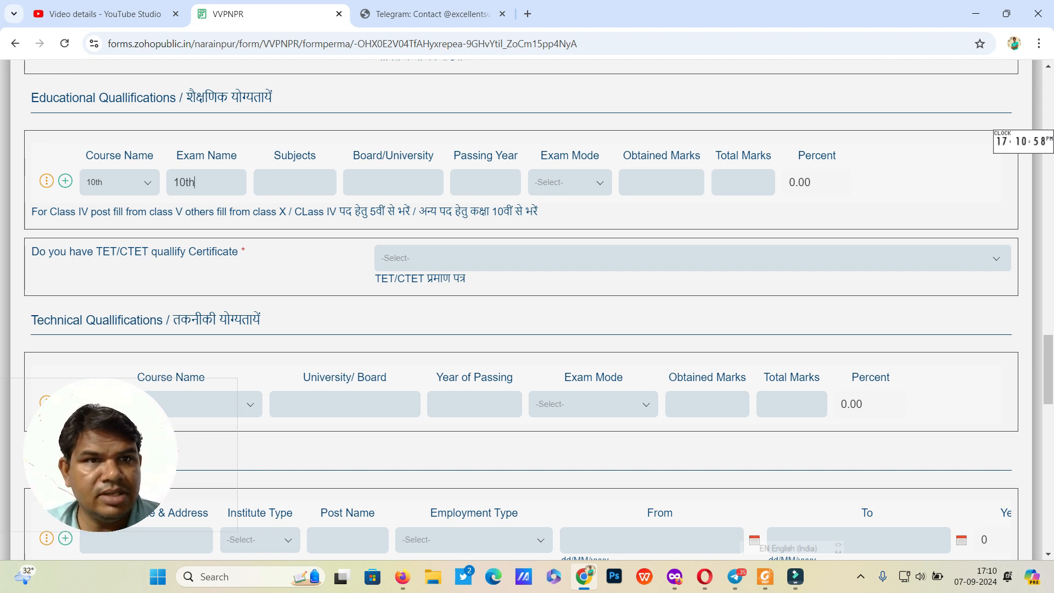
type("all")
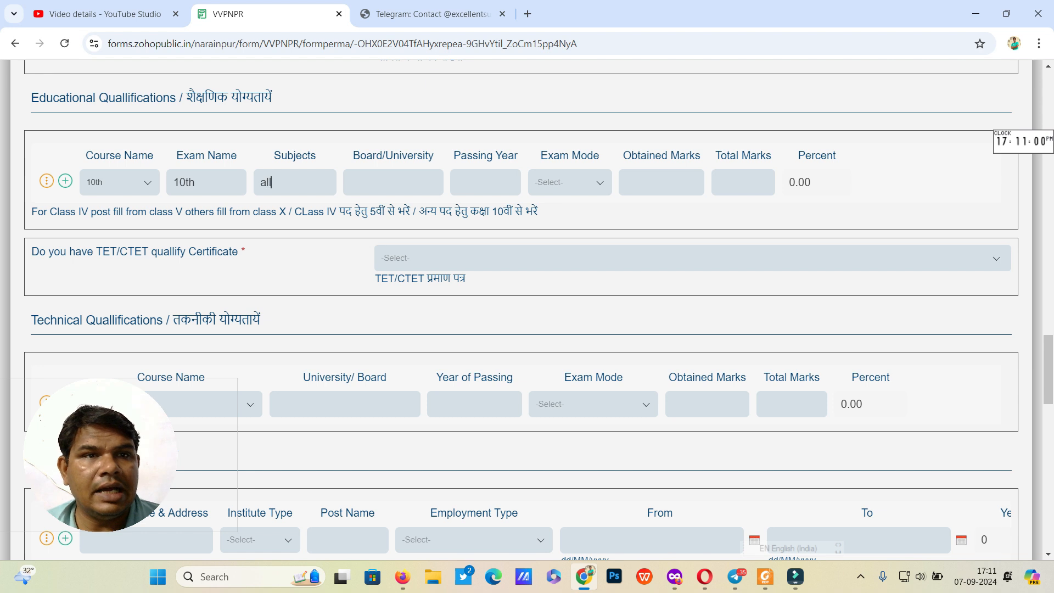
type(" necces")
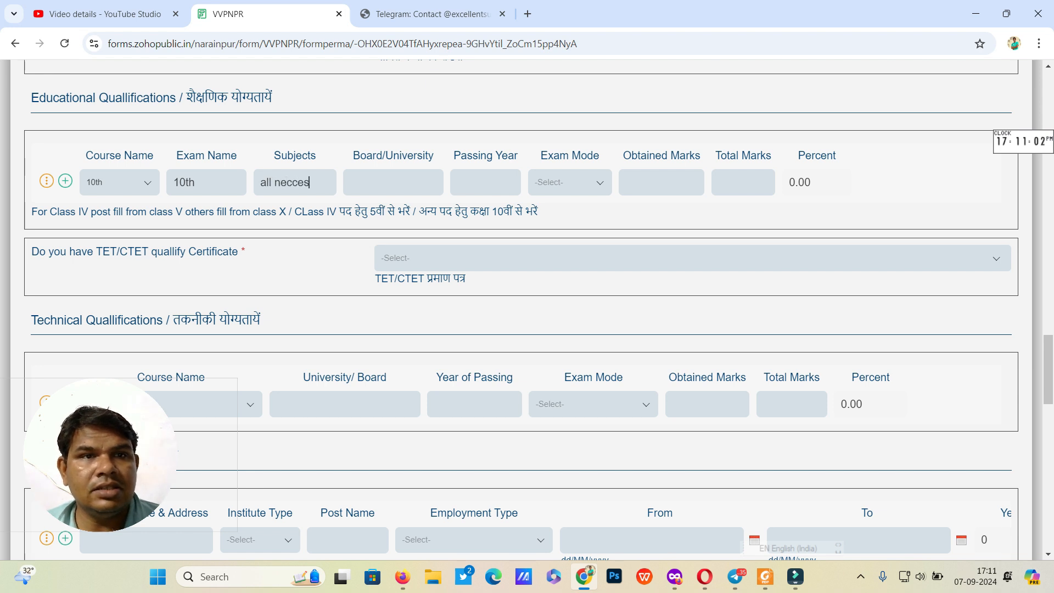
type("sory subject")
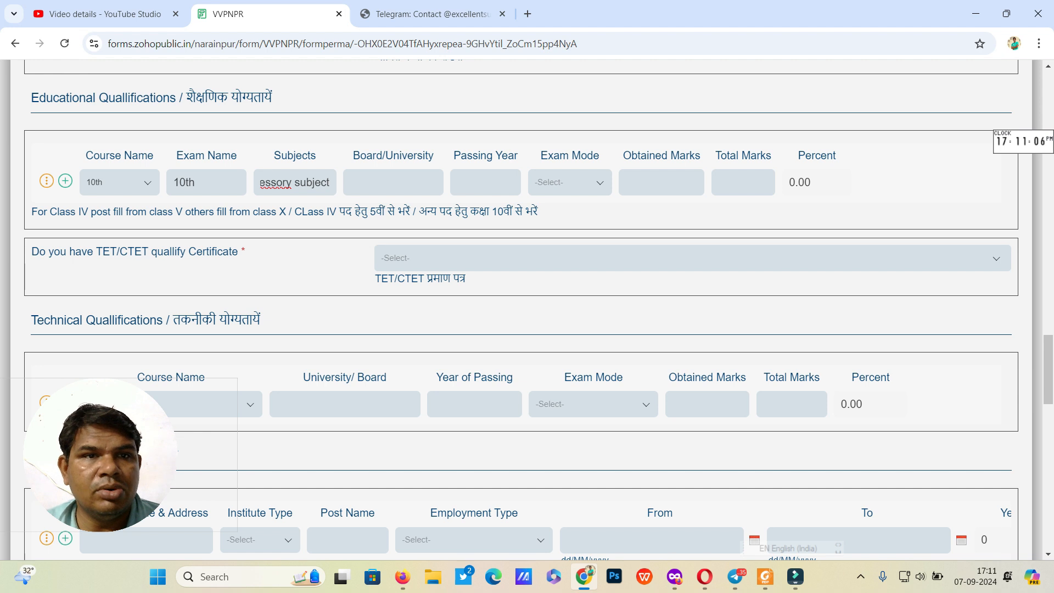
key("Tab")
type("cg board ")
type("of")
type(" secondary e")
type("ducation raipu")
key("Tab")
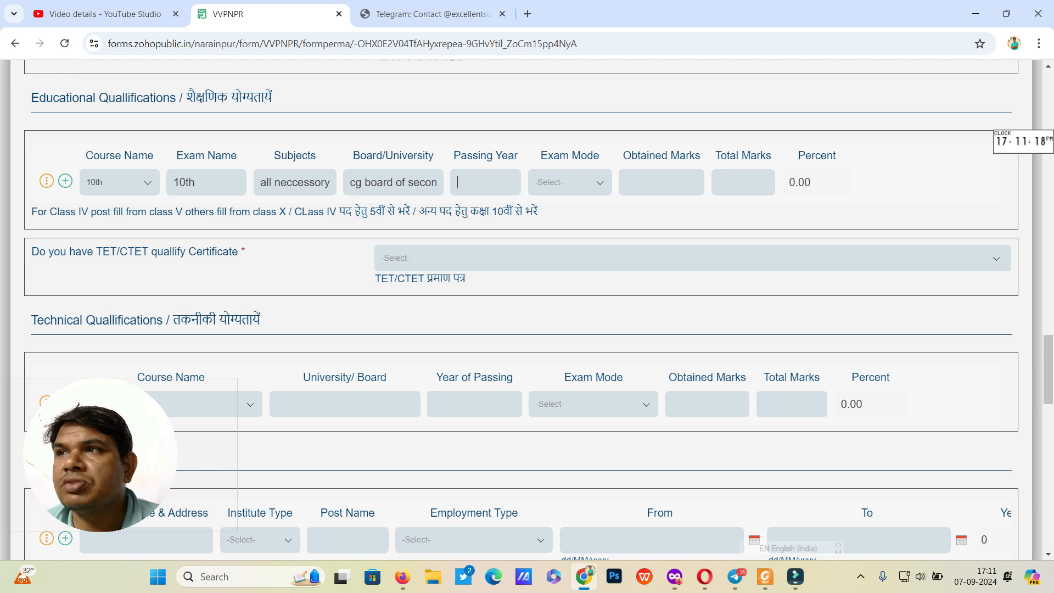
type("2007")
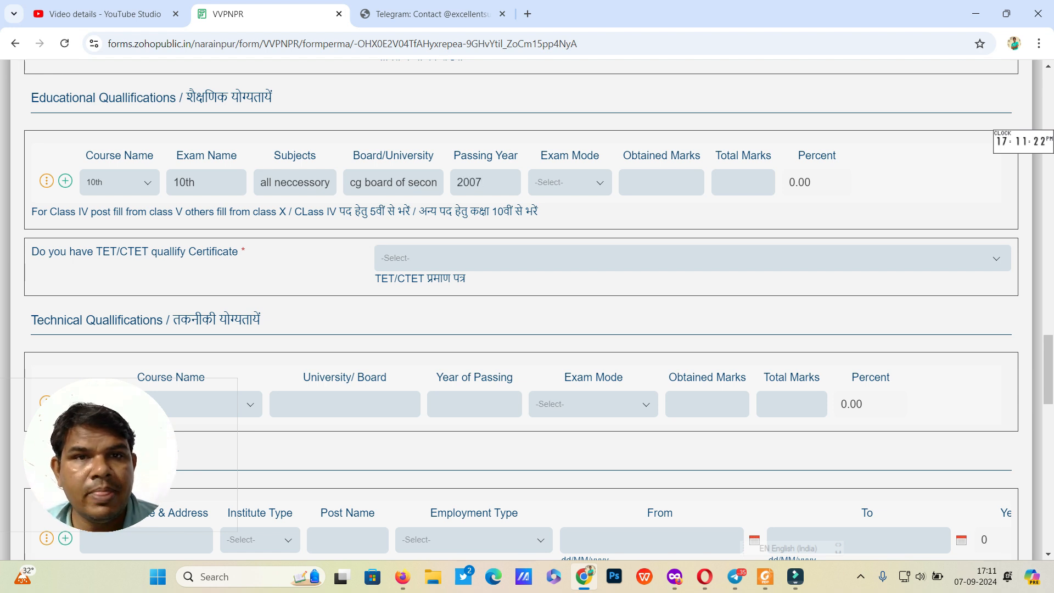
Step: Choose Regular mode, enter 400 of 500 marks, and add a second qualification row
left_click(570, 182)
left_click(569, 247)
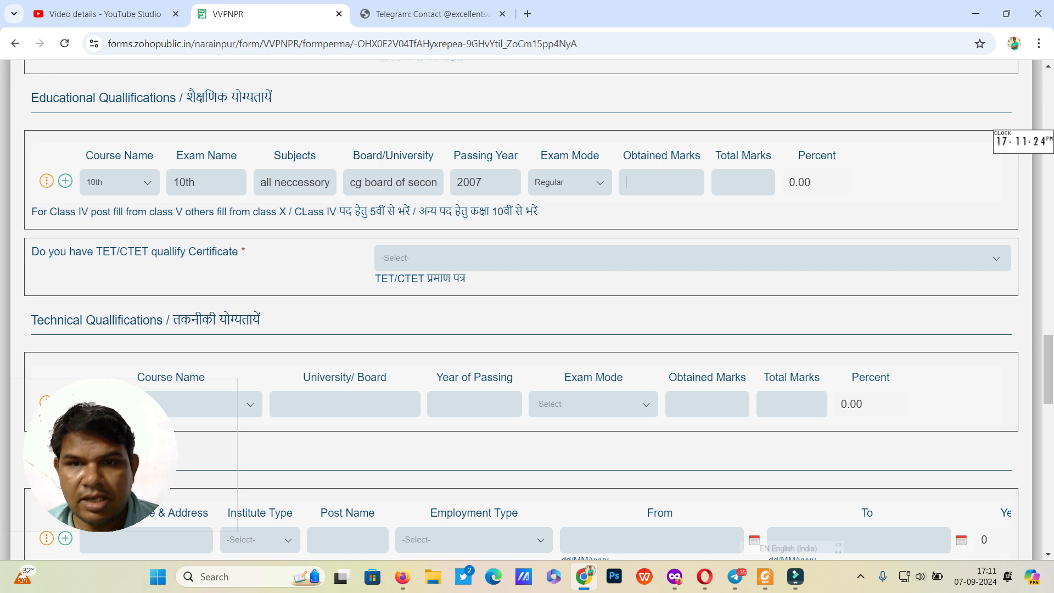
type("400")
key("Tab")
type("500")
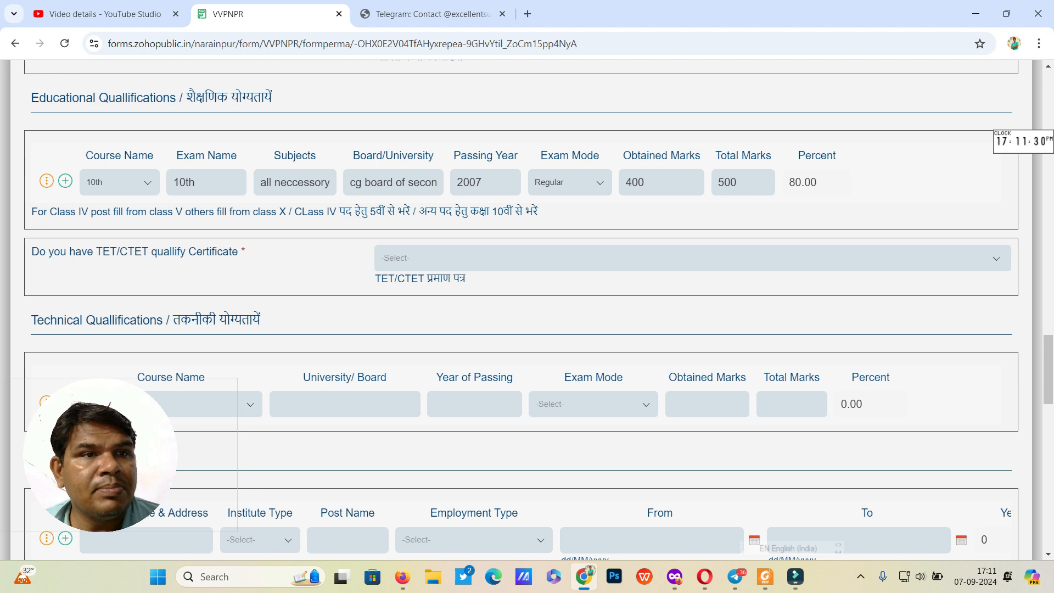
left_click(66, 181)
left_click(120, 223)
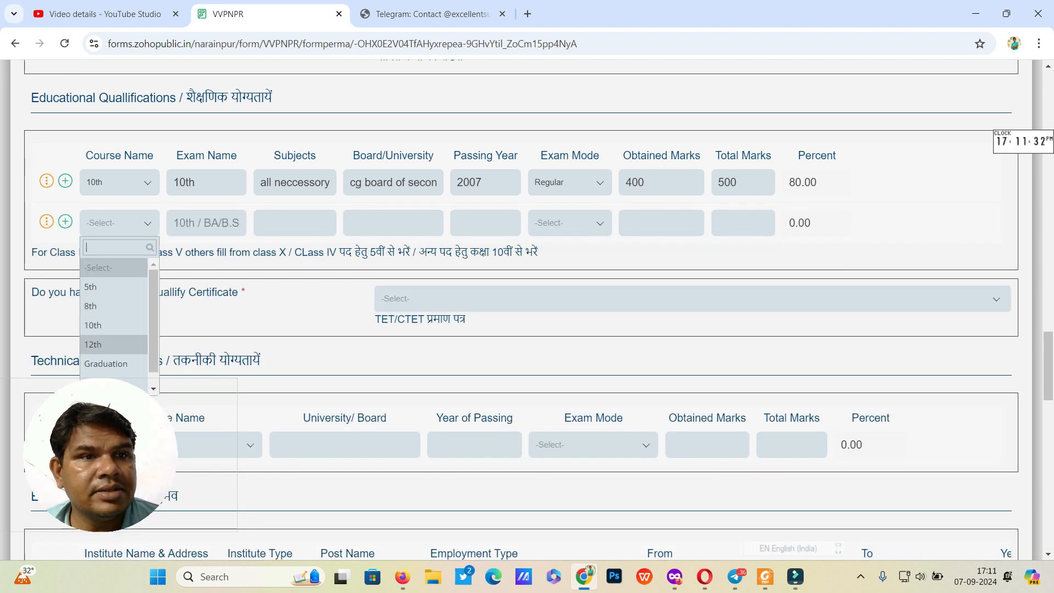
Step: Set the second row's course to 12th with subjects Science Stream
key("Return")
type("12th")
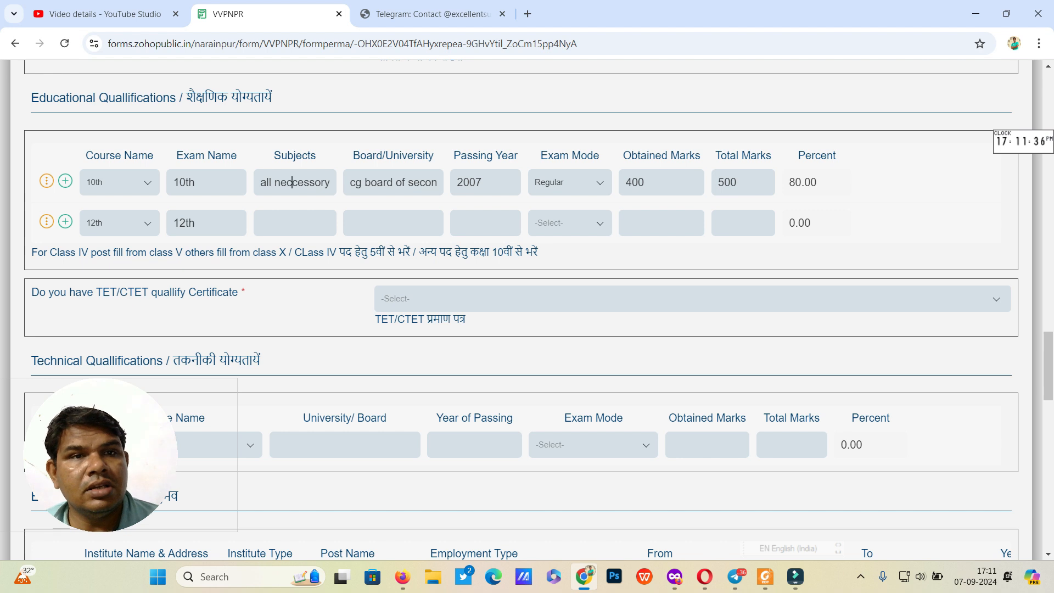
left_click(293, 223)
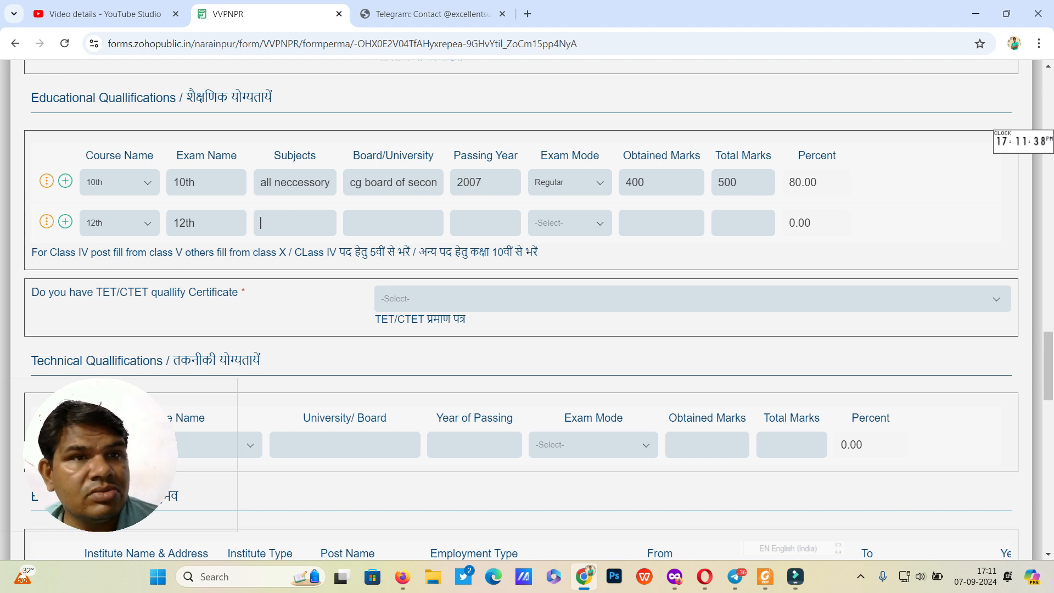
type("Sc")
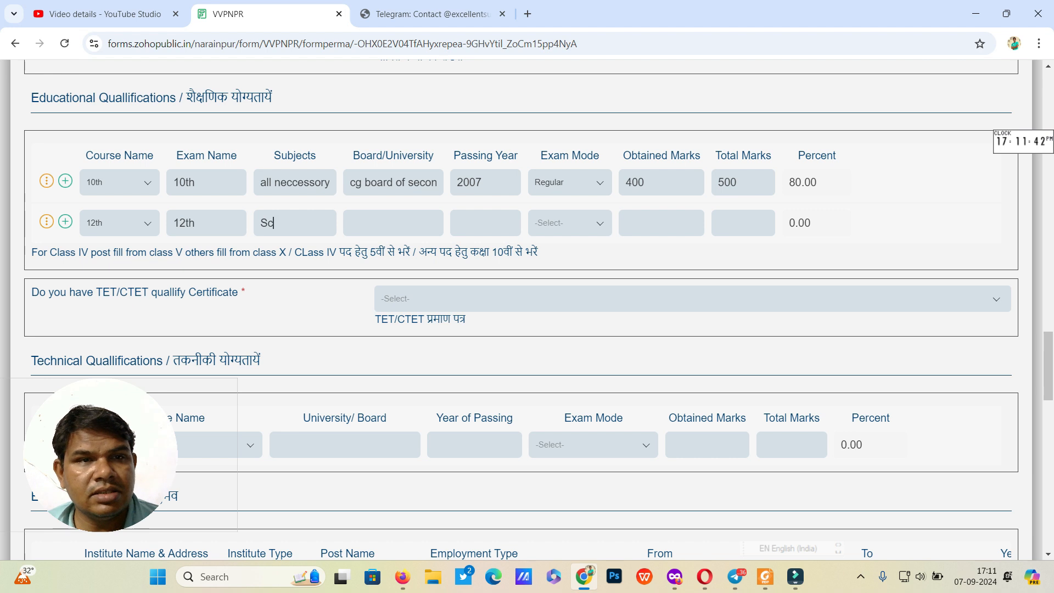
type("ience ")
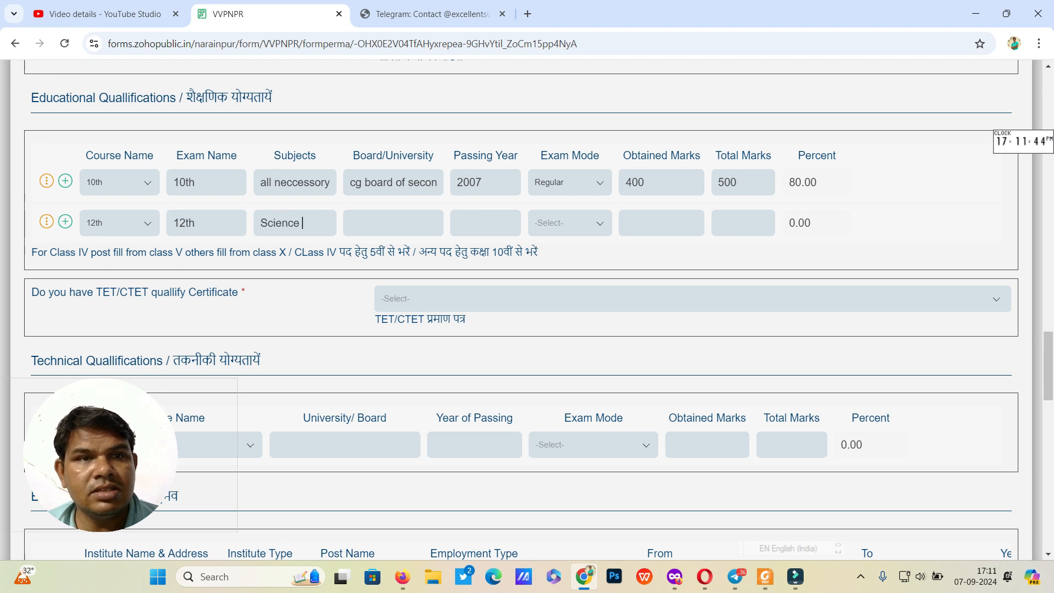
type("Stram")
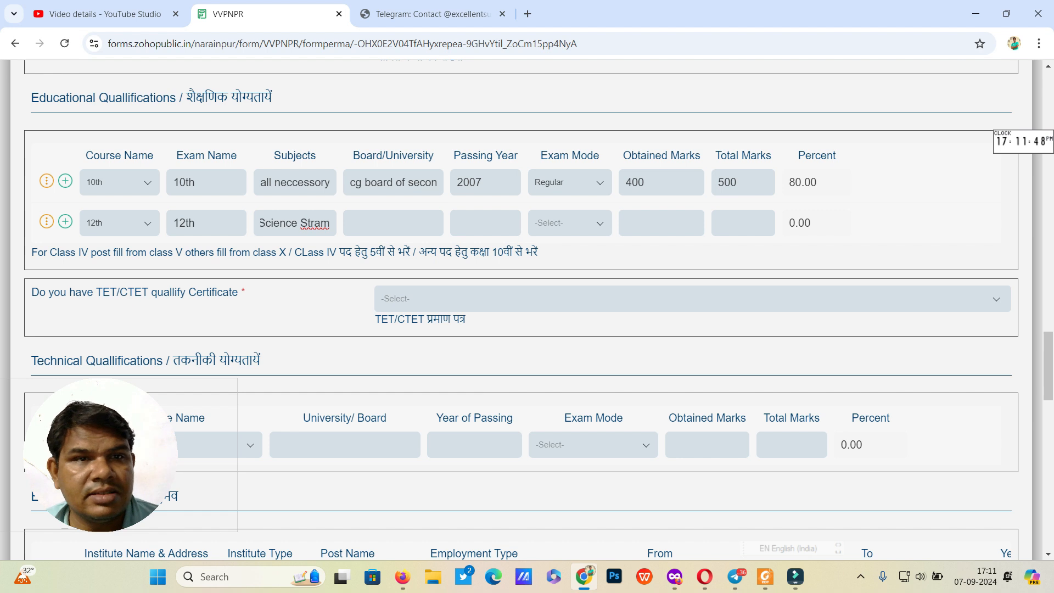
key("BackSpace")
key("BackSpace")
key("BackSpace")
type("ream")
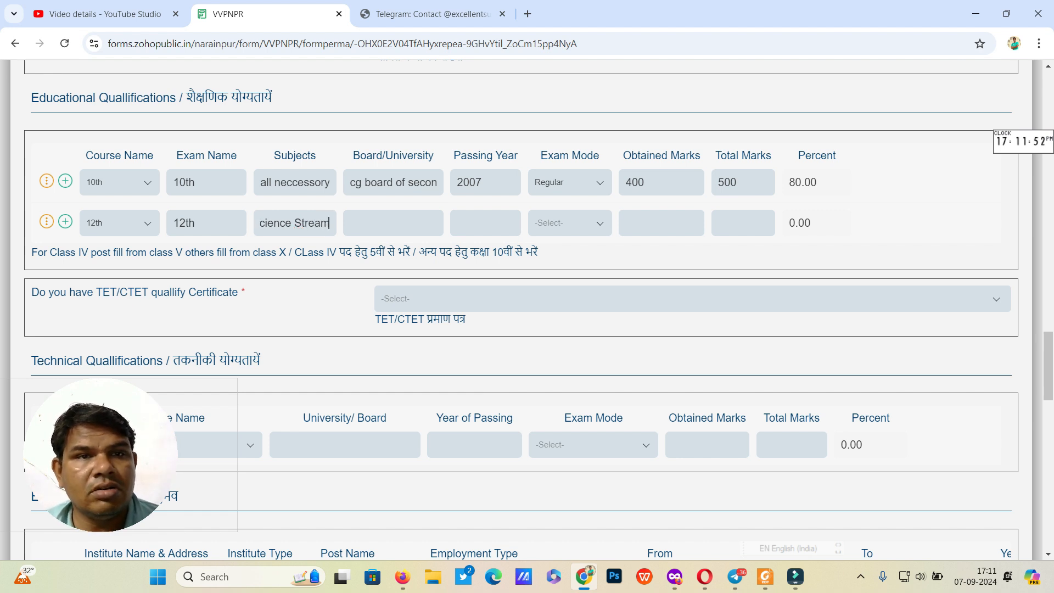
Step: Copy the 10th row's board into the 12th row, with passing year 2009 and Regular mode
triple_click(393, 182)
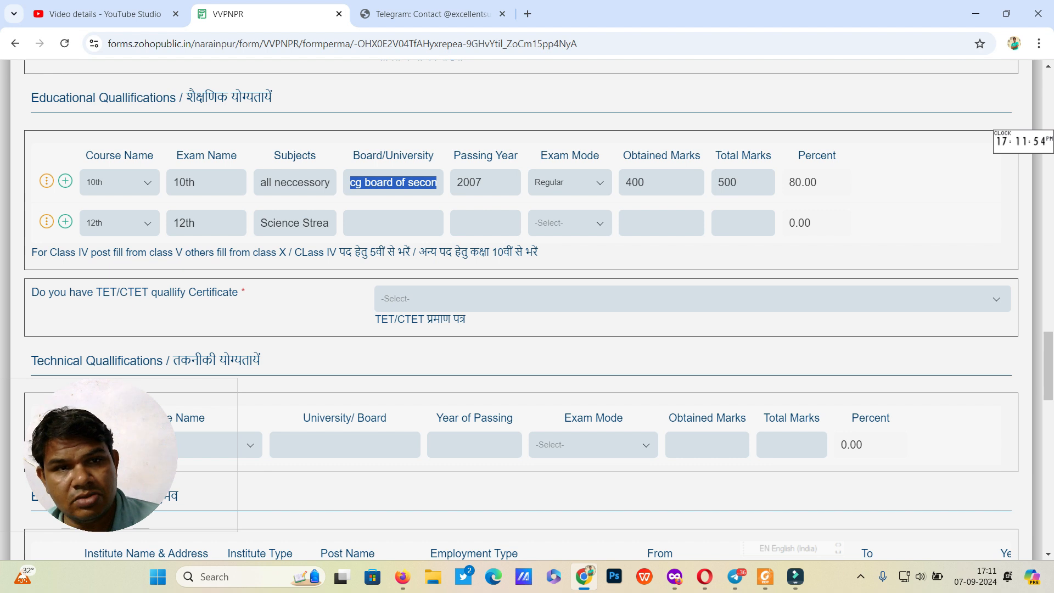
left_click(393, 223)
type("cg board of secondary education raipu")
key("Tab")
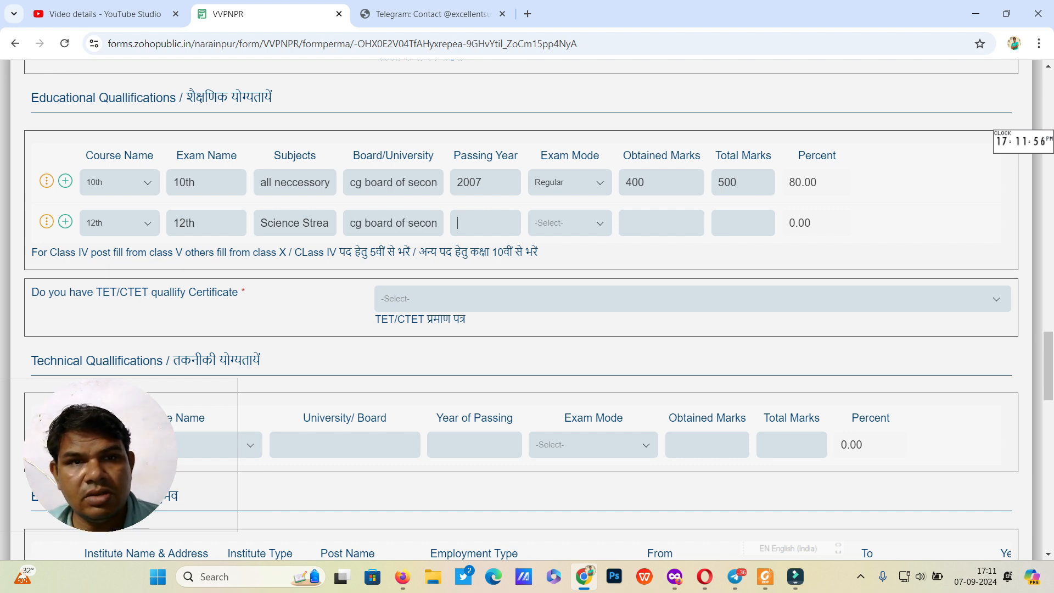
type("2009")
key("Tab")
key("Down")
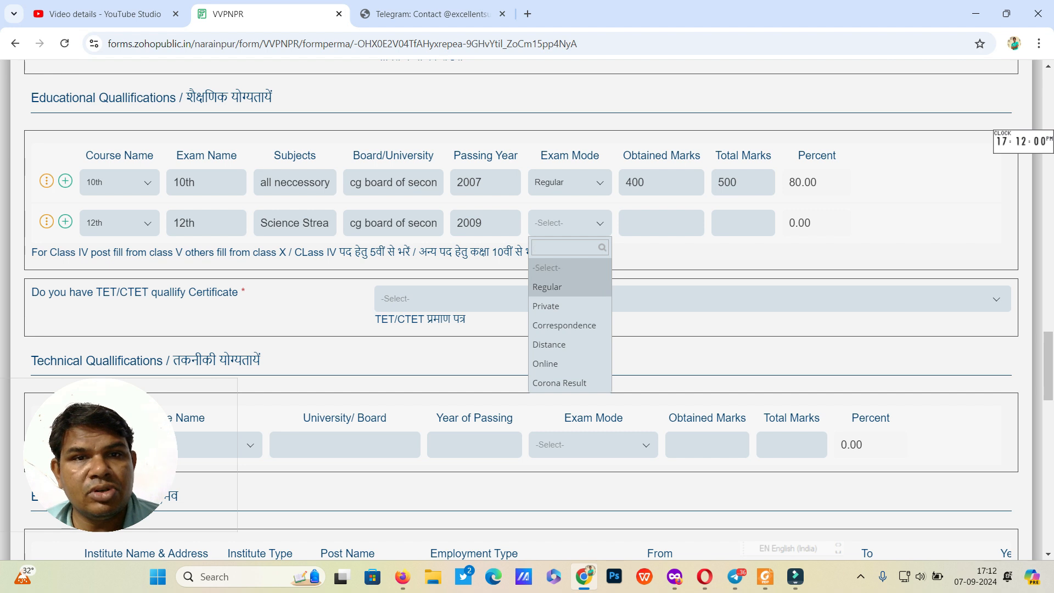
key("Return")
Step: Change the 10th total marks to 600, enter 415 of 500 for 12th, and add a third row
key("Tab")
type("600")
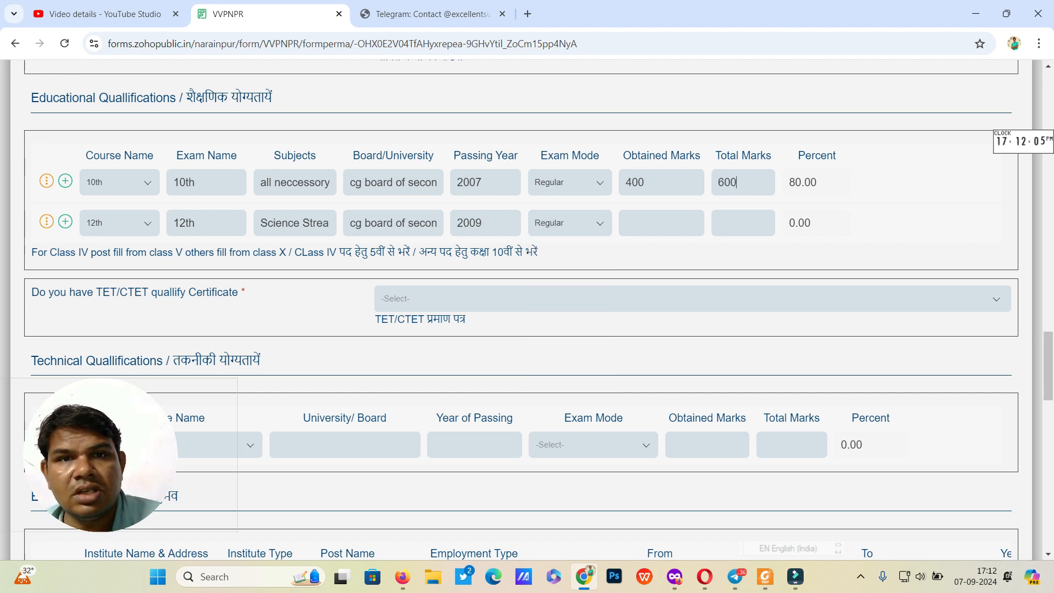
left_click(661, 223)
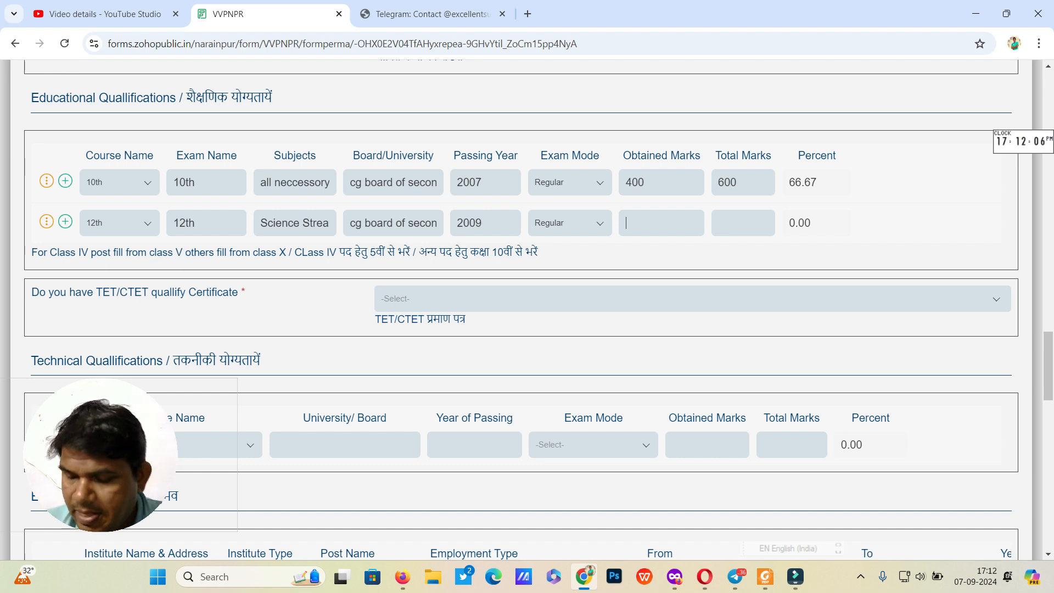
type("415")
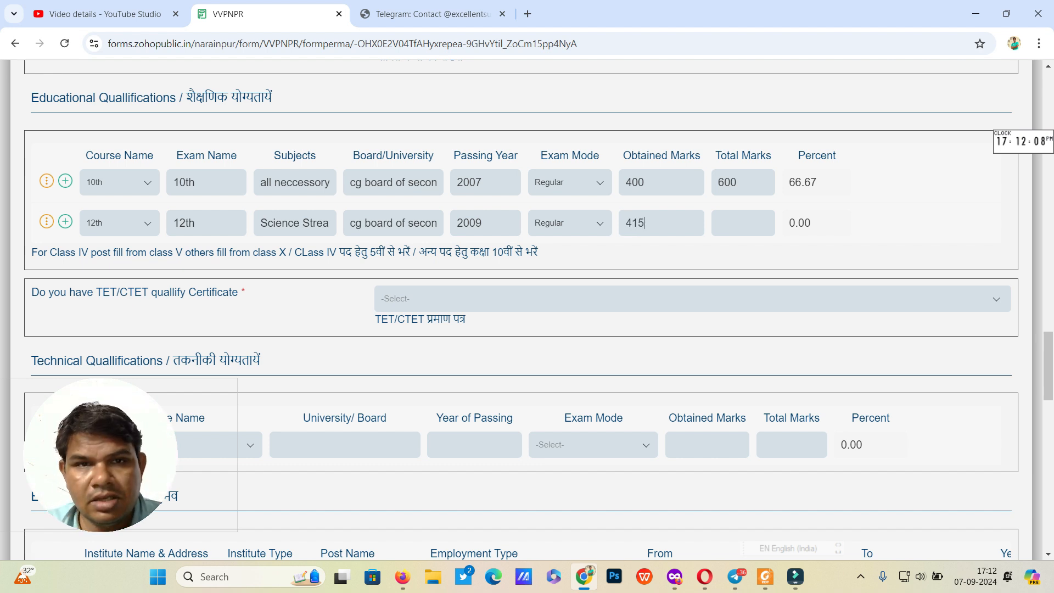
type("500")
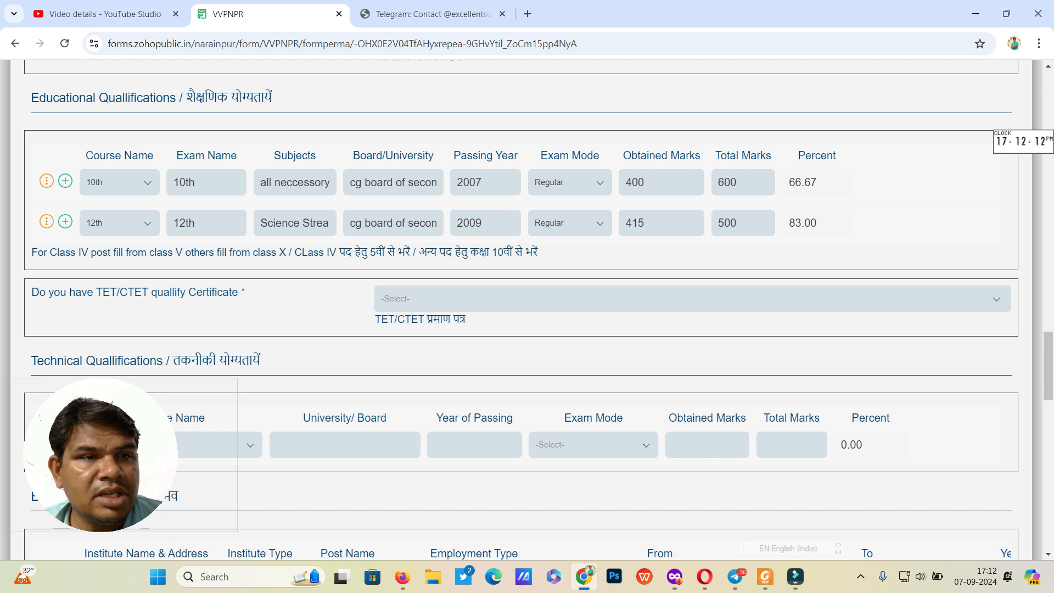
left_click(64, 221)
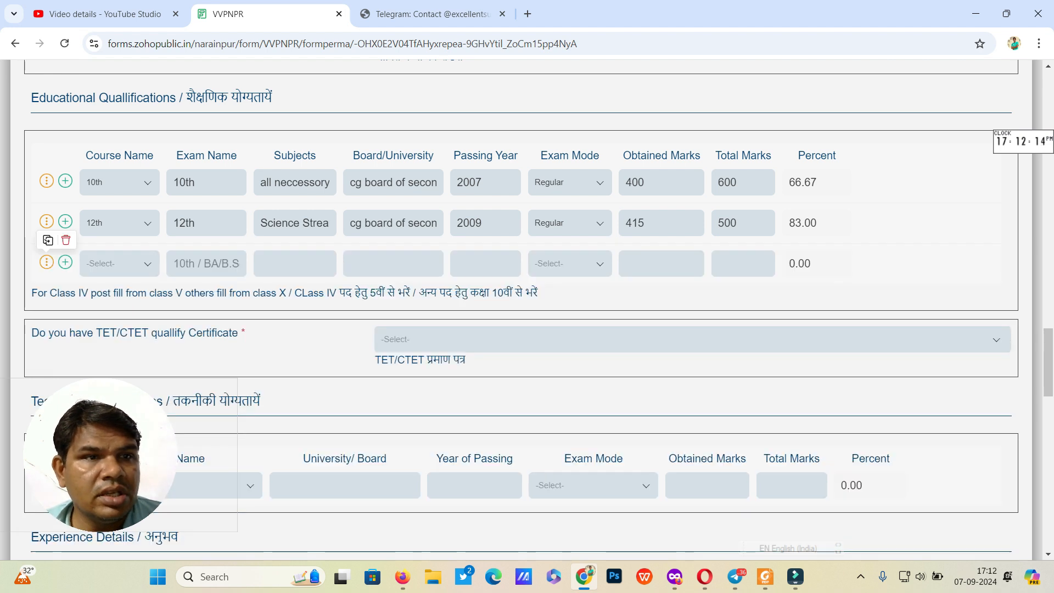
left_click(119, 263)
Step: Set the third row to Graduation, BSC (math), with Foundation, physics, chemistry and math subjects
scroll(114, 342, "down", 1)
left_click_drag(104, 431, 76, 94)
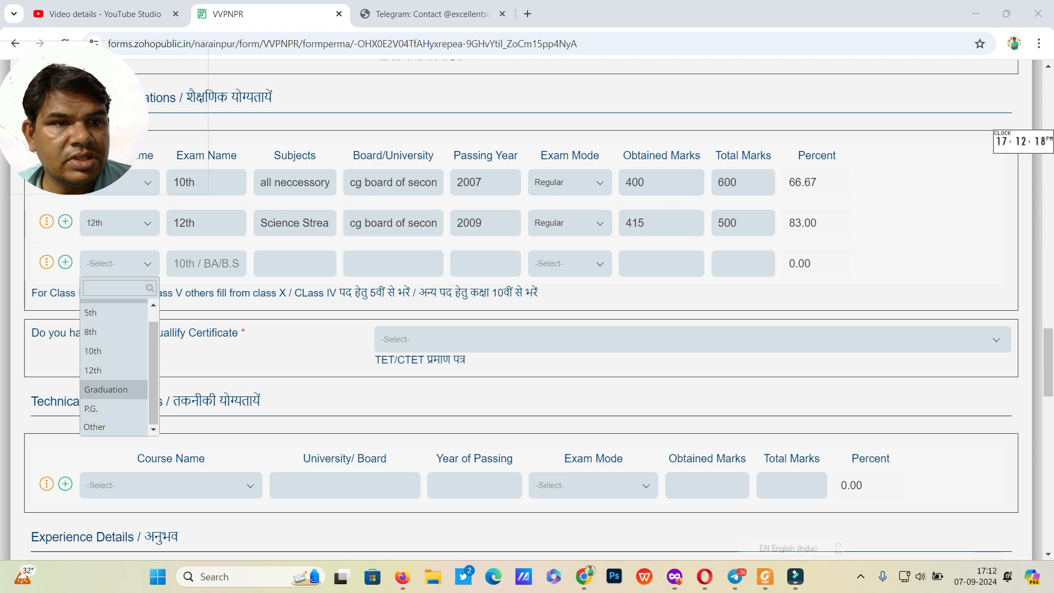
left_click(106, 390)
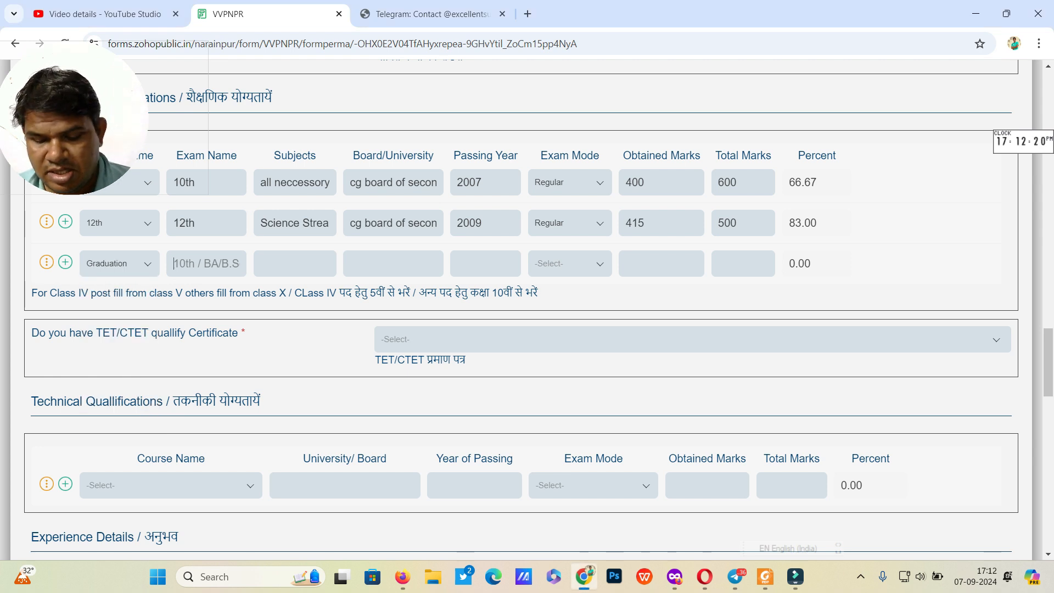
type("BSC (math)")
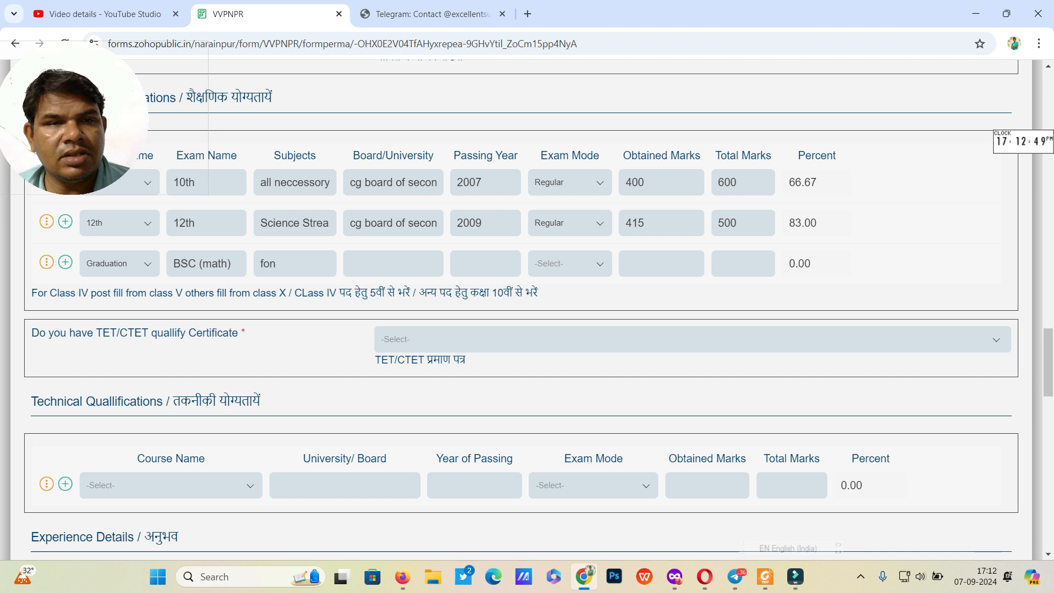
key("BackSpace")
key("BackSpace")
key("BackSpace")
type("Foun")
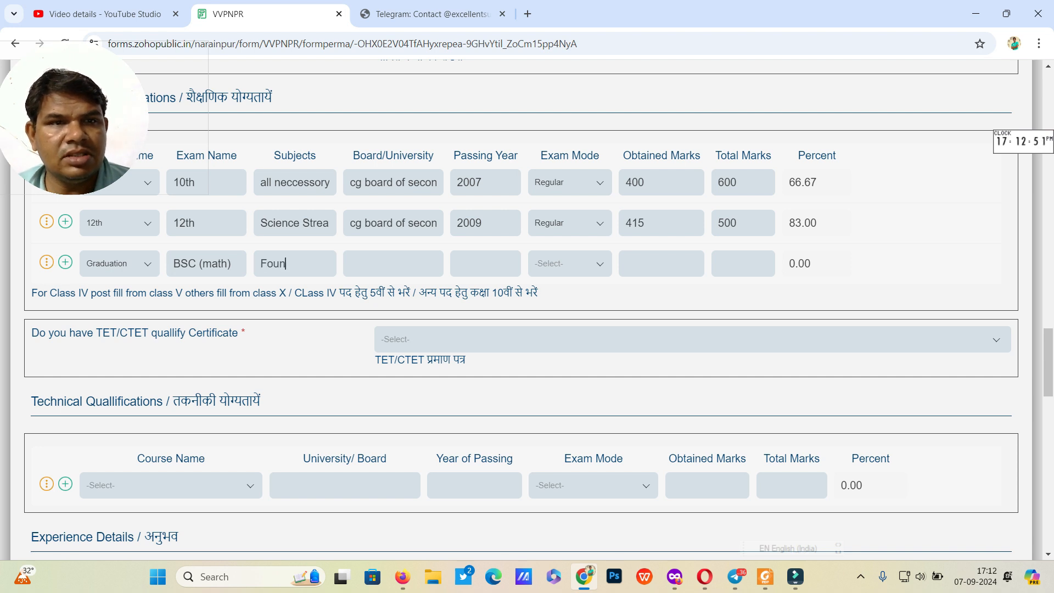
type("dation,")
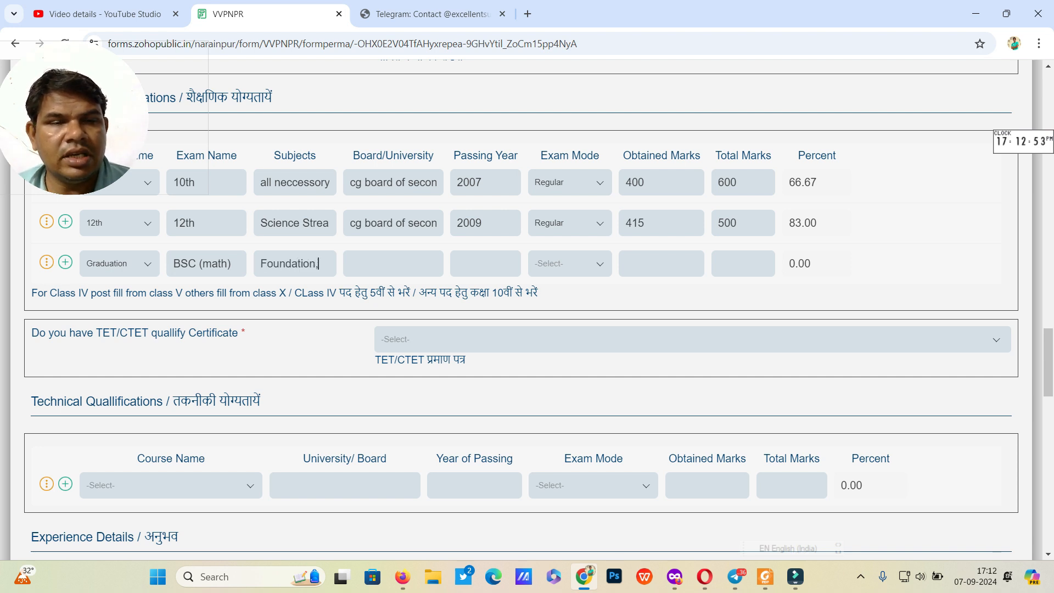
type(" physci")
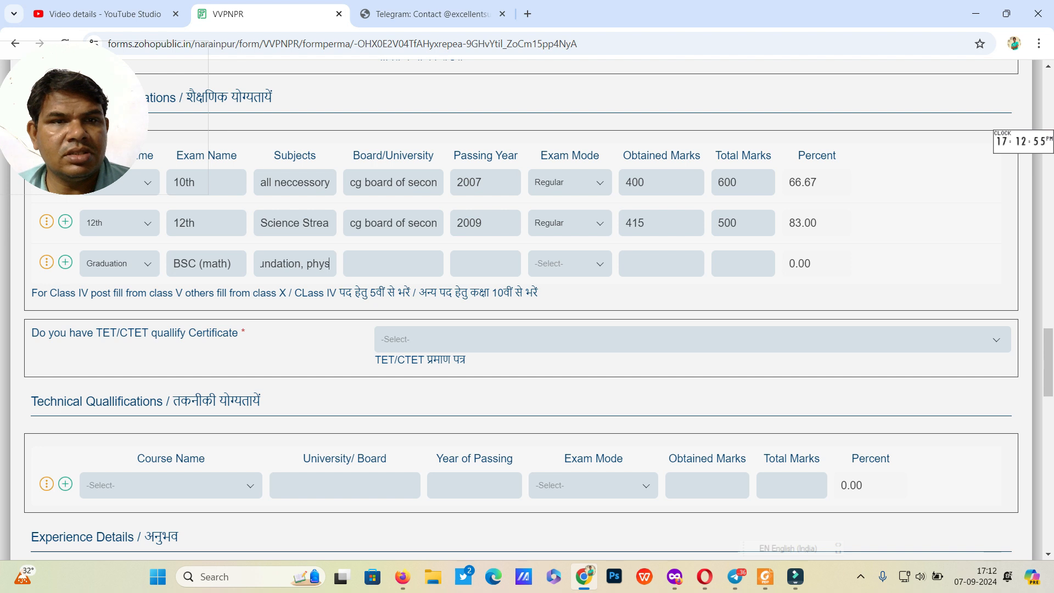
key("BackSpace")
type("s,chemistr")
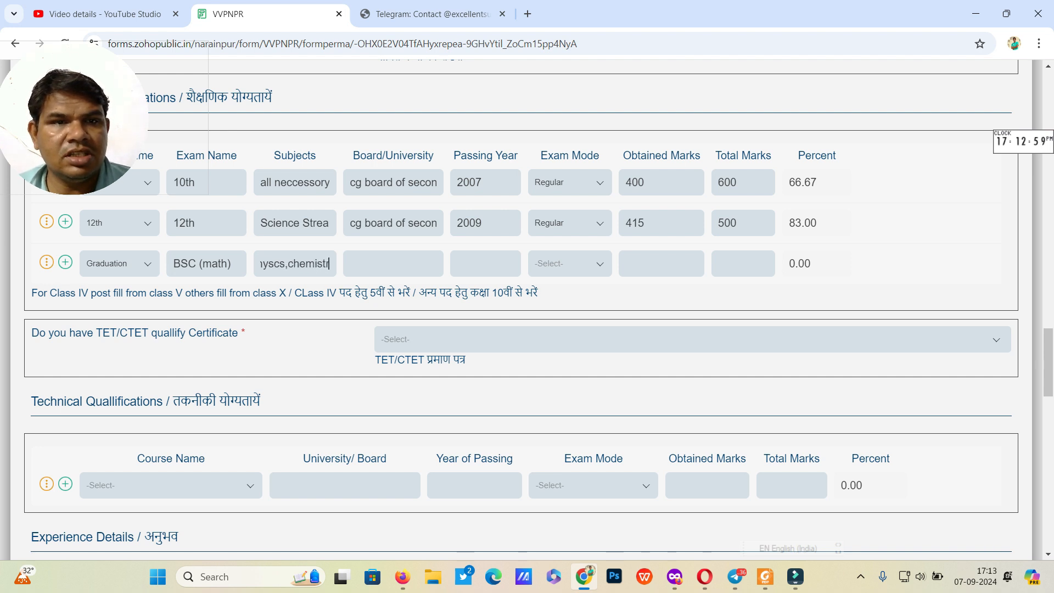
type("y,math")
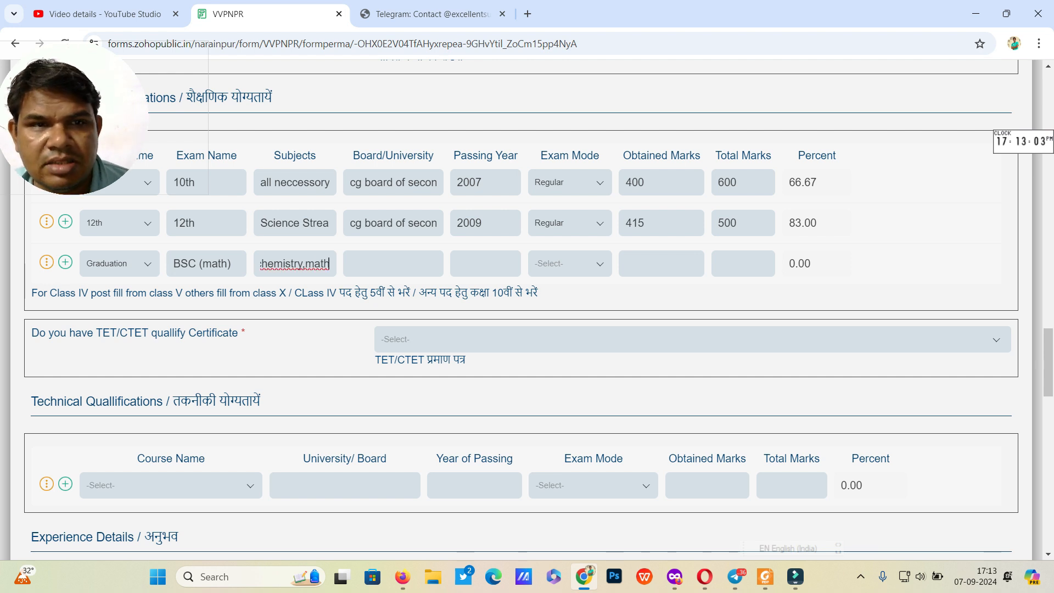
Step: Enter GGU bilaspur, 2012, Regular mode and 1200 of 1800 marks for graduation
key("Tab")
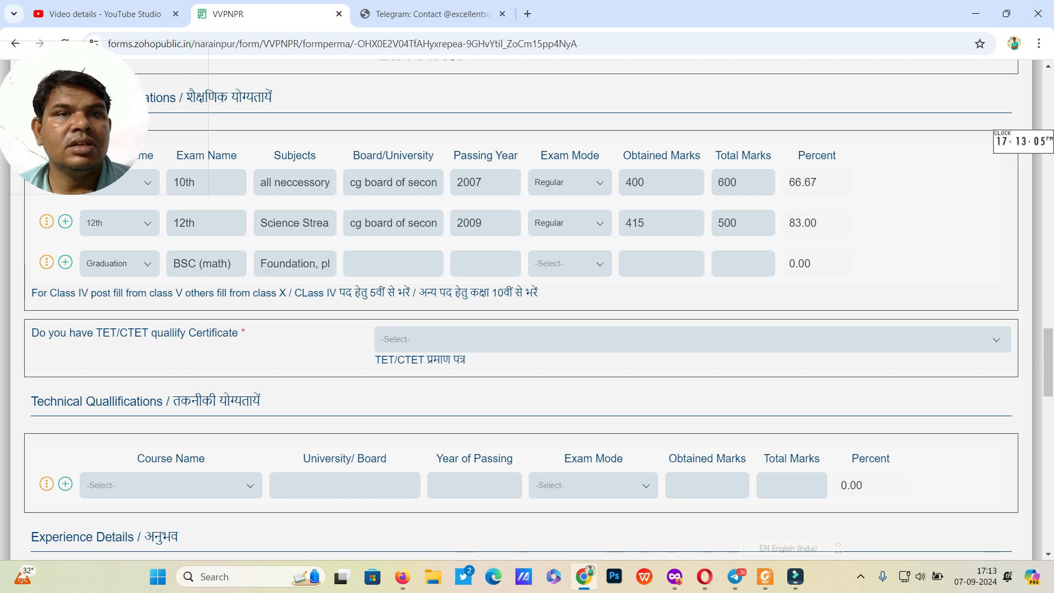
type("GGU bilaspur")
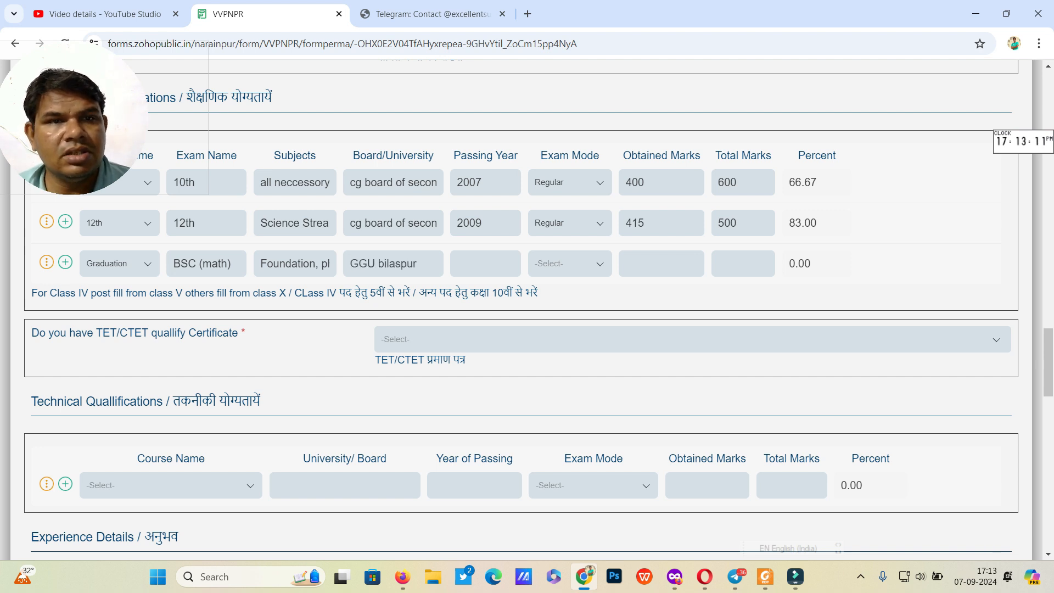
key("Tab")
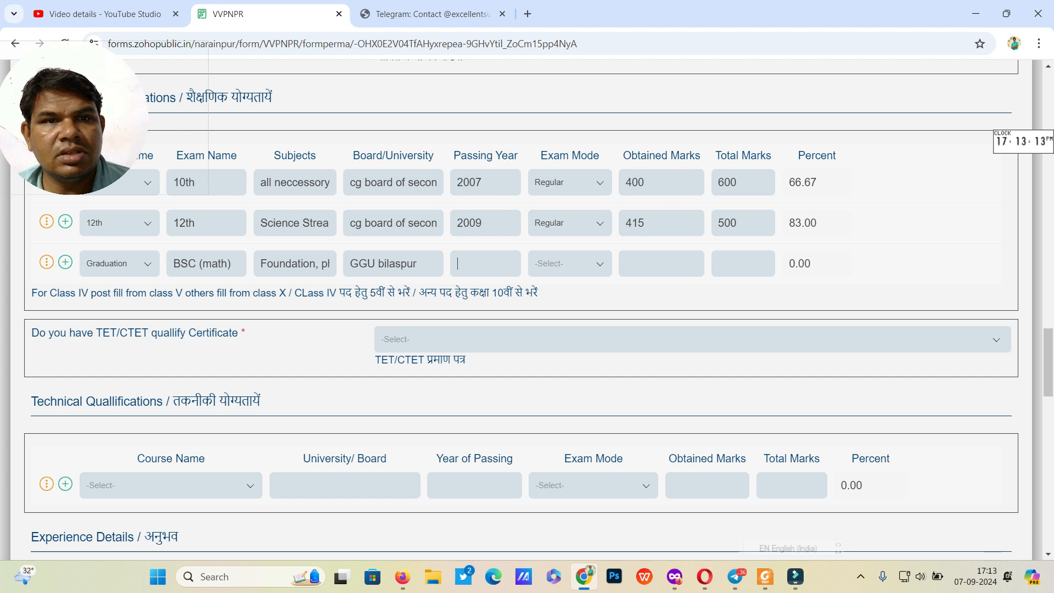
type("2012")
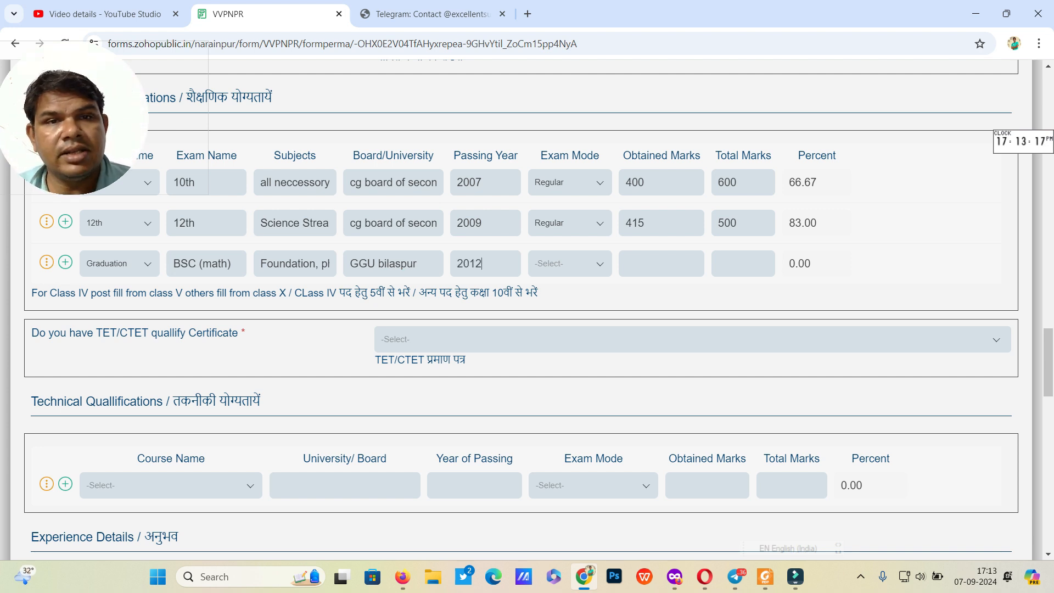
key("Tab")
key("Down")
key("Return")
key("Tab")
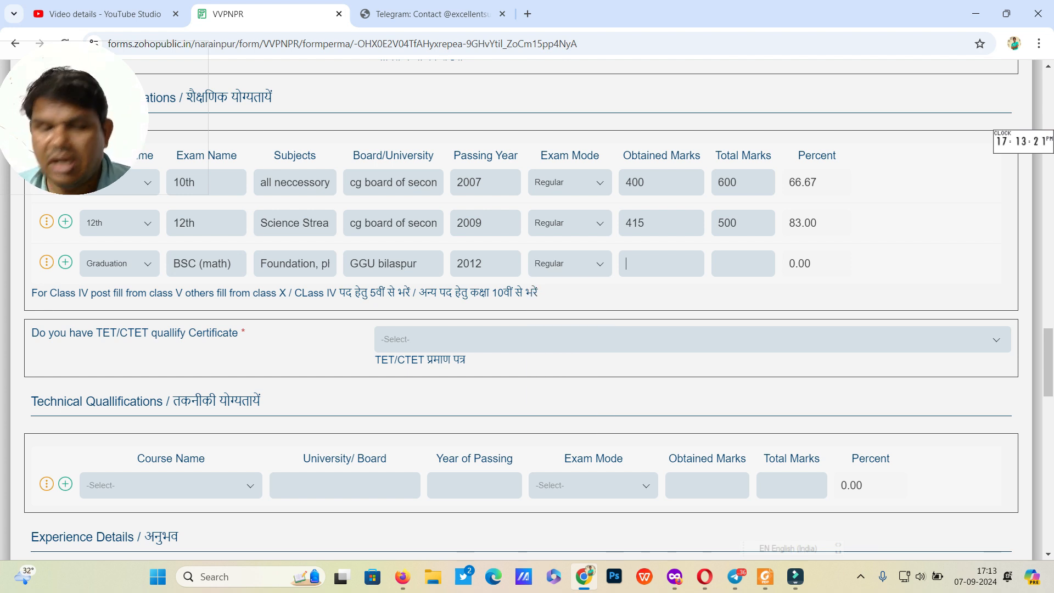
type("4")
key("BackSpace")
type("1200")
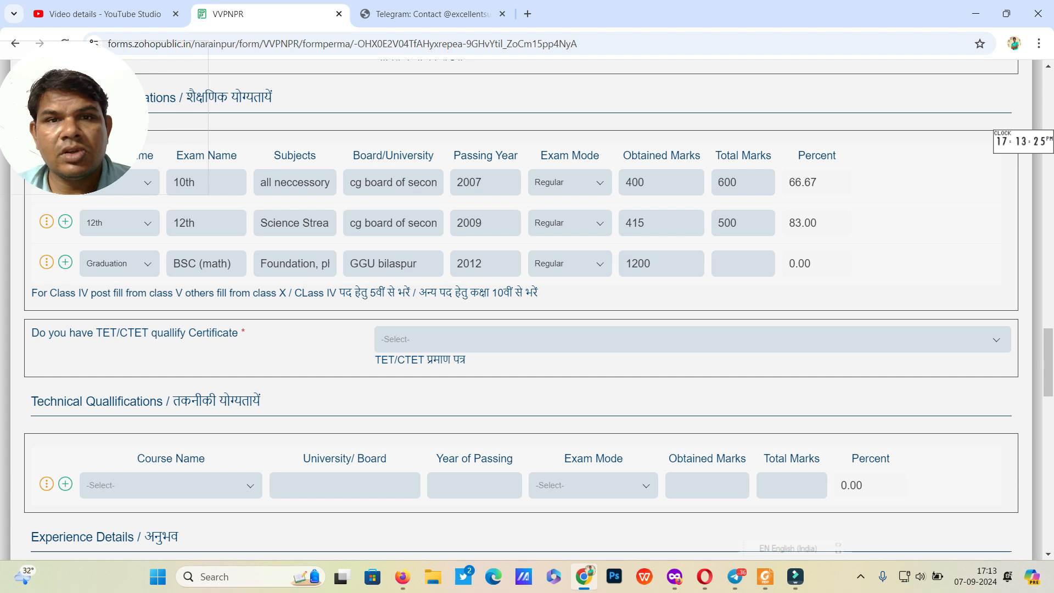
type("1800")
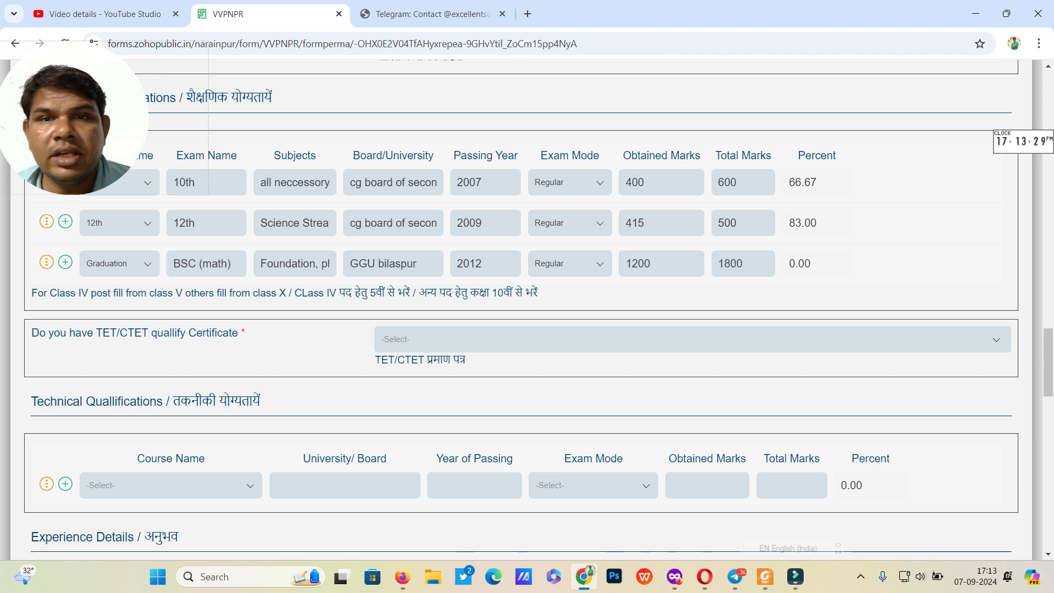
key("Tab")
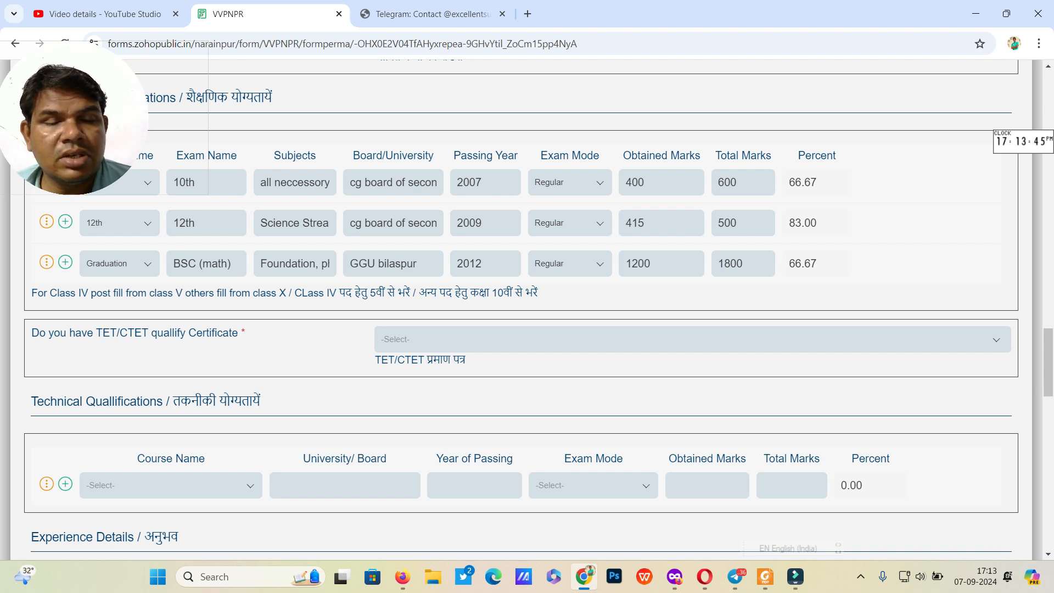
Step: Answer No to the TET/CTET certificate question and scroll down to Technical Qualifications and Experience Details
key("Return")
key("Down")
key("Down")
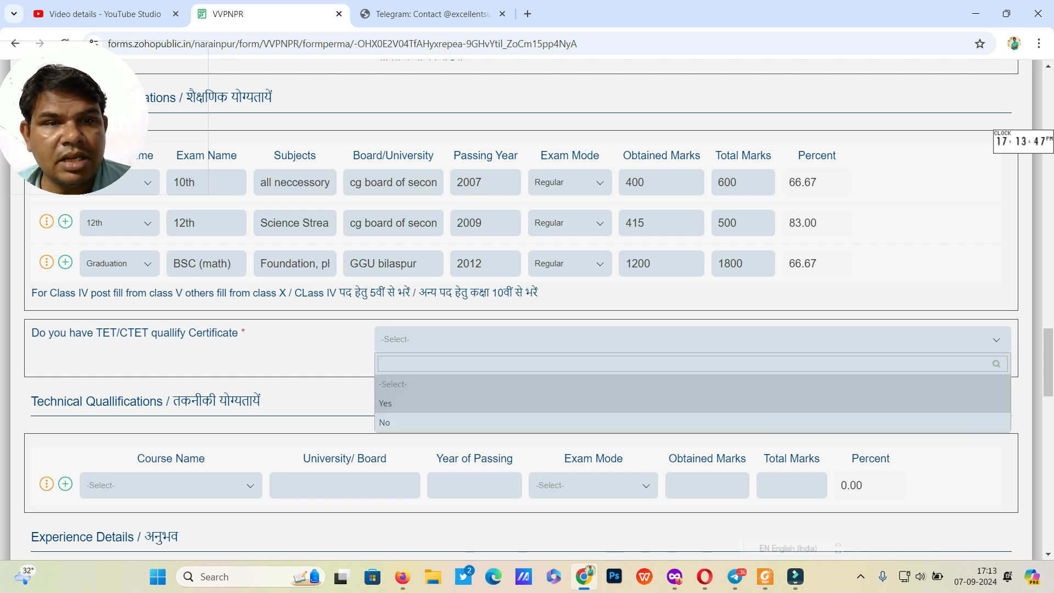
key("Return")
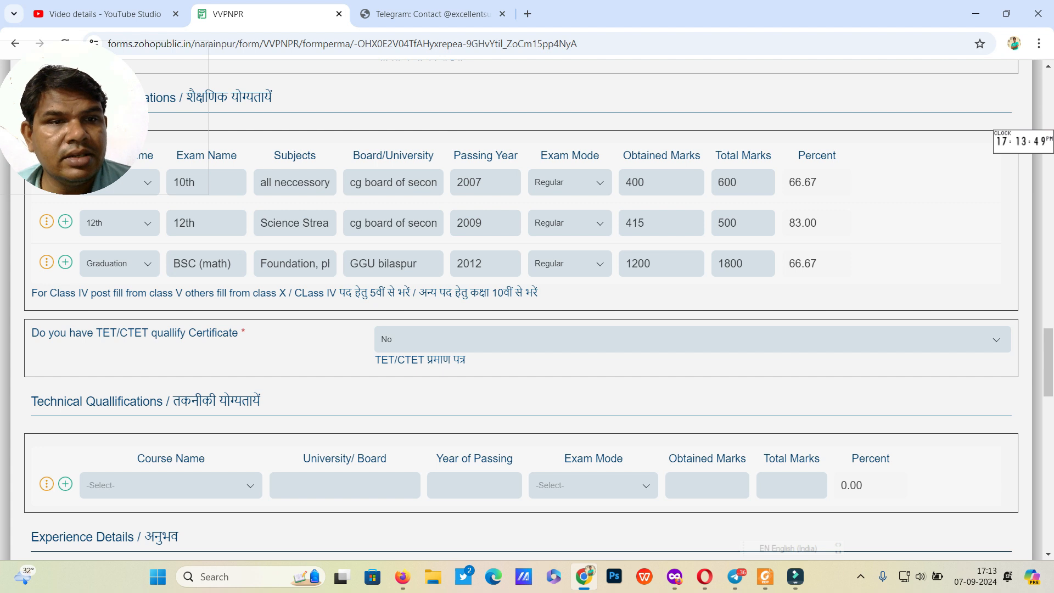
scroll(527, 308, "down", 1)
scroll(527, 307, "down", 1)
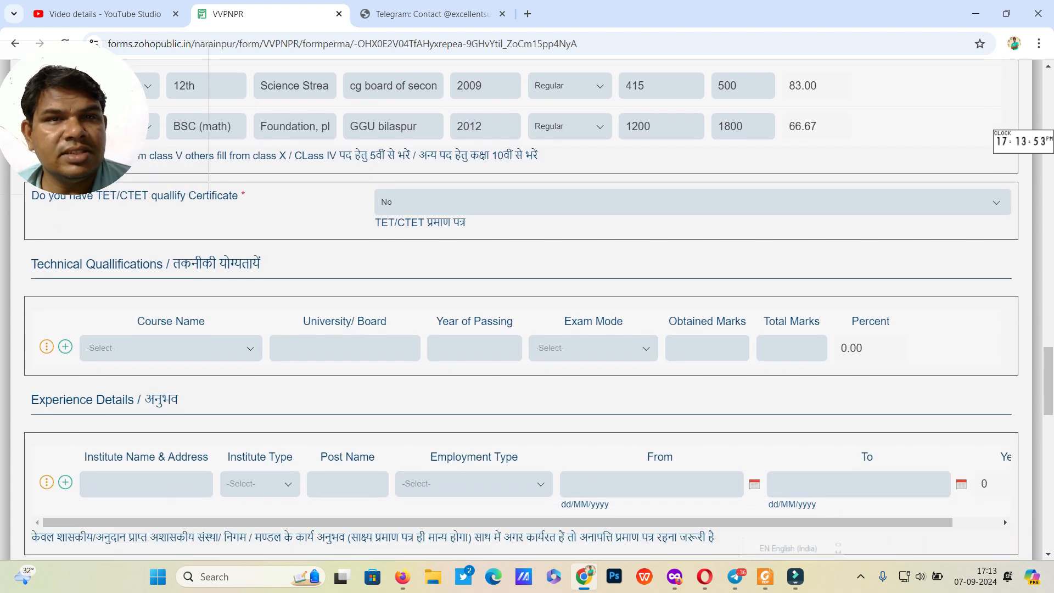
Step: Choose DCA as the course name, with institute cvru bilaspur and passing year 2021
left_click(171, 348)
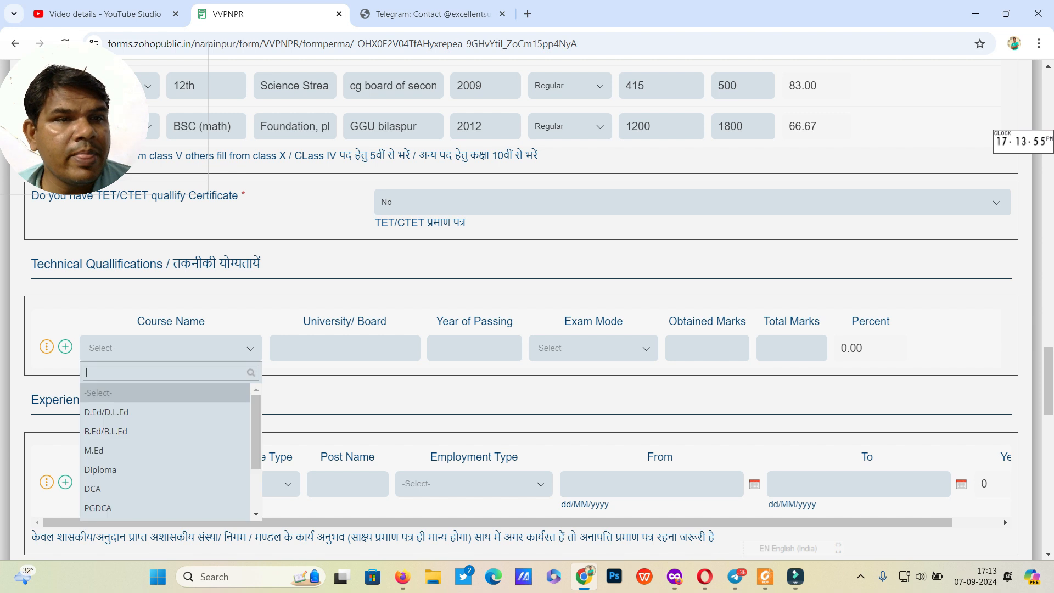
scroll(165, 464, "down", 2)
key("Down")
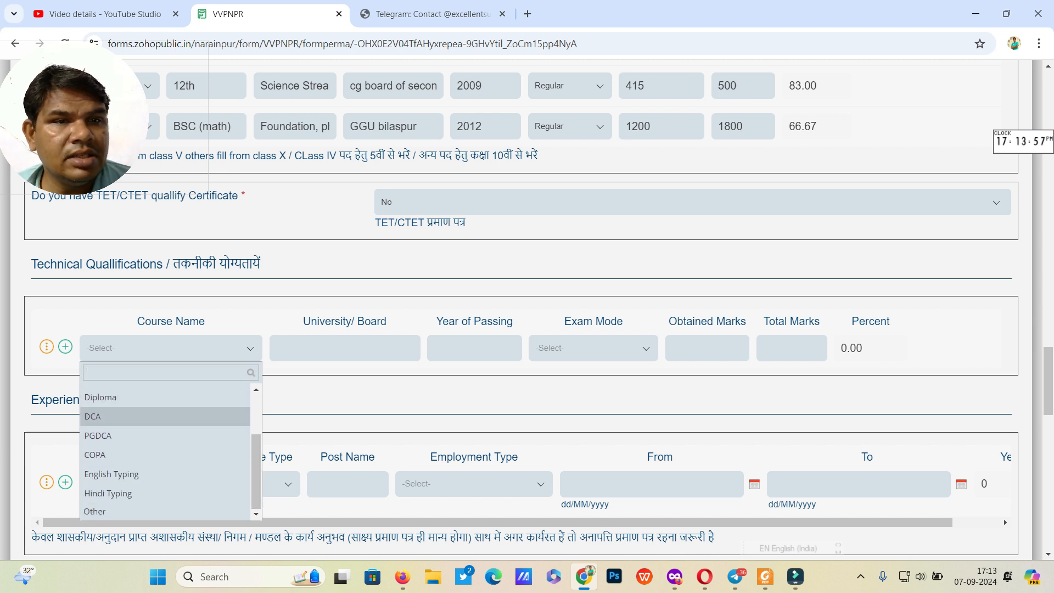
key("Return")
type("cvru")
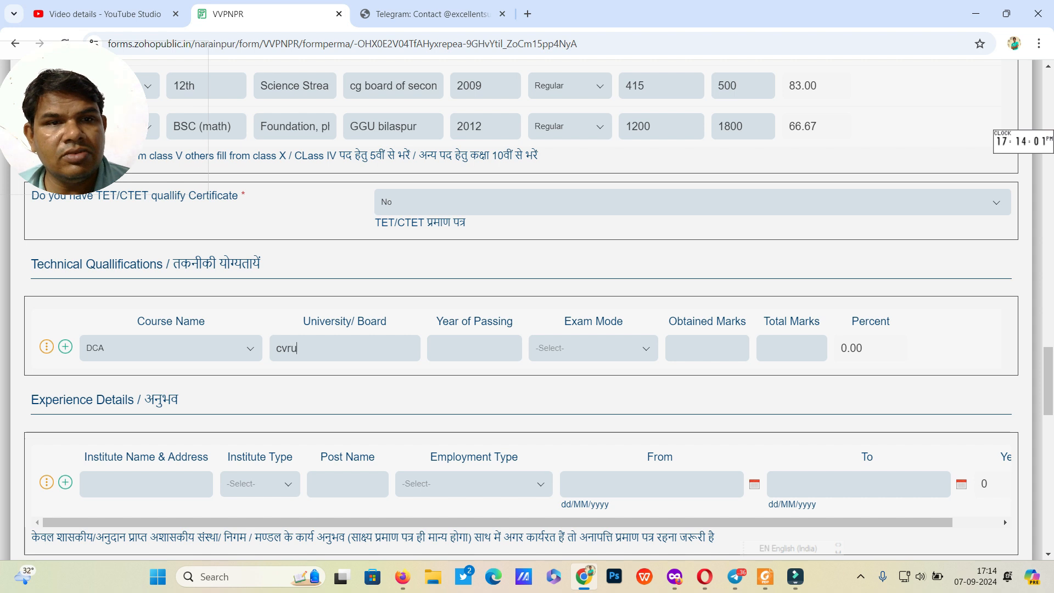
type(" bilaspur")
key("Tab")
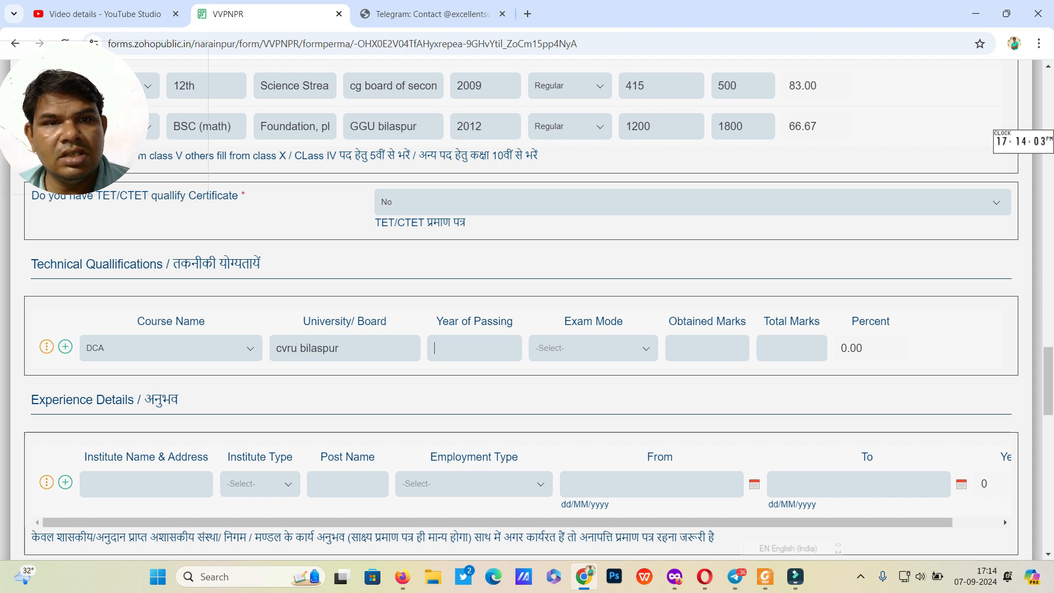
type("20")
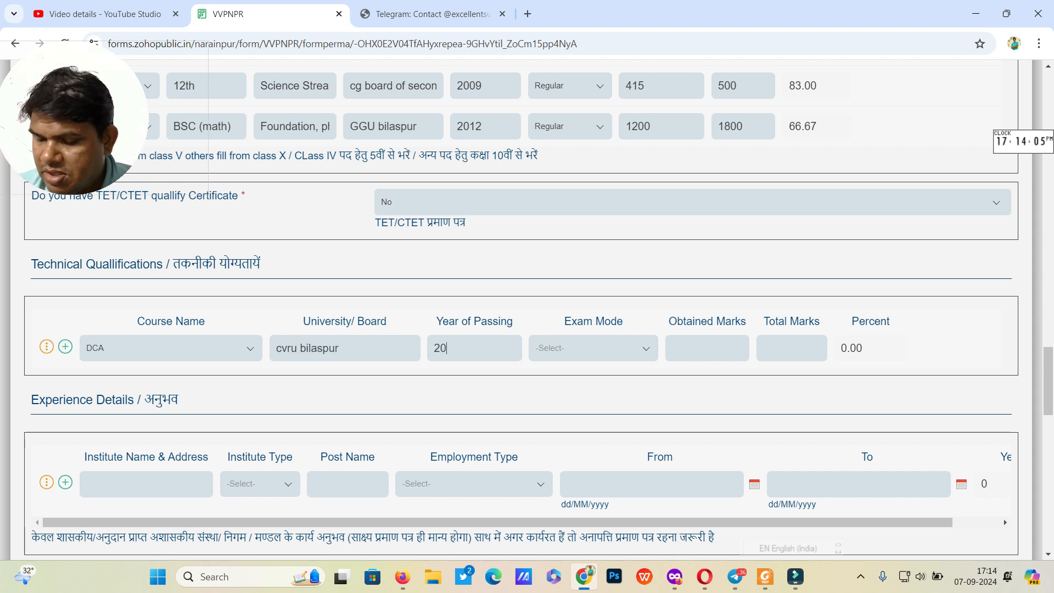
type("21")
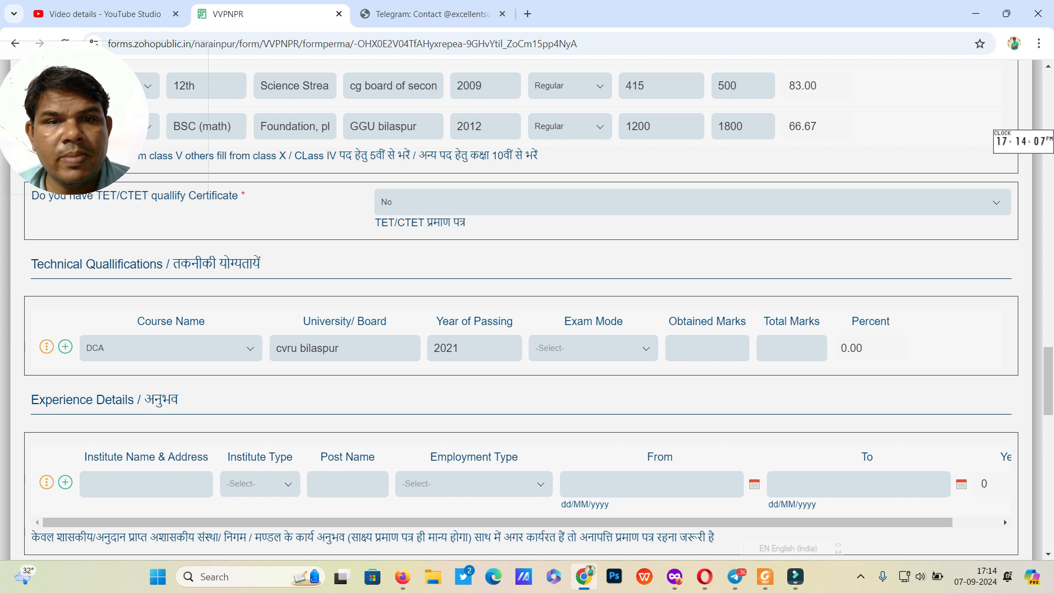
Step: Set the exam mode to Private and enter 512 obtained out of 750 total marks
key("Tab")
key("Down")
key("Down")
key("Return")
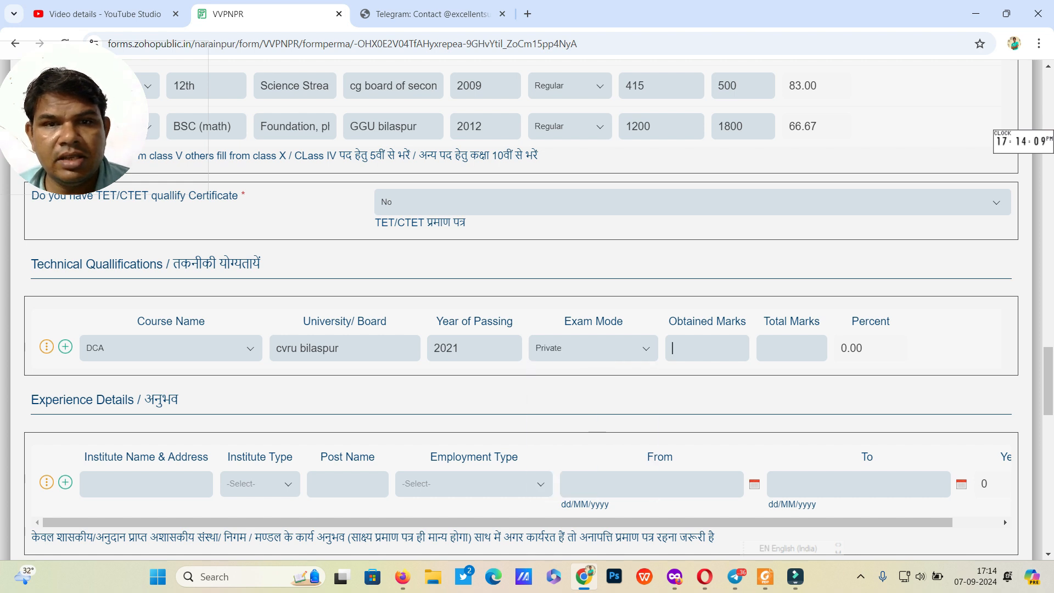
type("512")
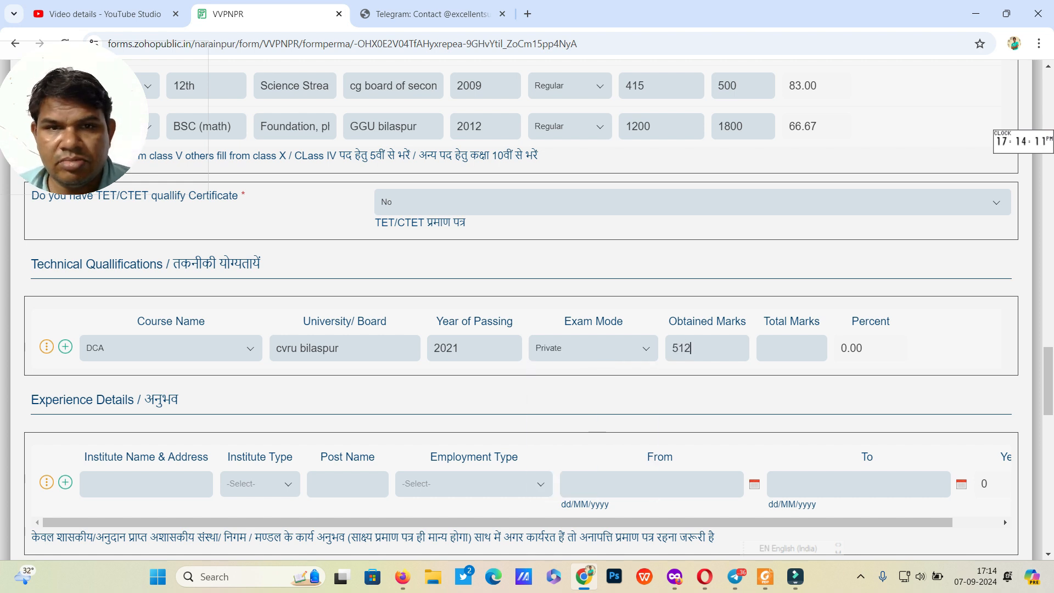
type("7500")
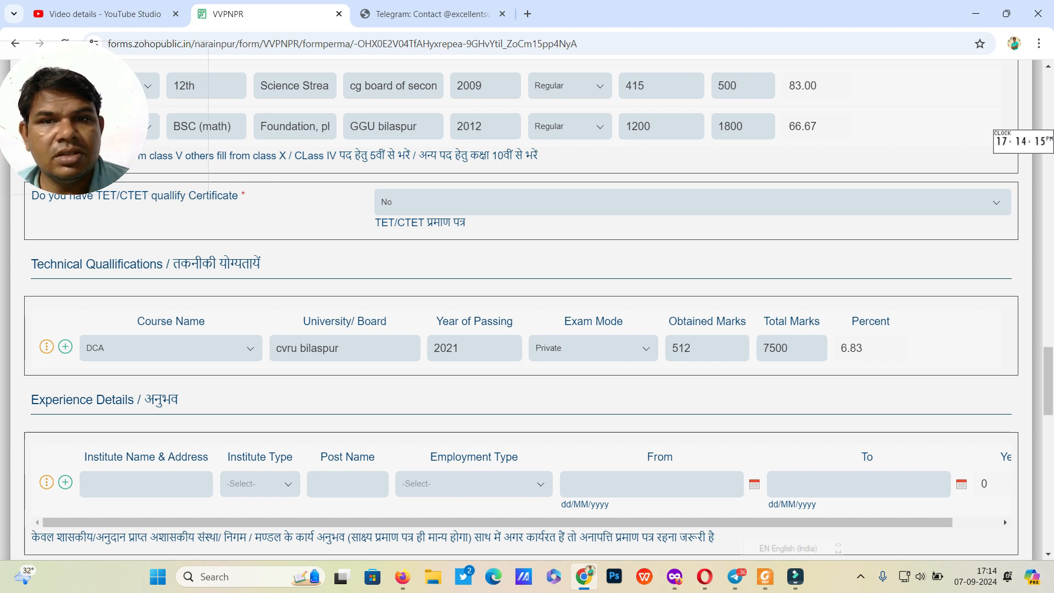
key("BackSpace")
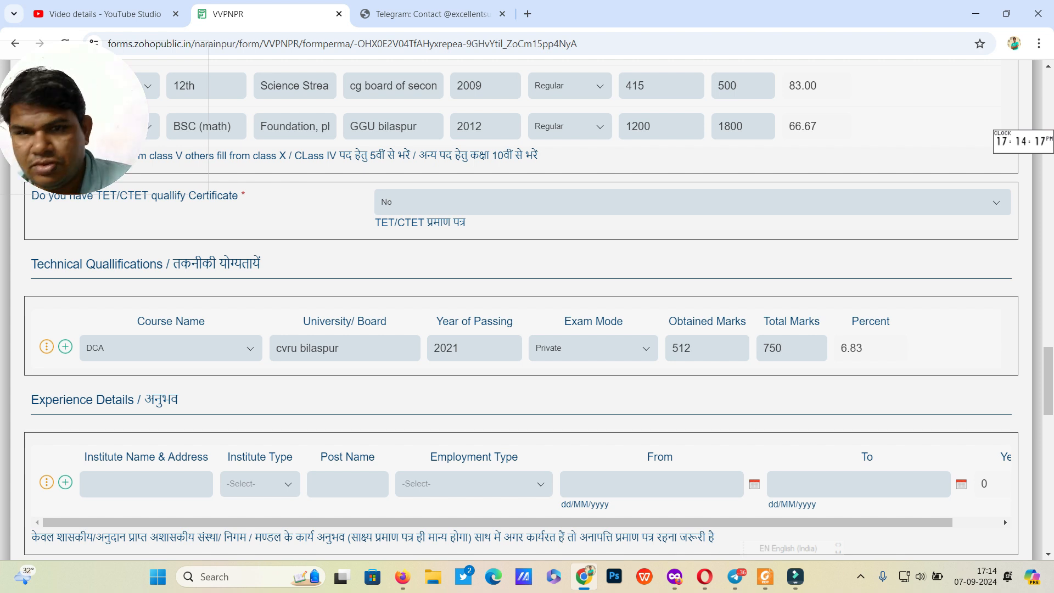
Step: Answer No to the court conviction question, after briefly switching it to Yes
scroll(1004, 450, "down", 1)
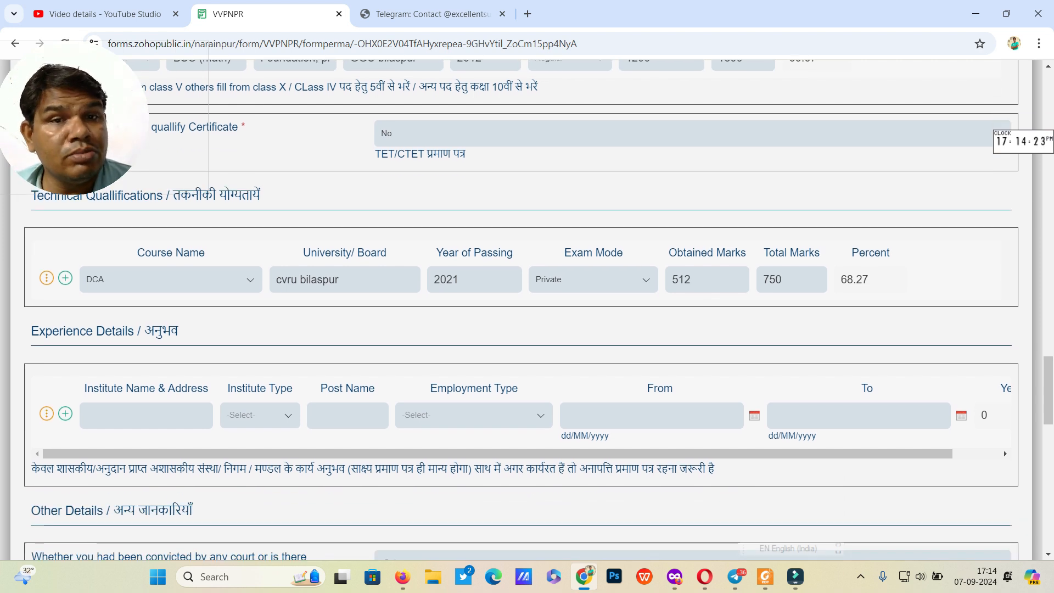
scroll(1004, 450, "down", 4)
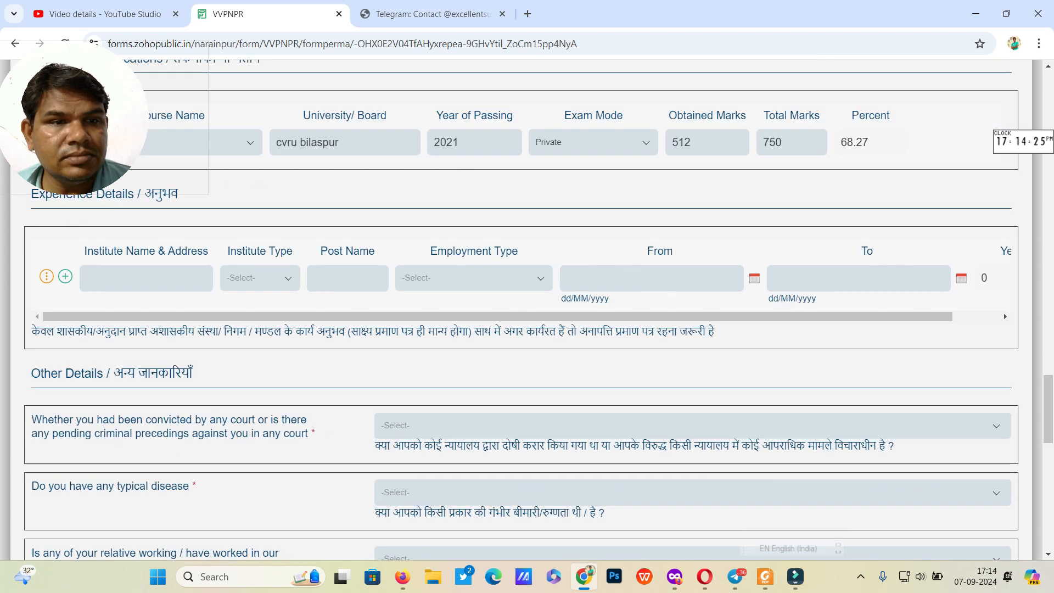
scroll(539, 316, "up", 1)
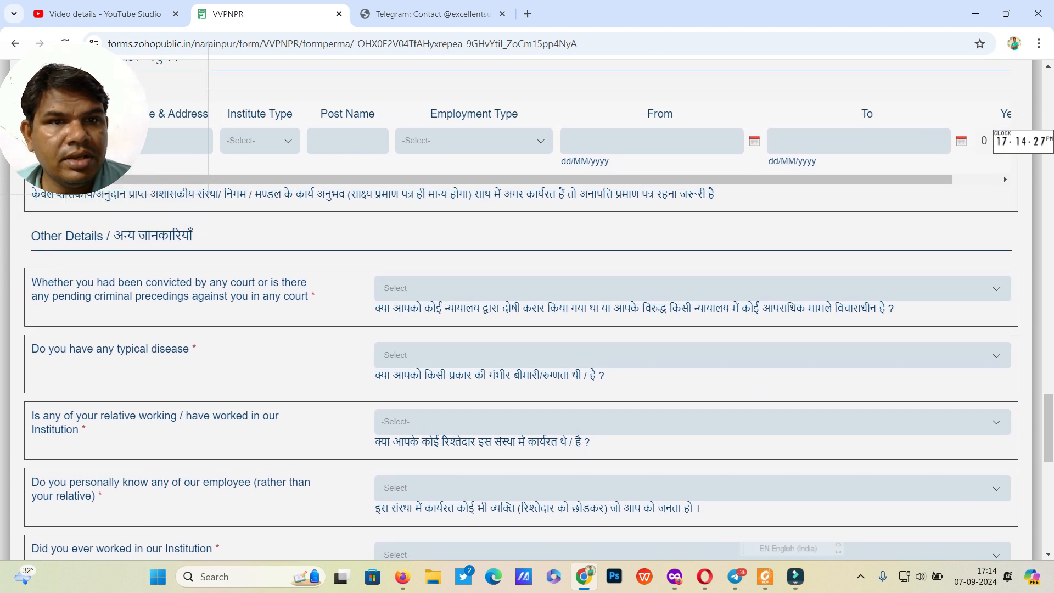
left_click(692, 288)
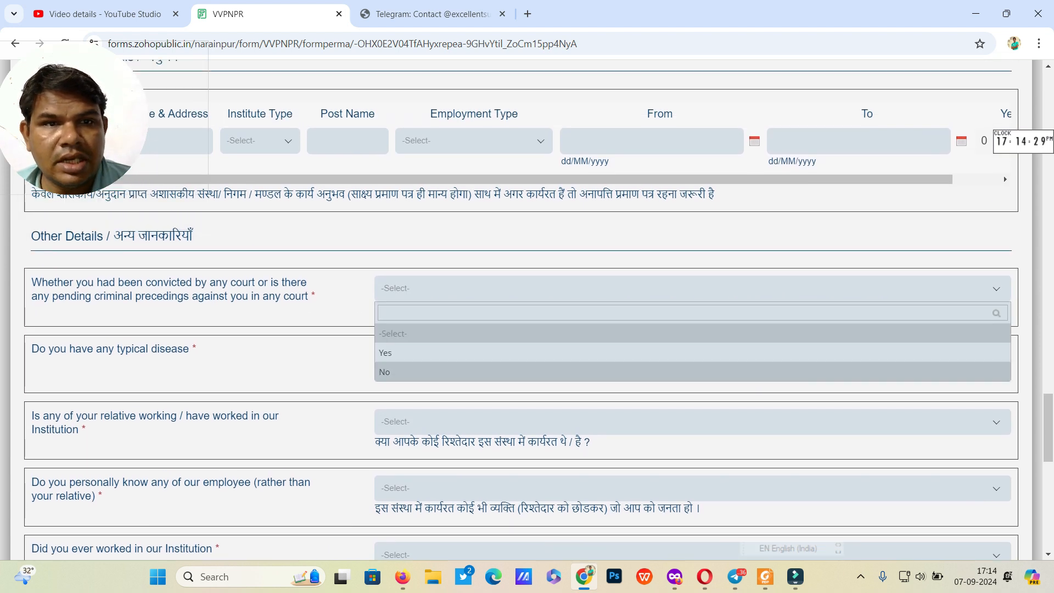
left_click(692, 371)
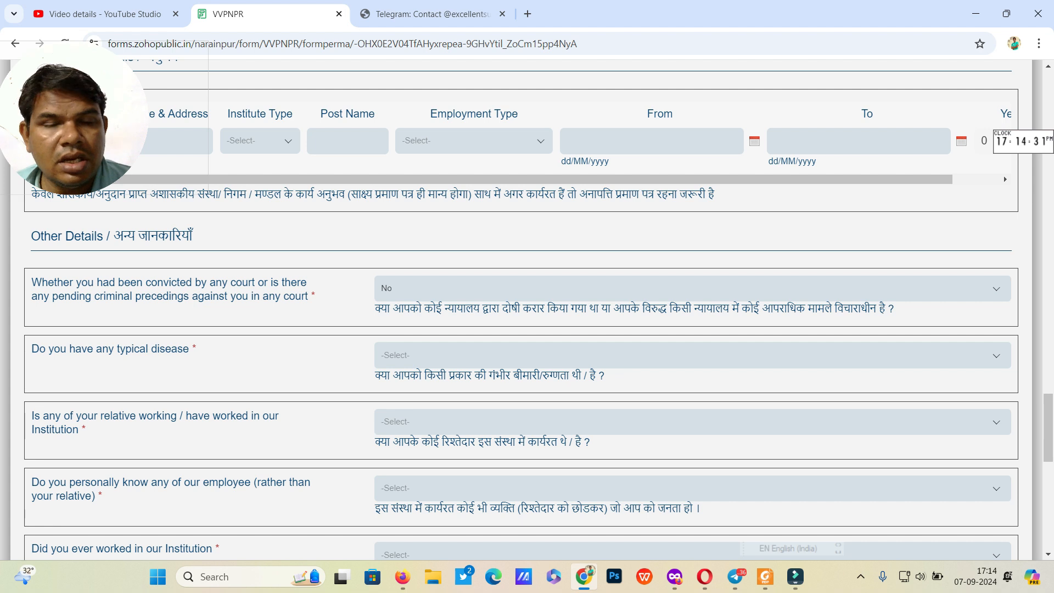
left_click(693, 288)
left_click(693, 352)
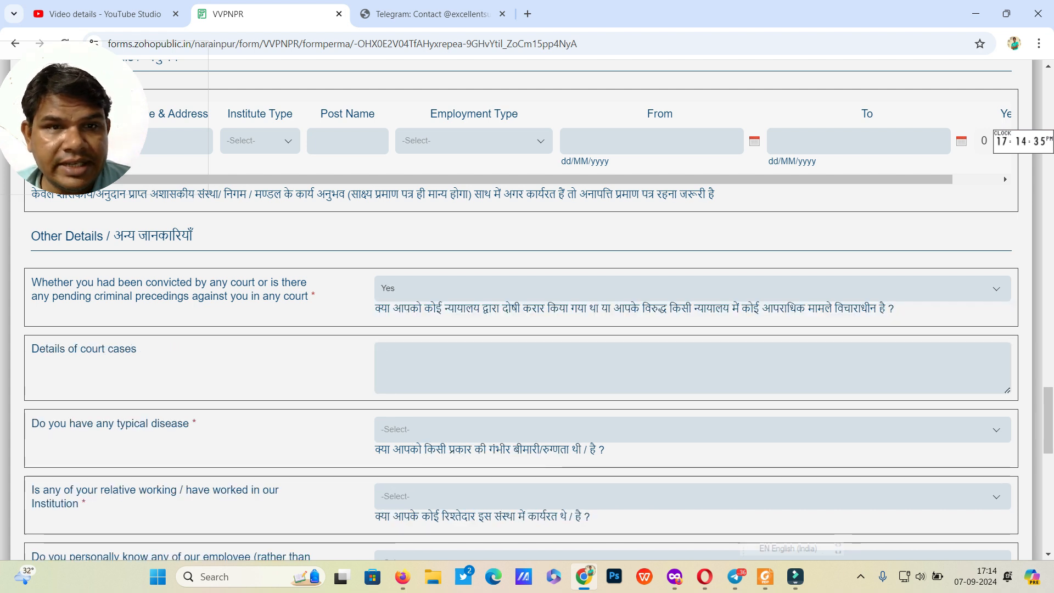
left_click(693, 368)
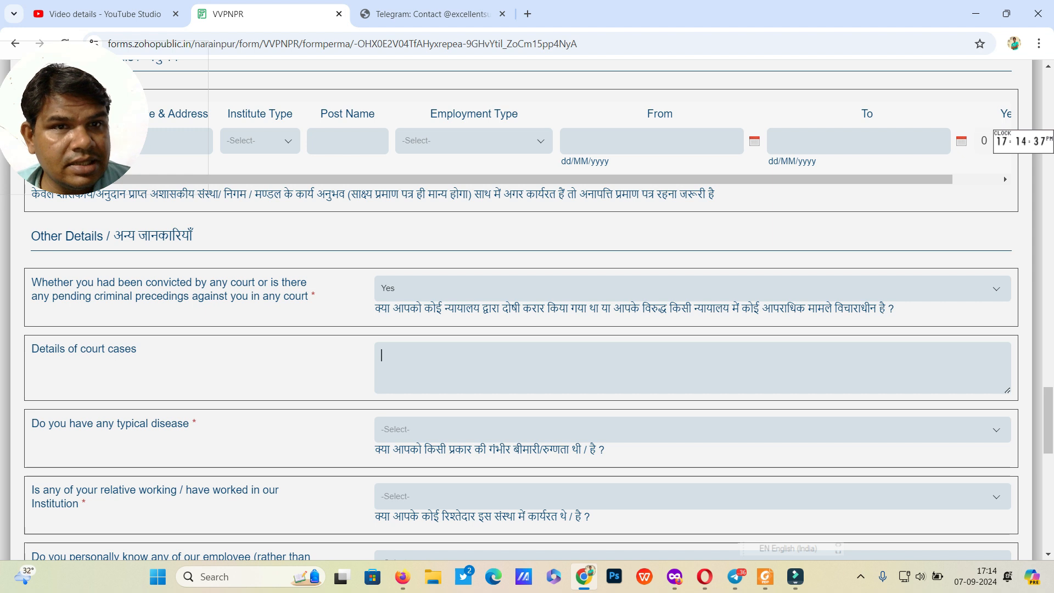
left_click(692, 288)
key("Down")
key("Return")
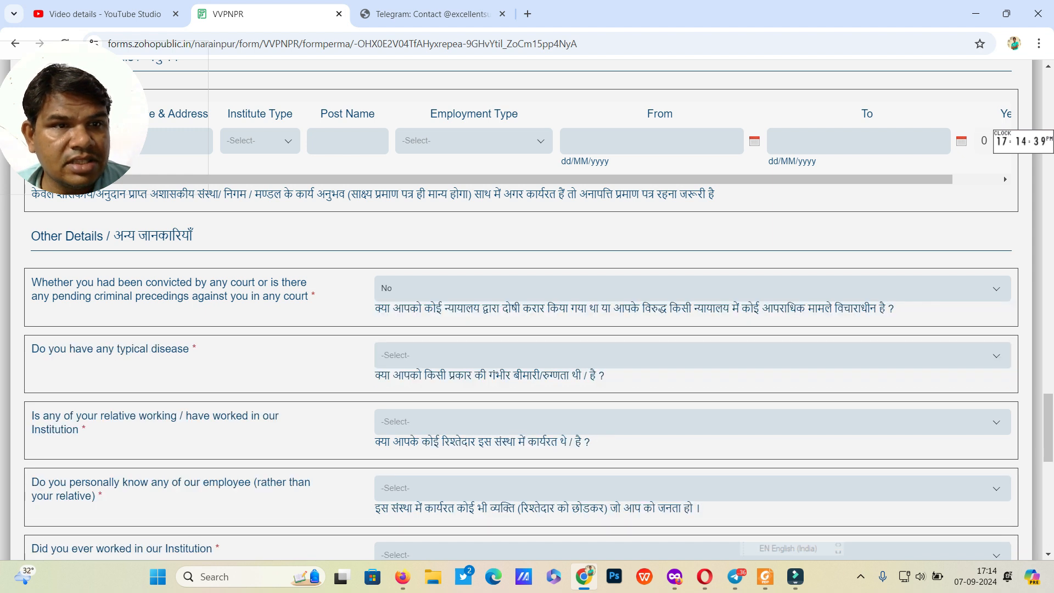
Step: Answer No to the typical disease, relative working here, knowing an employee and past employment questions
left_click(692, 356)
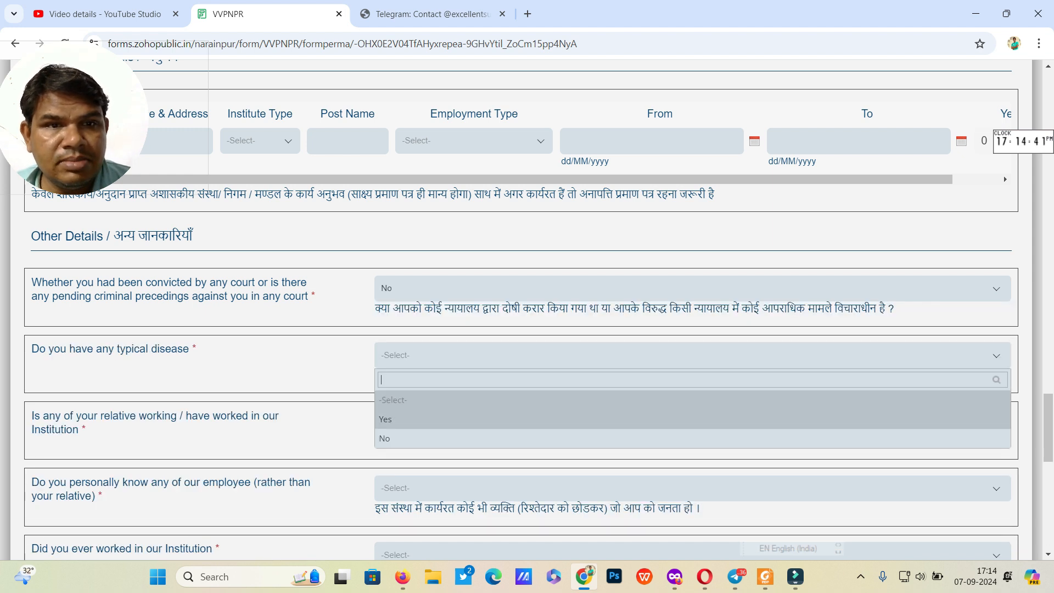
left_click(692, 439)
left_click(692, 422)
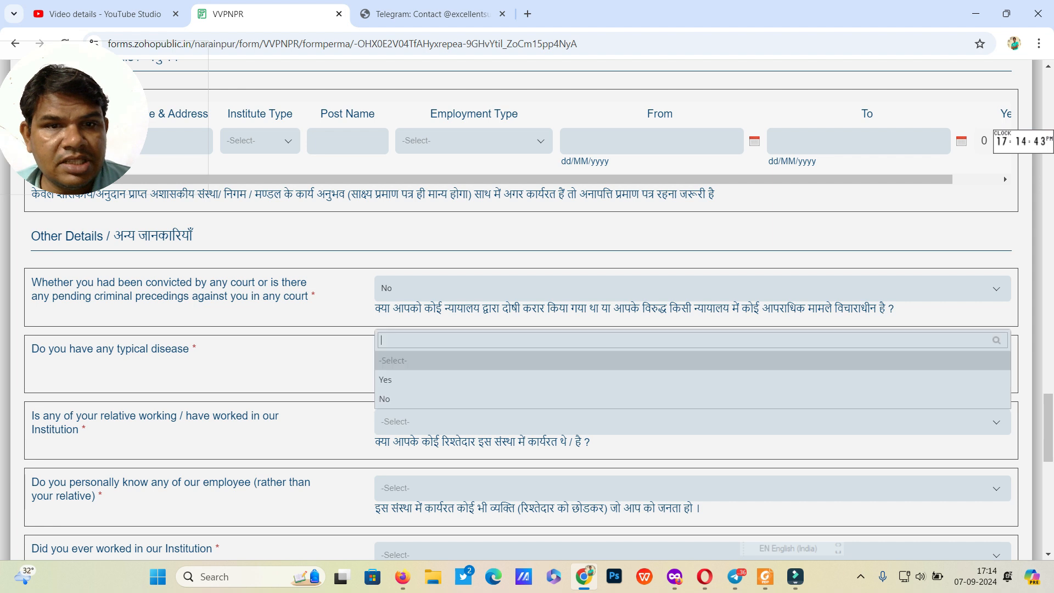
left_click(693, 399)
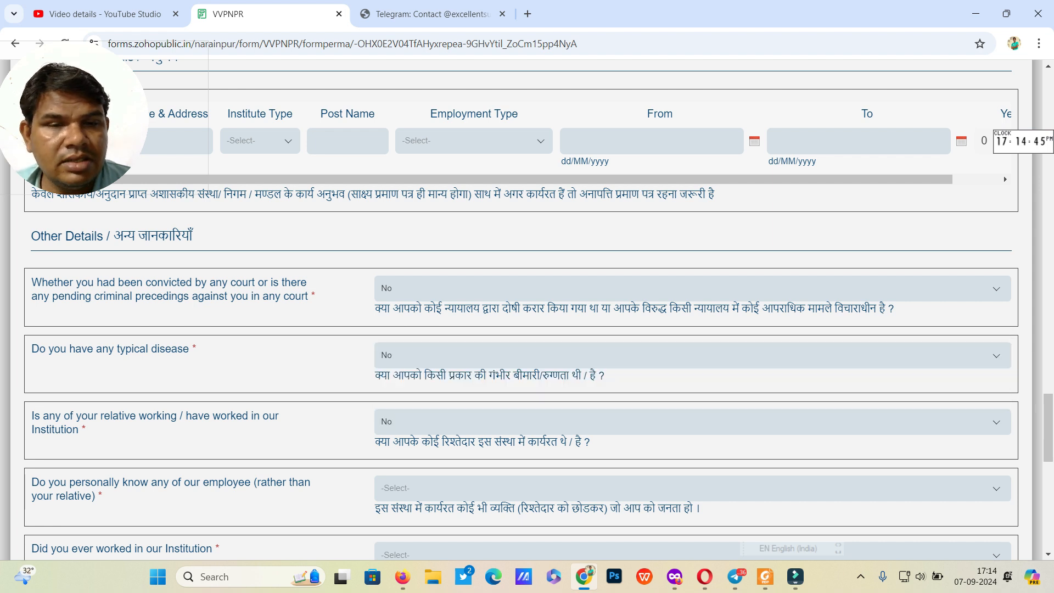
scroll(527, 308, "down", 2)
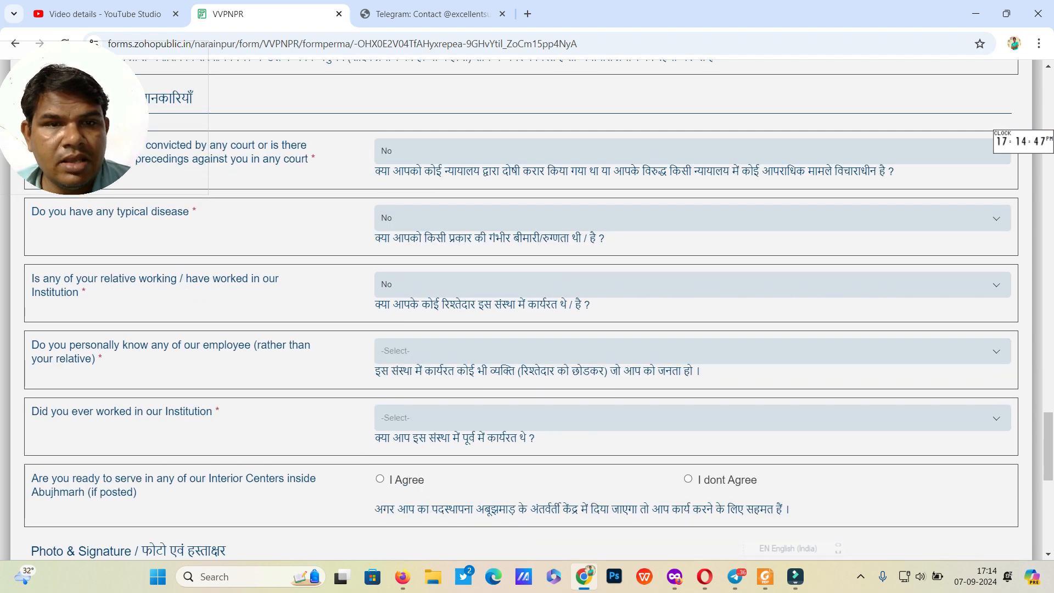
left_click(692, 352)
left_click(692, 434)
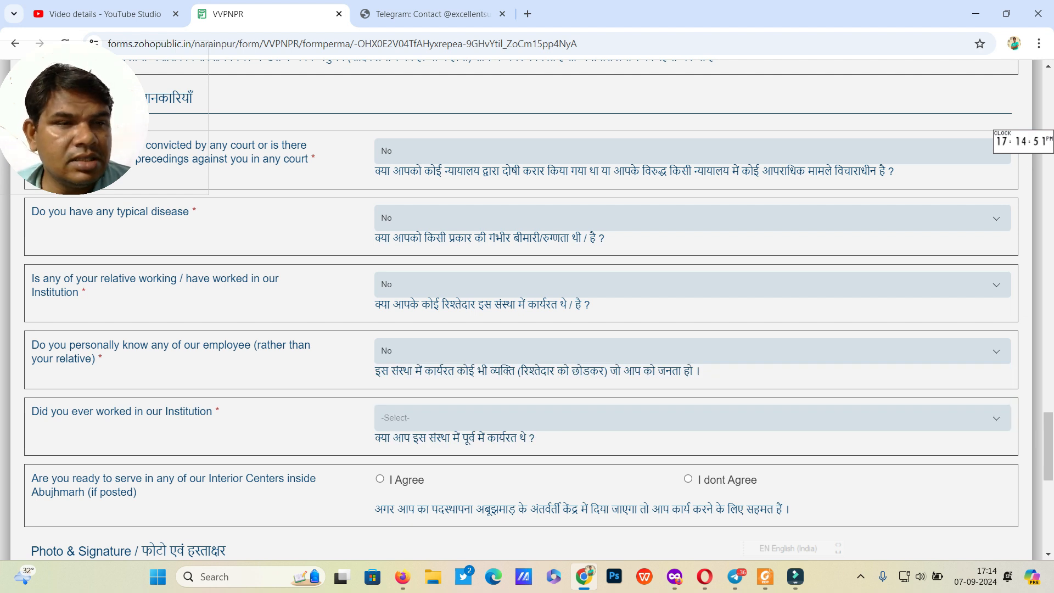
left_click(692, 418)
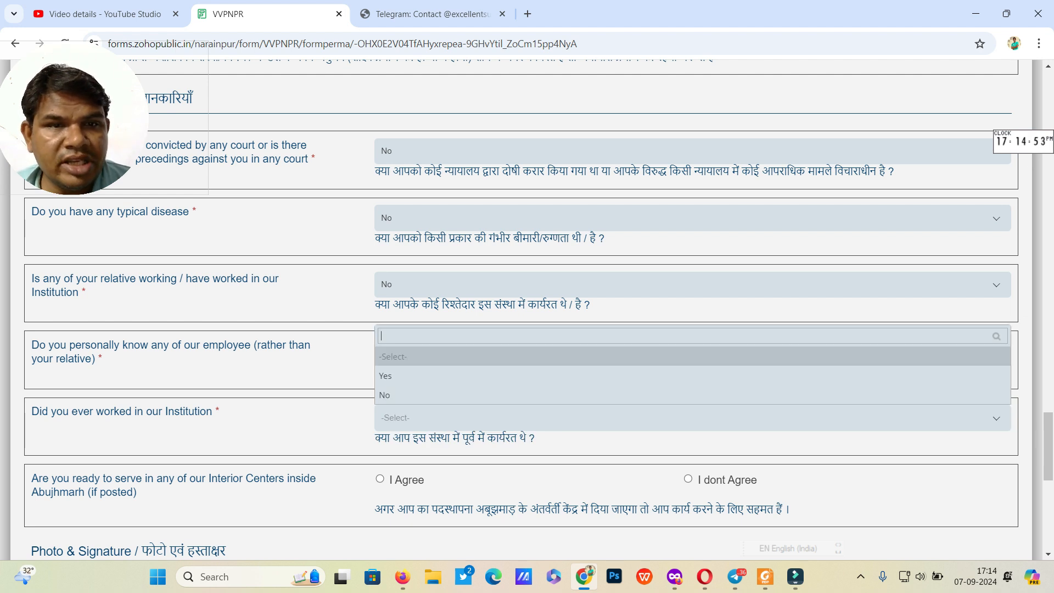
left_click(693, 395)
Step: Select I Agree for serving in the Abujhmarh interior centers
scroll(527, 307, "down", 2)
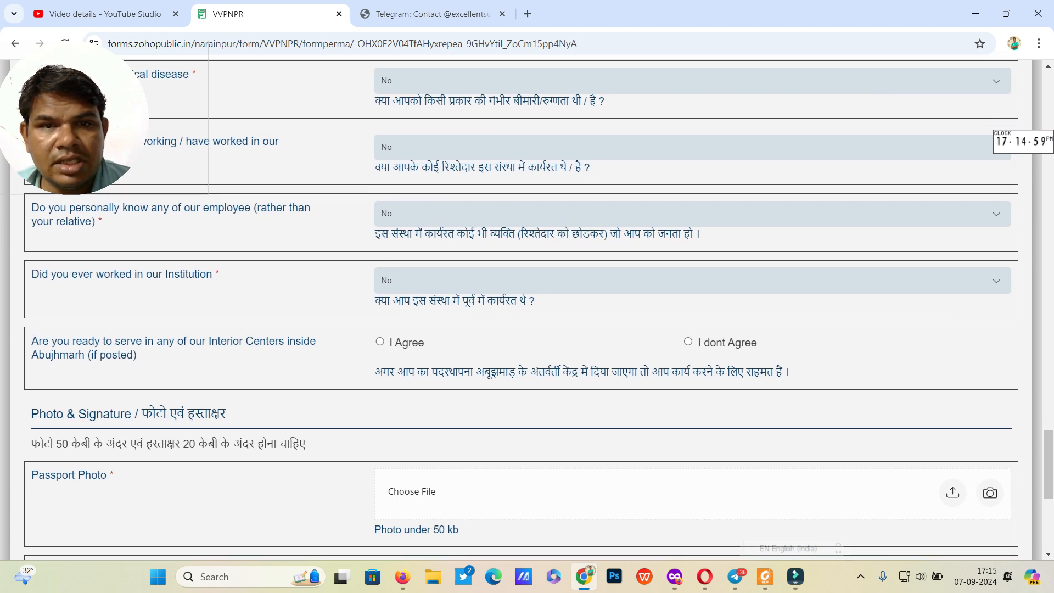
left_click(688, 342)
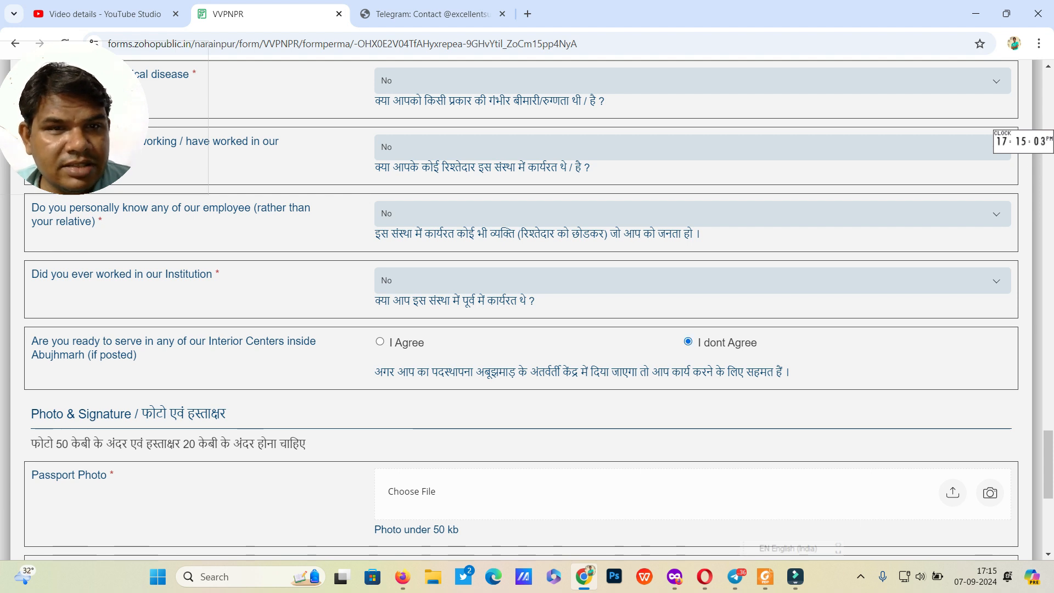
left_click(380, 342)
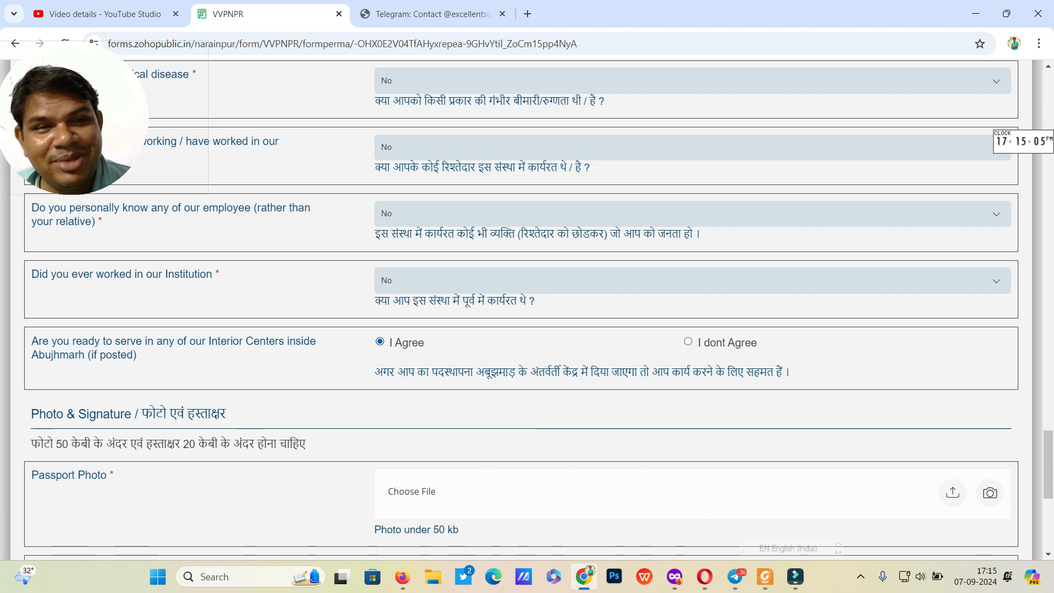
scroll(521, 310, "down", 1)
scroll(521, 310, "down", 1)
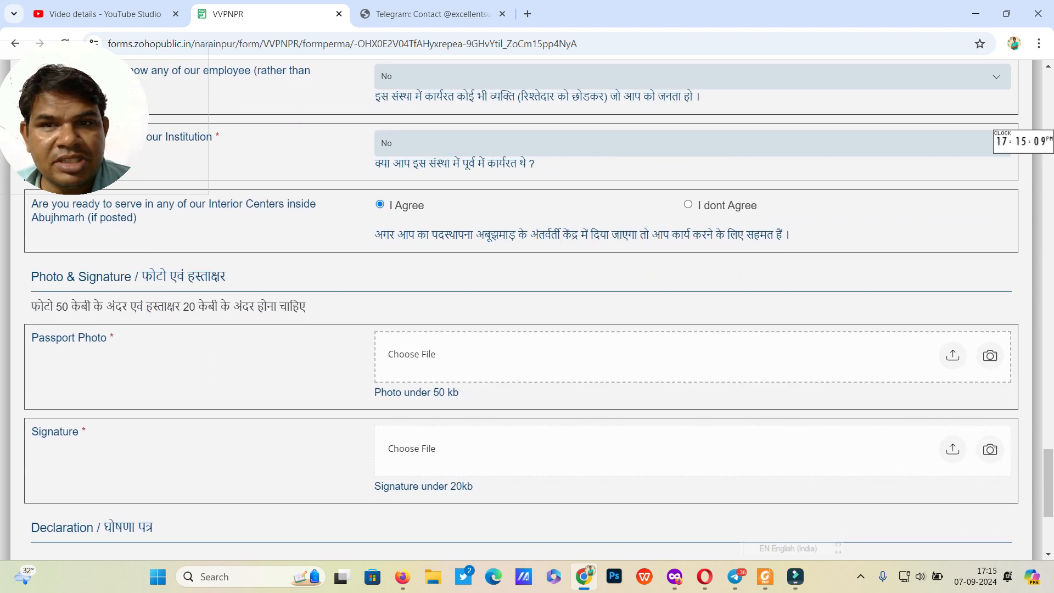
Step: Upload pic.jpg from OneDrive Desktop > pic sign as the passport photo
left_click(952, 355)
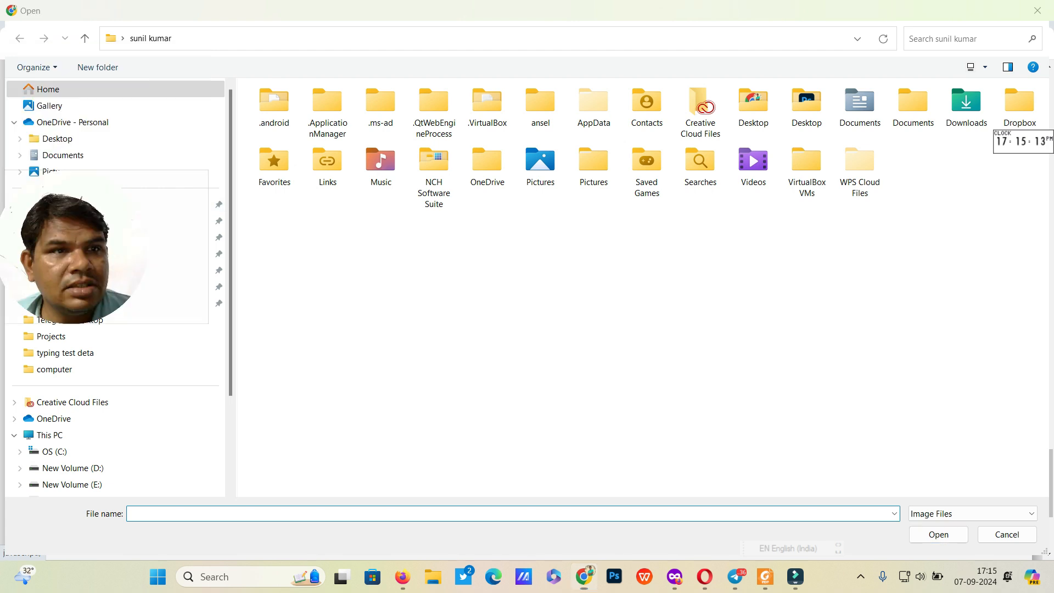
left_click(58, 139)
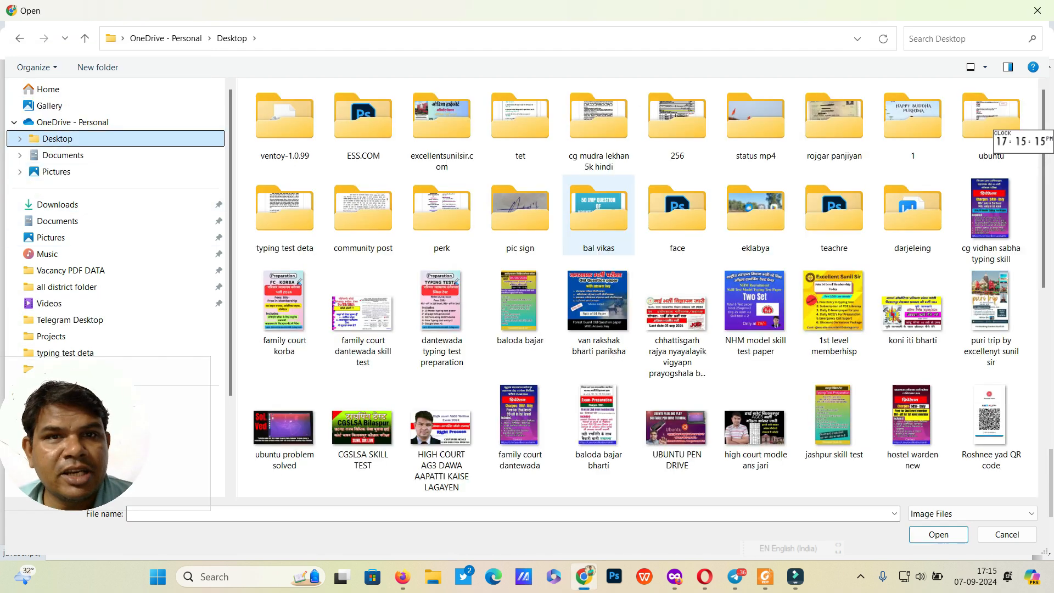
double_click(520, 214)
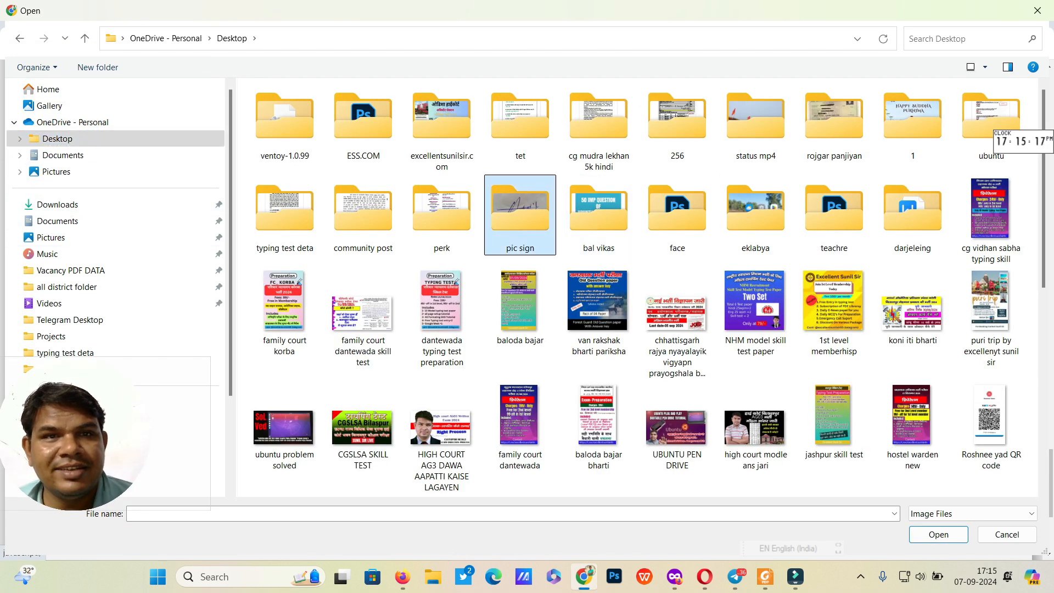
double_click(356, 118)
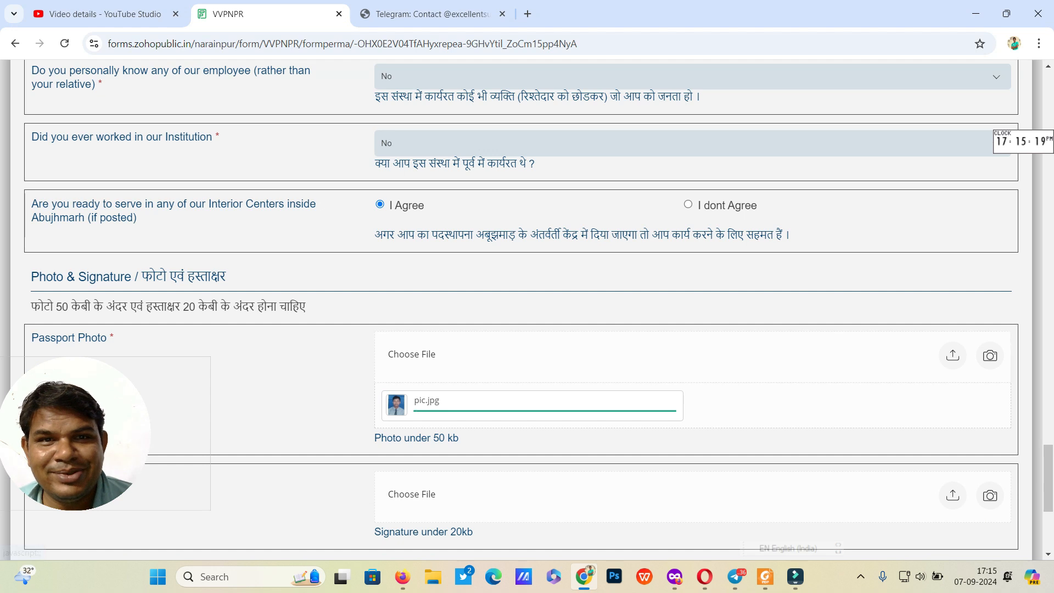
Step: Upload sign - Copy.jpg as the signature image
scroll(527, 307, "down", 1)
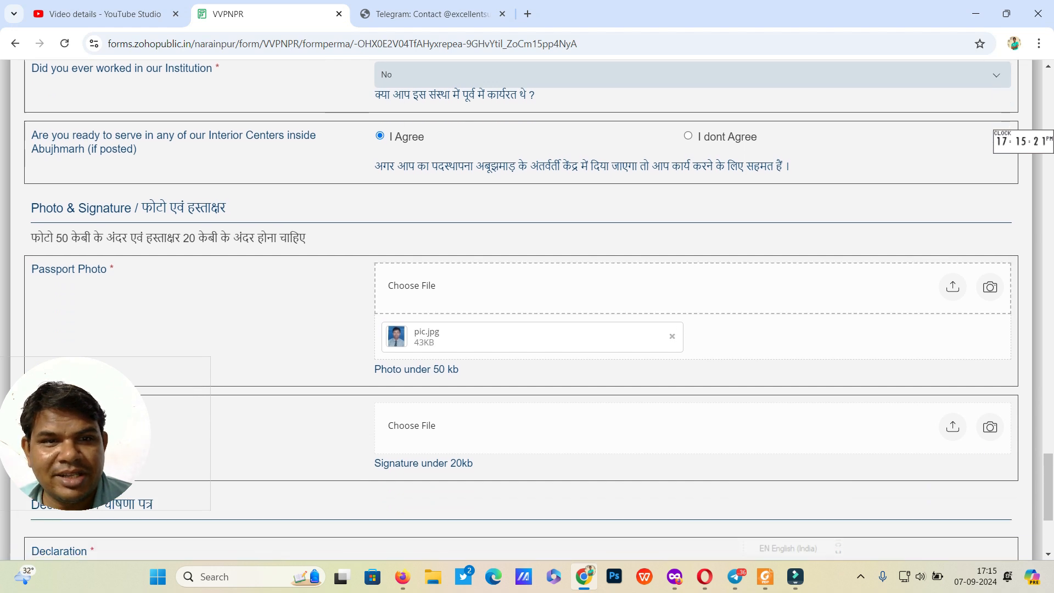
left_click(953, 426)
double_click(434, 131)
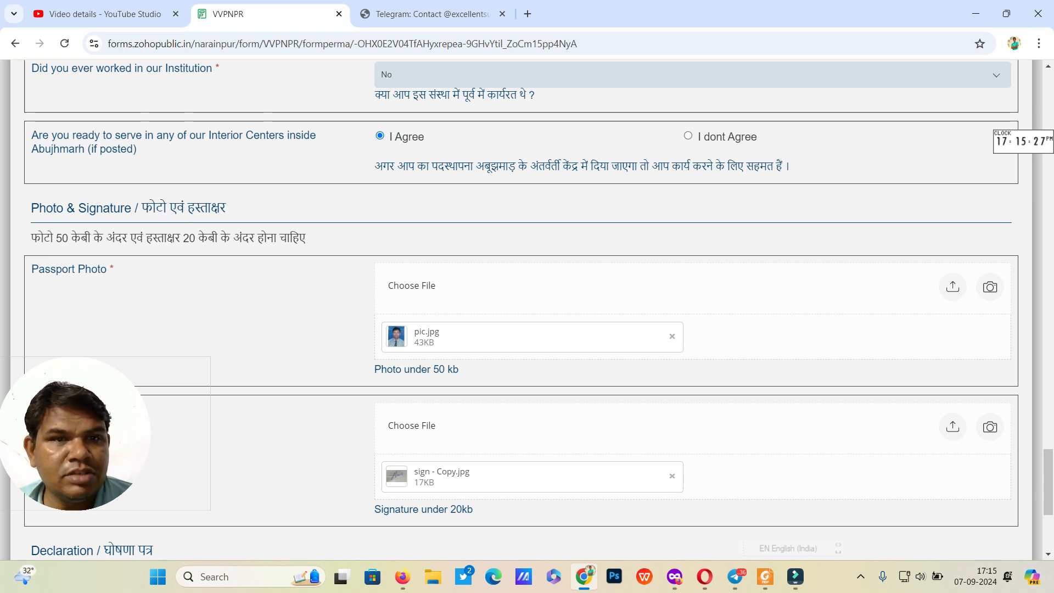
Step: Tick I Agree on the declaration and bring up the form summary with Review
scroll(528, 308, "down", 4)
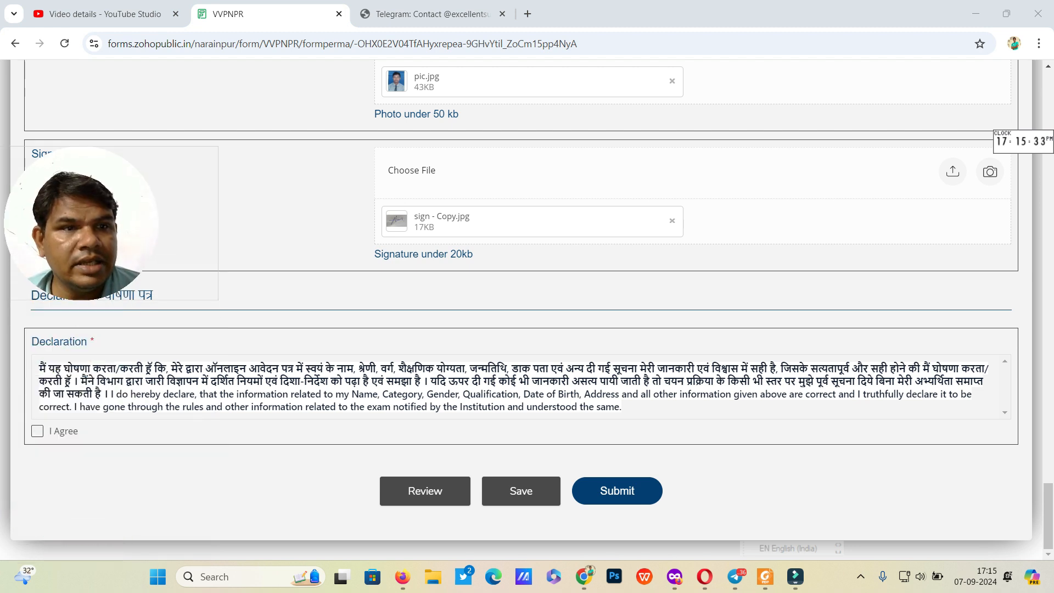
left_click(37, 431)
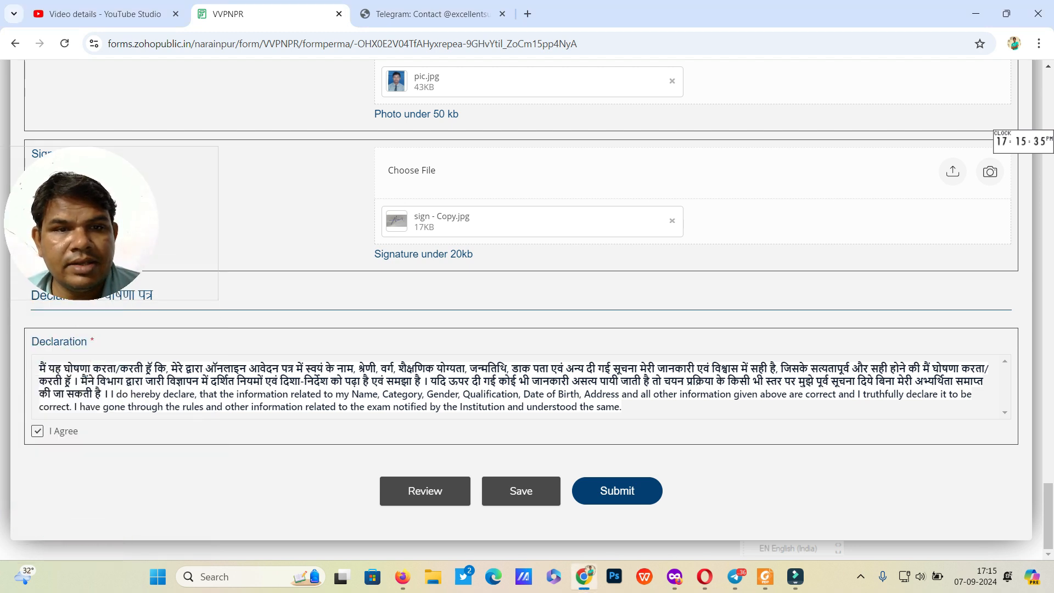
left_click(425, 491)
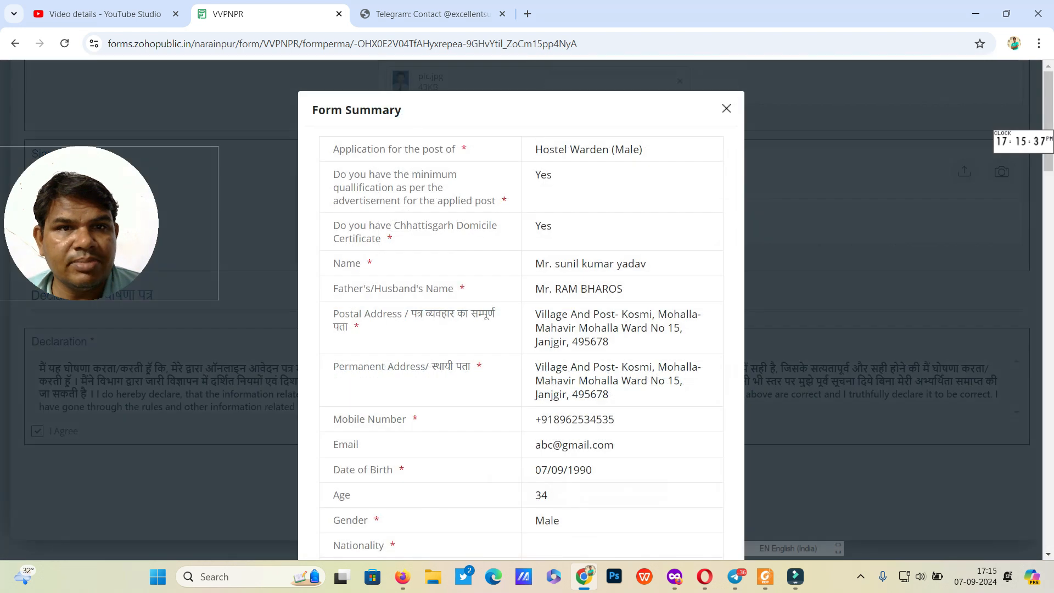
Step: Scroll through the whole Form Summary to check the entries, then close it
scroll(521, 307, "down", 15)
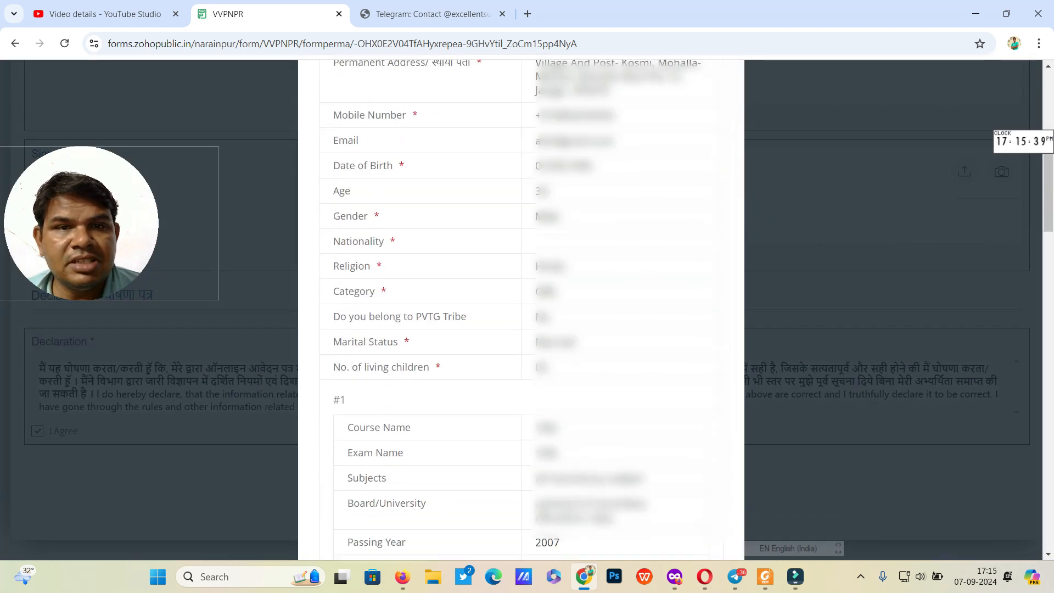
scroll(521, 307, "down", 15)
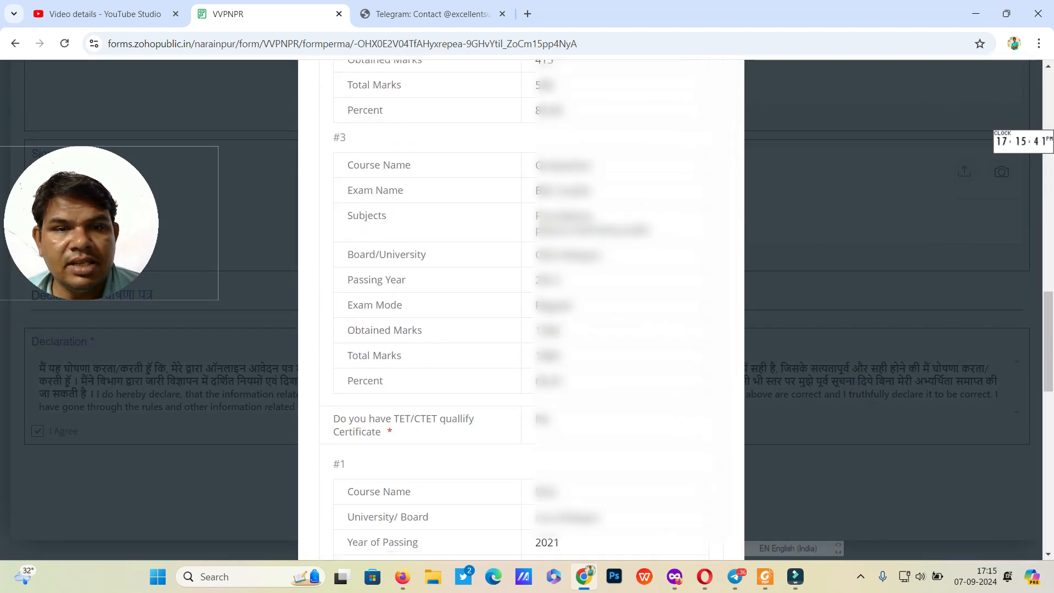
scroll(522, 307, "down", 3)
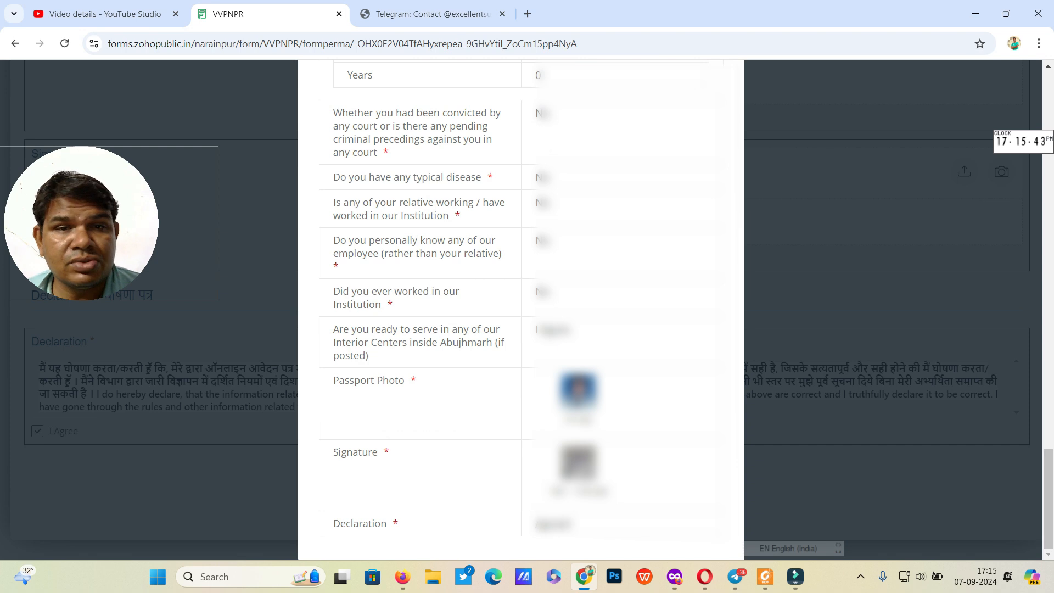
scroll(521, 307, "up", 20)
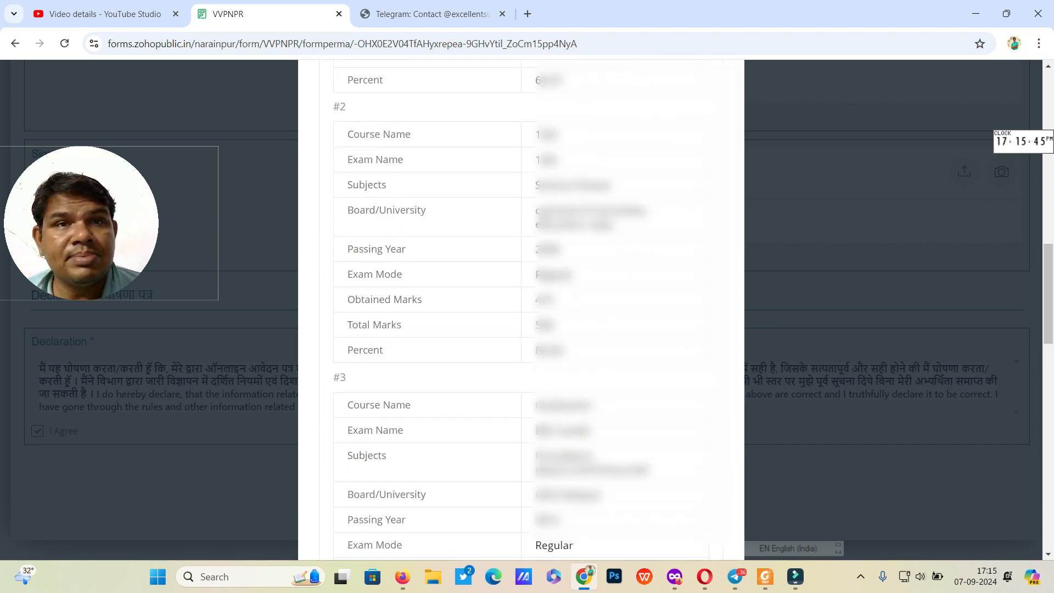
scroll(521, 307, "up", 11)
scroll(521, 308, "down", 11)
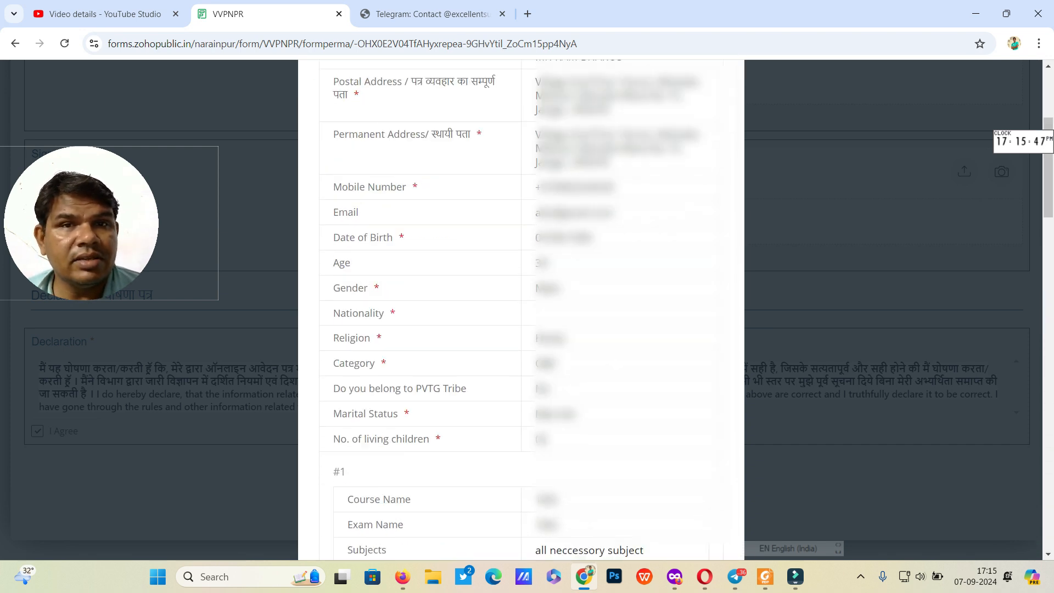
scroll(521, 307, "down", 20)
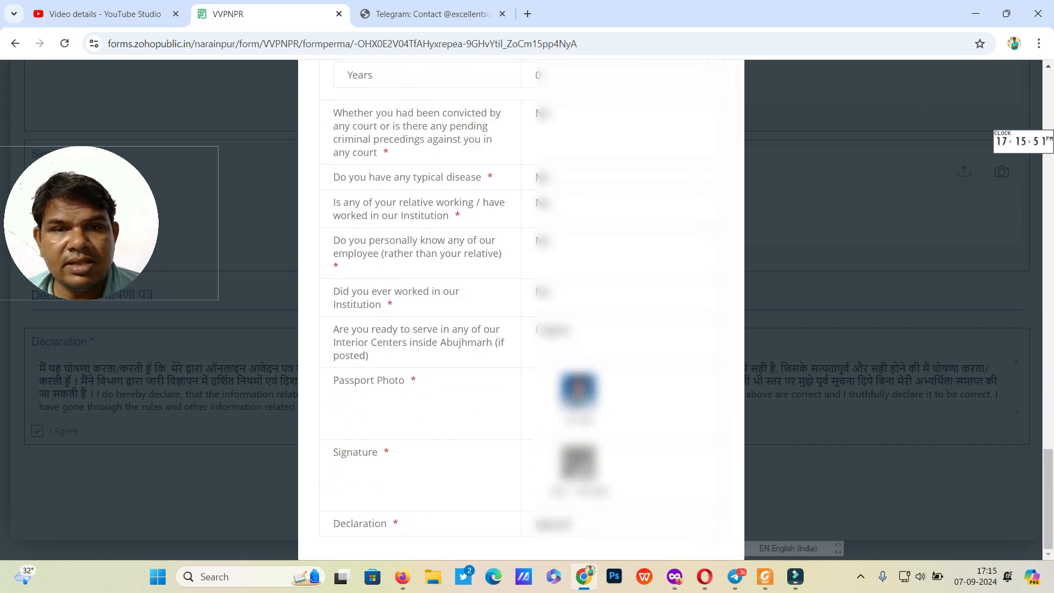
scroll(521, 308, "up", 20)
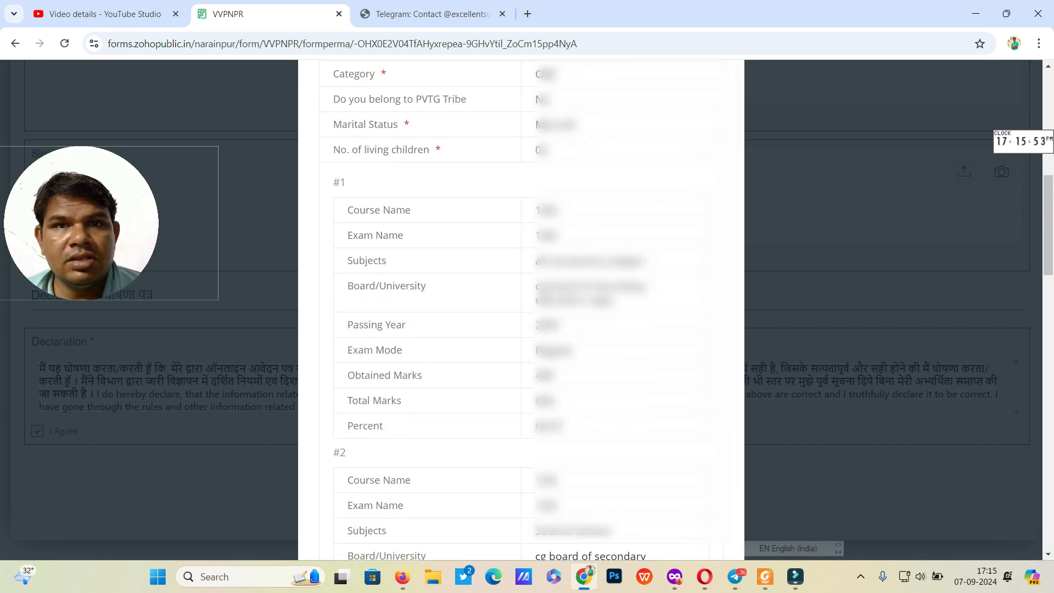
scroll(521, 308, "up", 10)
left_click(726, 109)
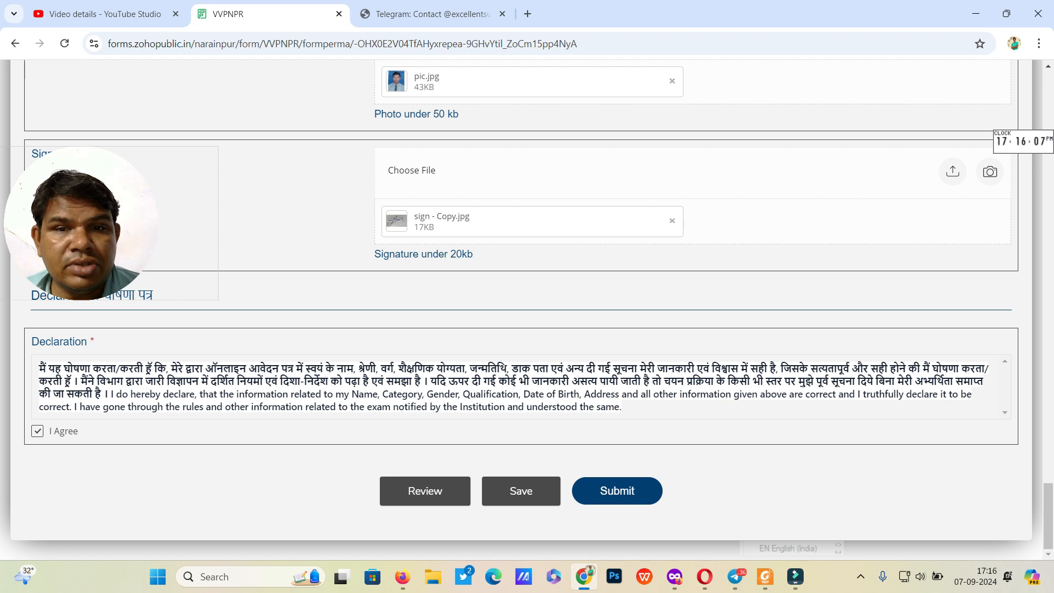
key("alt+Tab")
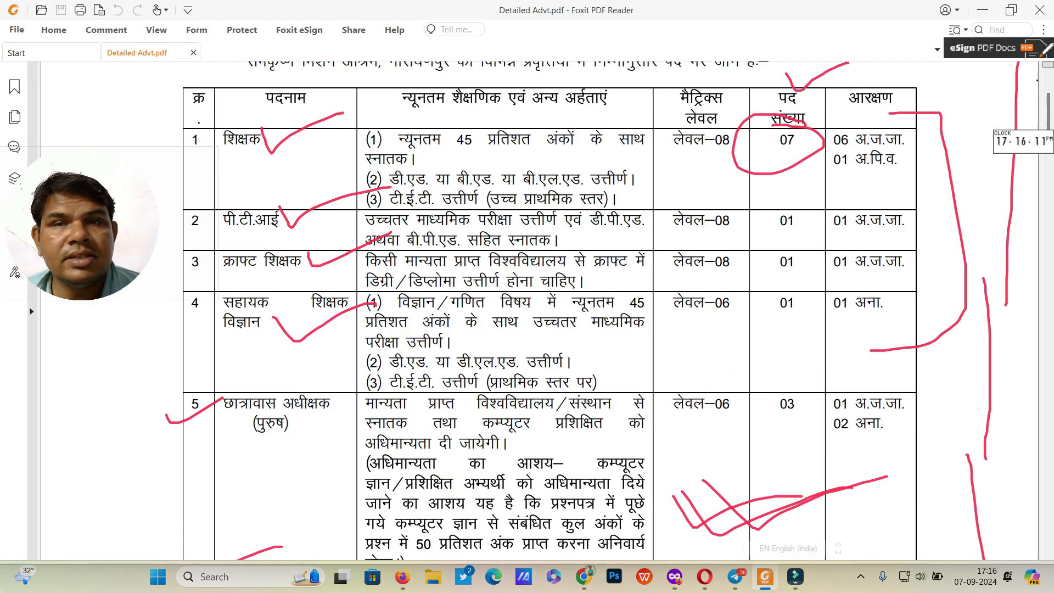
key("alt+Tab")
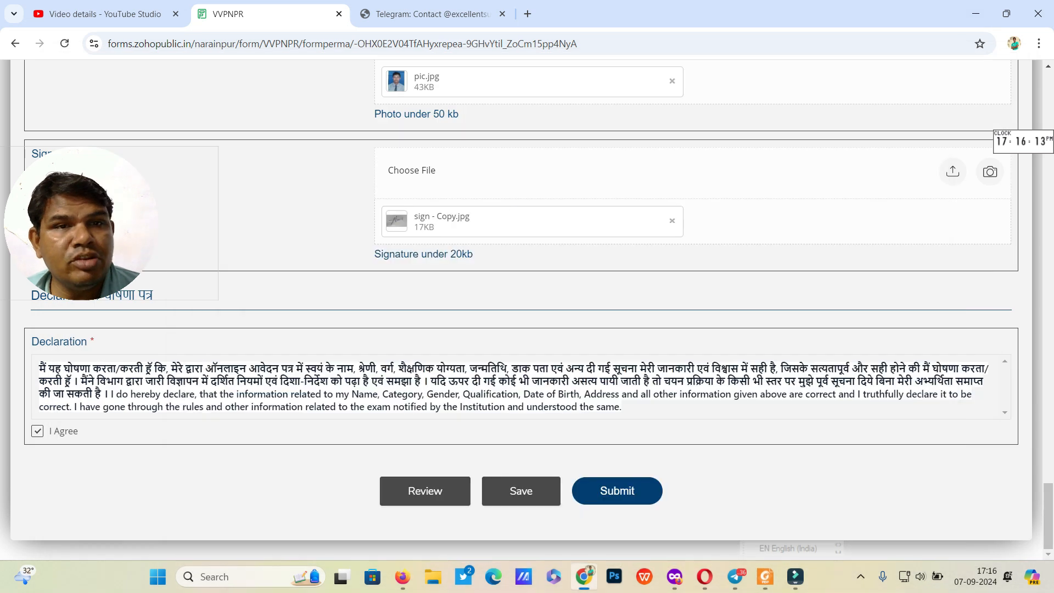
scroll(528, 307, "up", 20)
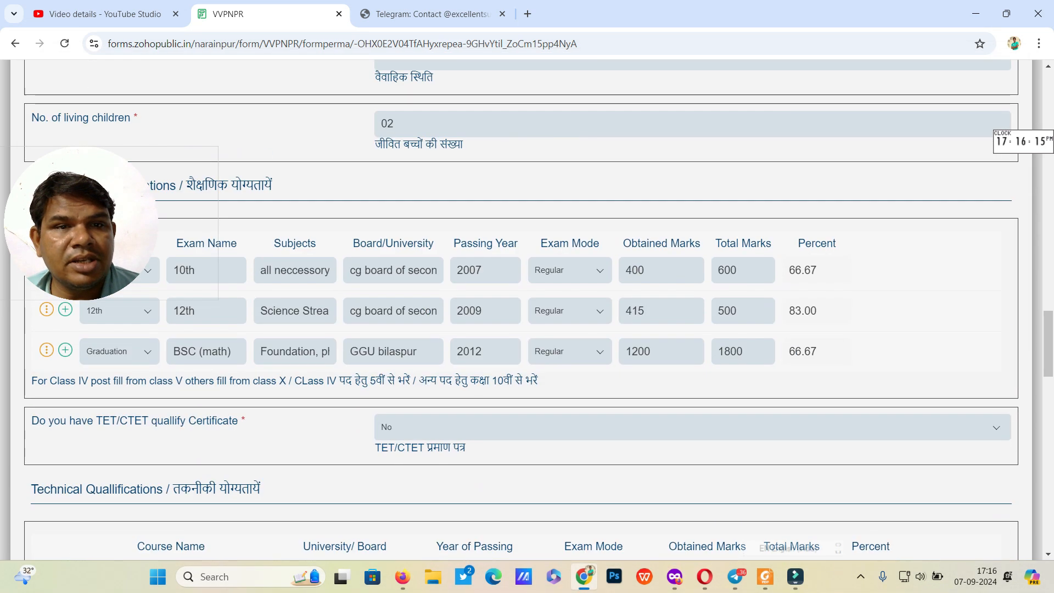
scroll(527, 308, "up", 1)
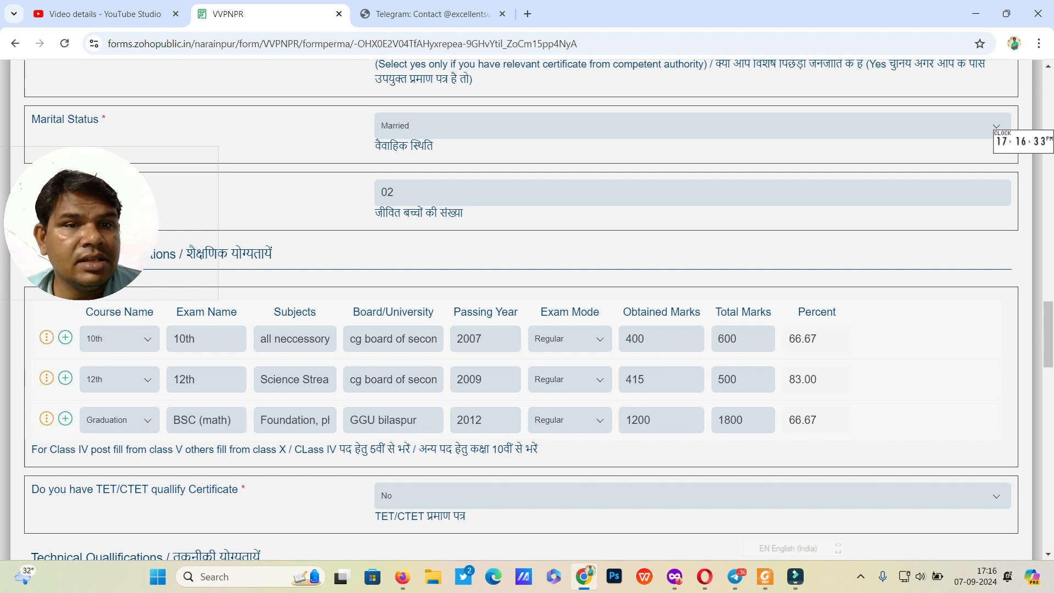
left_click_drag(418, 449, 538, 450)
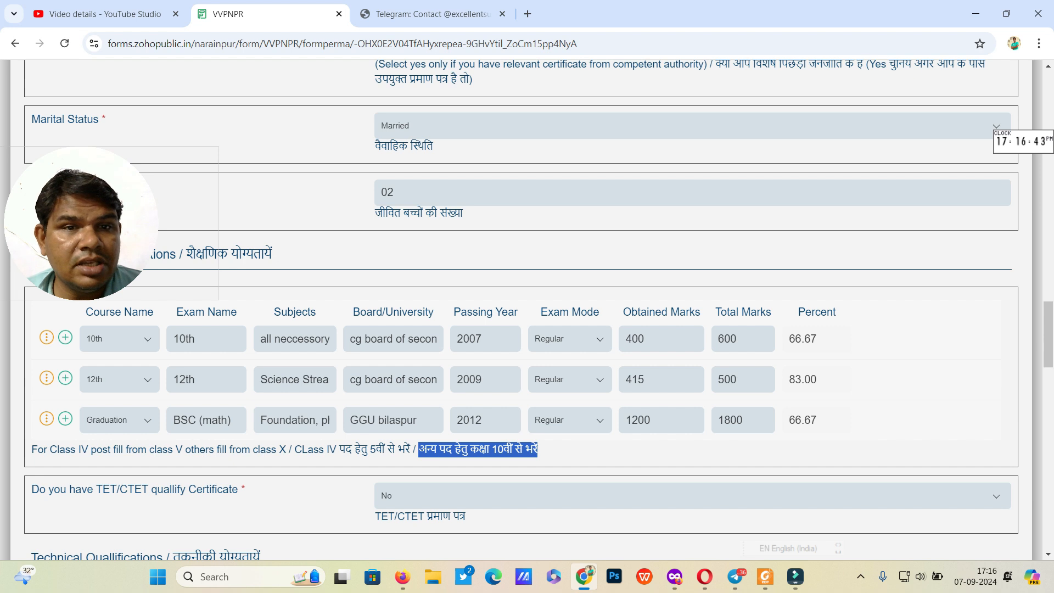
left_click(538, 450)
left_click_drag(538, 450, 419, 450)
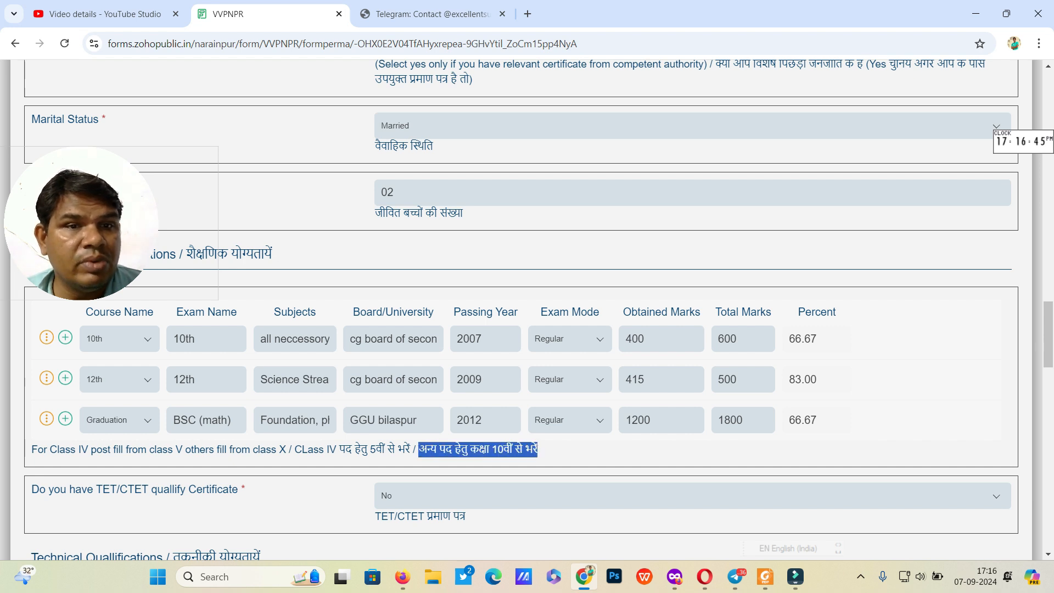
left_click(538, 450)
left_click_drag(31, 450, 295, 450)
left_click(295, 450)
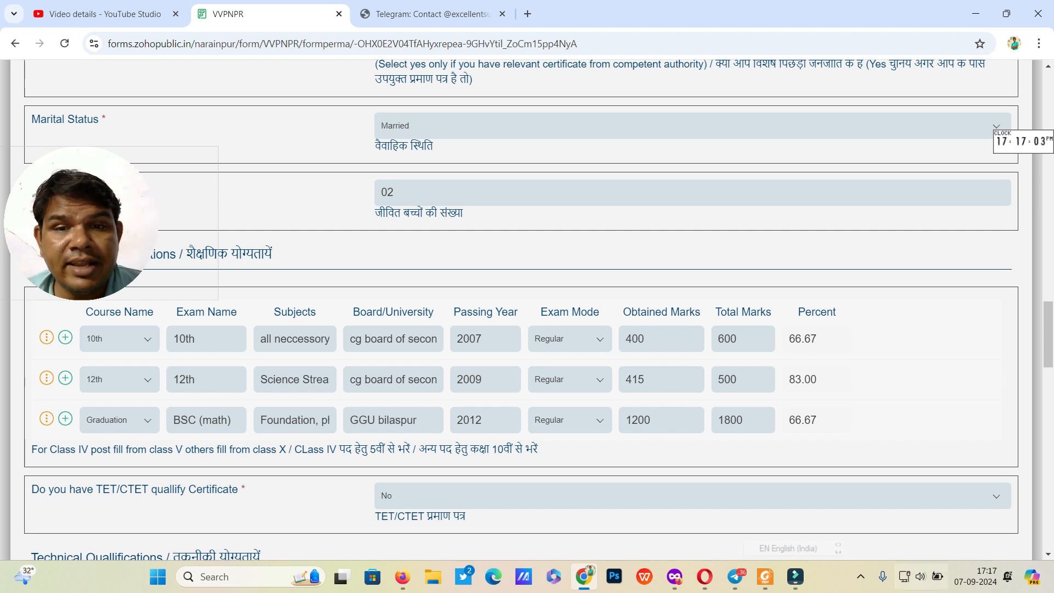
Step: Switch to Detailed Advt.pdf in Foxit and scroll the vacant posts table down and back to the title
left_click(766, 577)
scroll(527, 311, "down", 2)
scroll(539, 311, "down", 14)
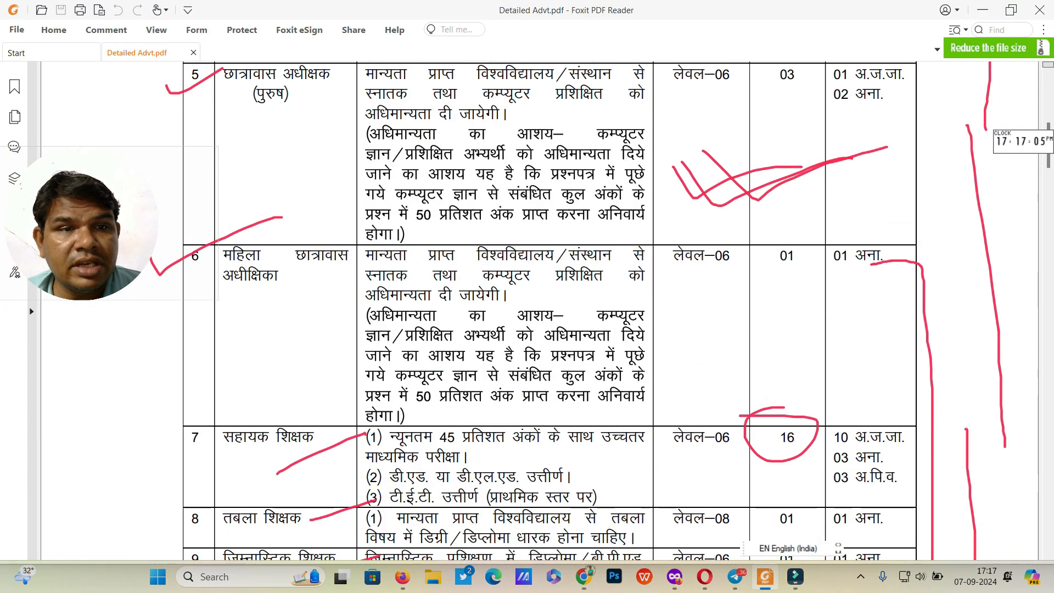
scroll(539, 311, "up", 7)
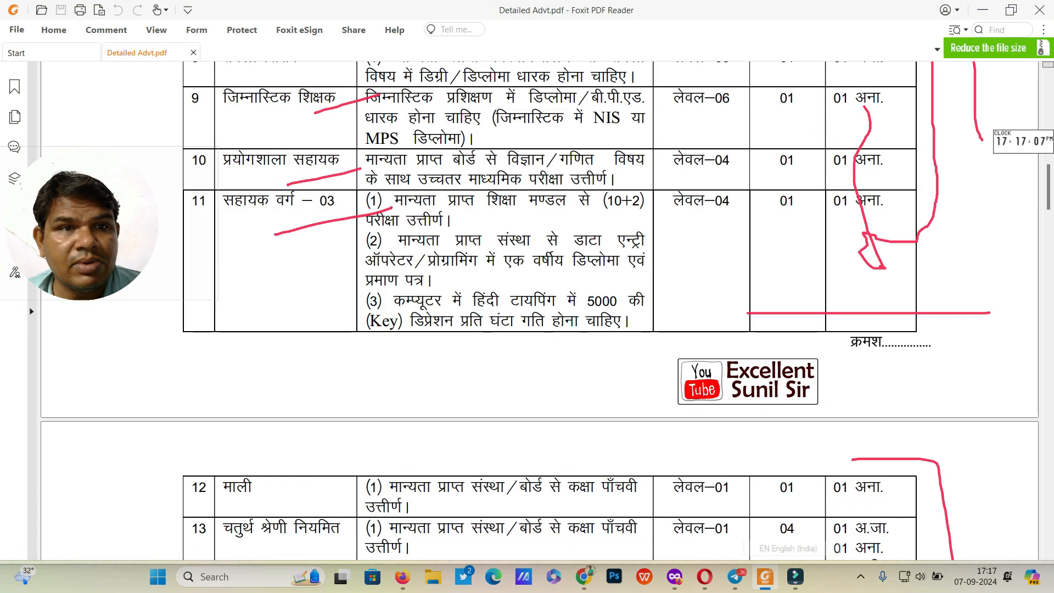
scroll(540, 310, "up", 9)
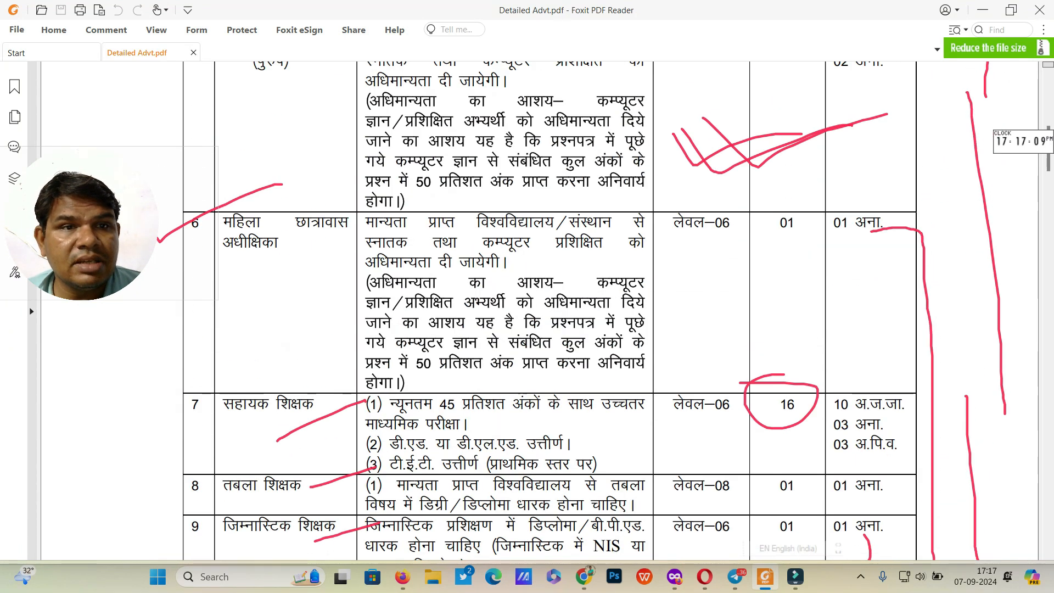
scroll(539, 311, "up", 2)
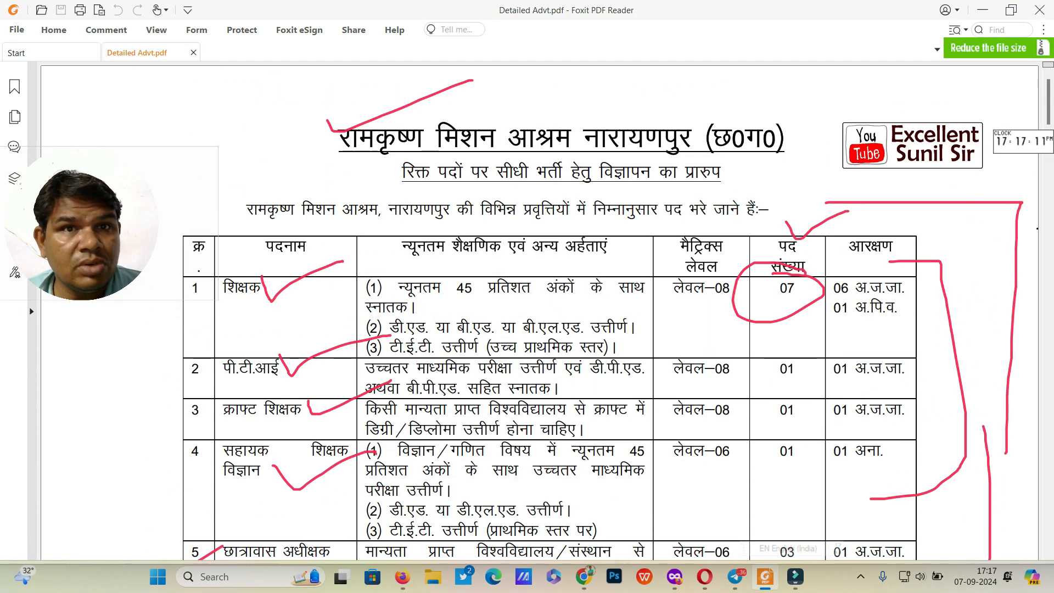